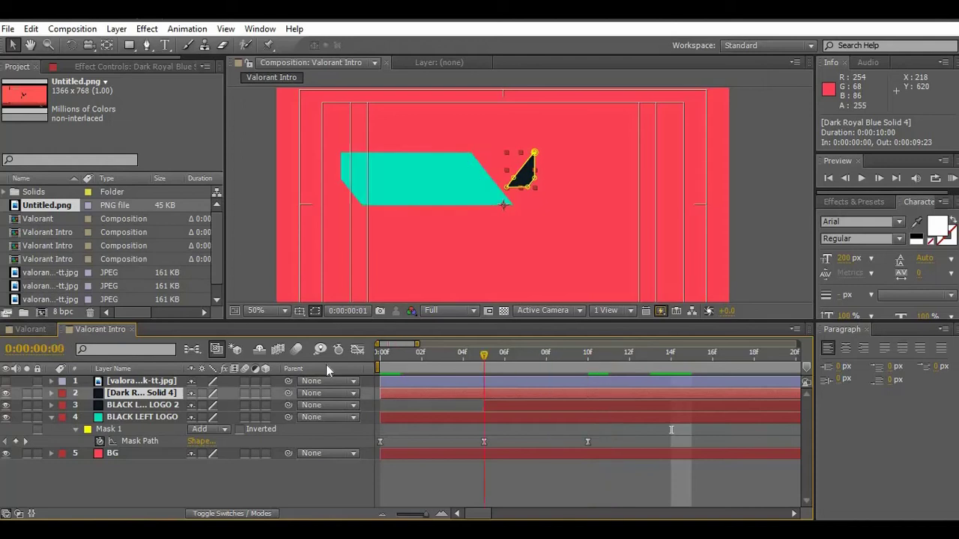
# - Delete the four logo, solid and image layers so only the red BG layer remains
pyautogui.press('Home')
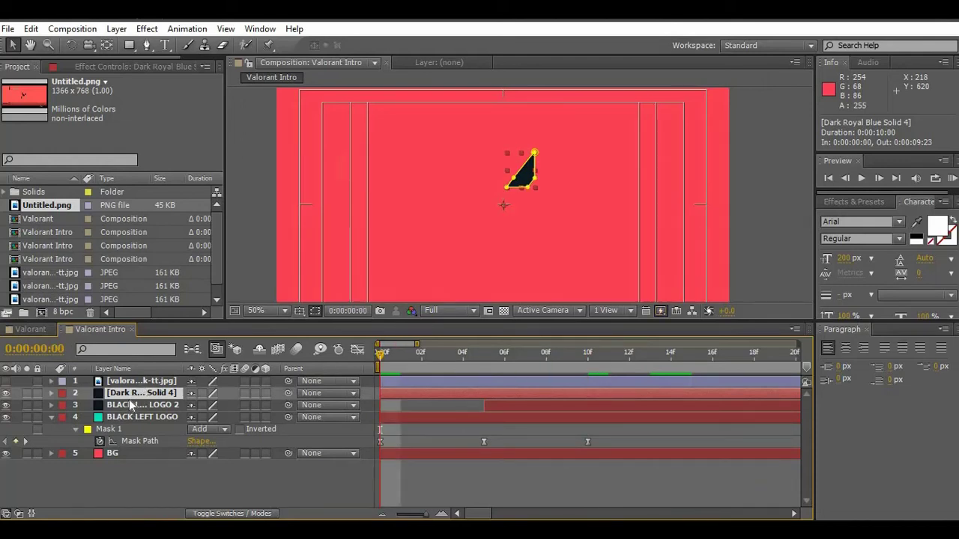
pyautogui.click(129, 412)
pyautogui.click(136, 381)
pyautogui.click(131, 393)
pyautogui.click(127, 381)
pyautogui.keyDown('shift'); pyautogui.click(131, 416); pyautogui.keyUp('shift')
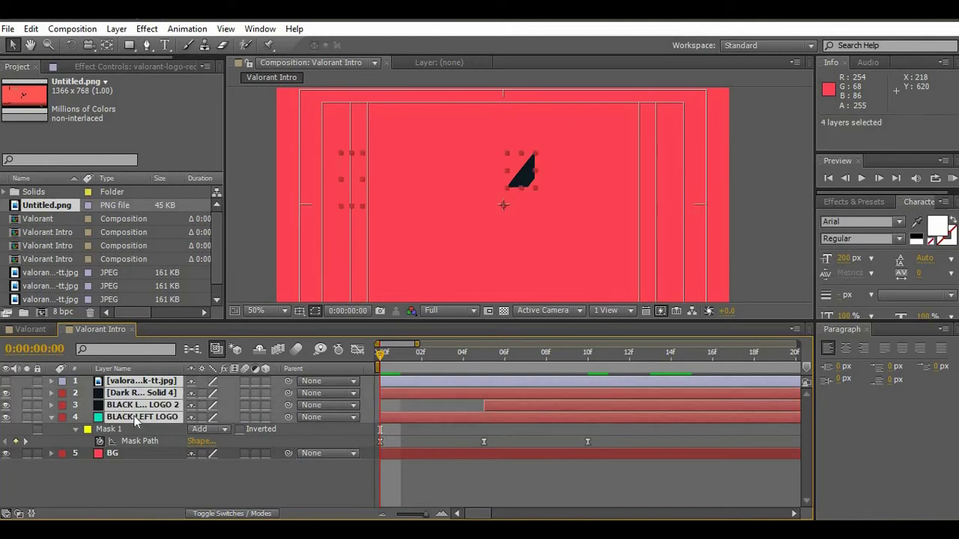
pyautogui.press('Delete')
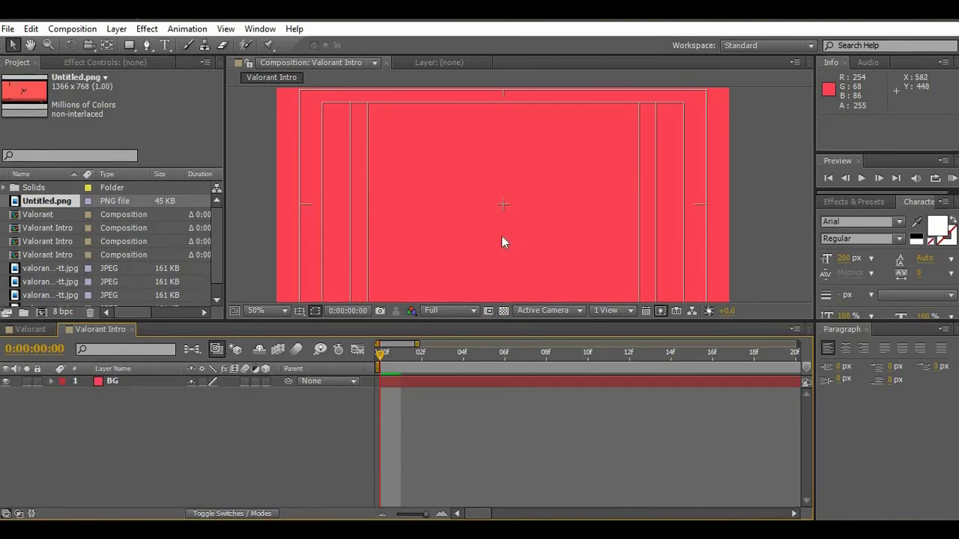
pyautogui.hotkey('ctrl', 't')
# - Start a text layer in the composition with its font set to VALORANT
pyautogui.click(433, 208)
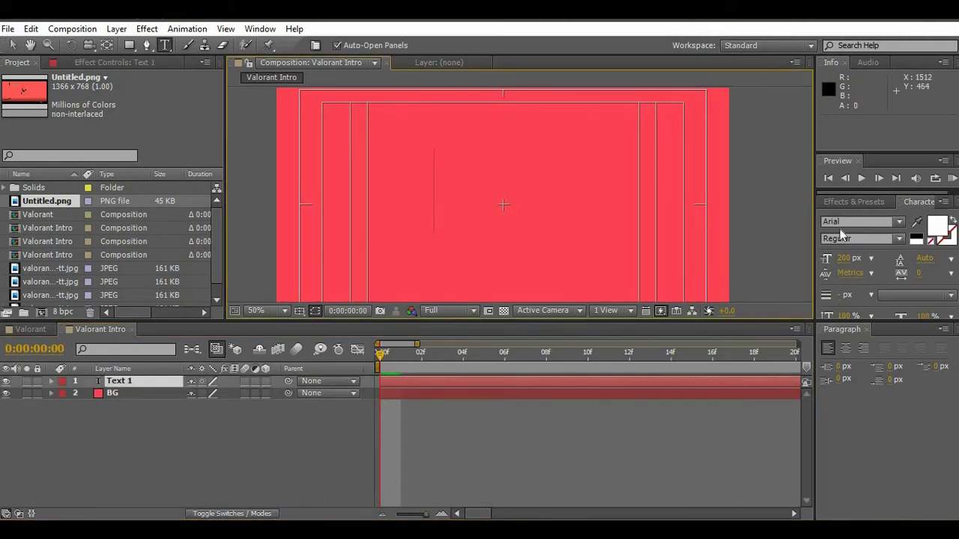
pyautogui.click(840, 221)
pyautogui.write('VALORANT')
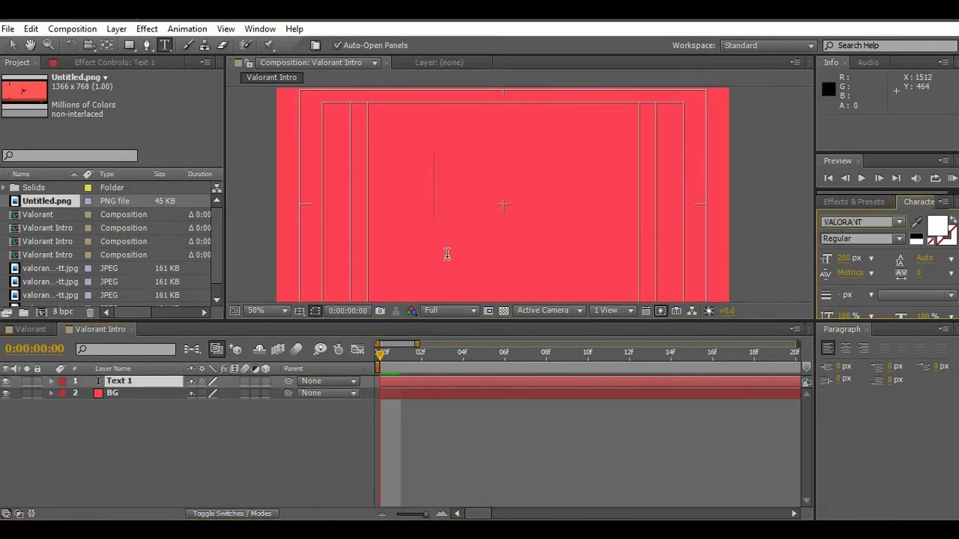
pyautogui.click(131, 388)
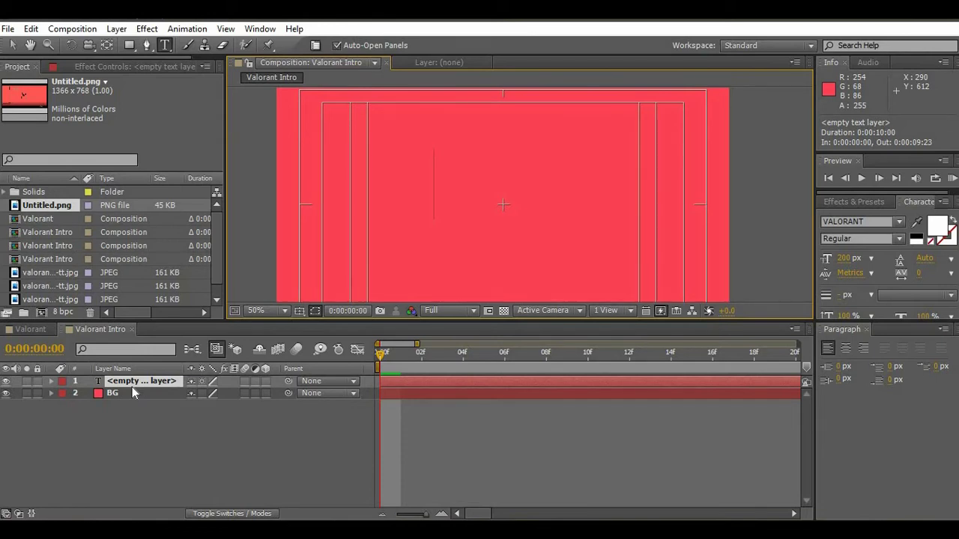
# - Enter the text KEL and drag it toward the composition centre
pyautogui.write('PANDEM')
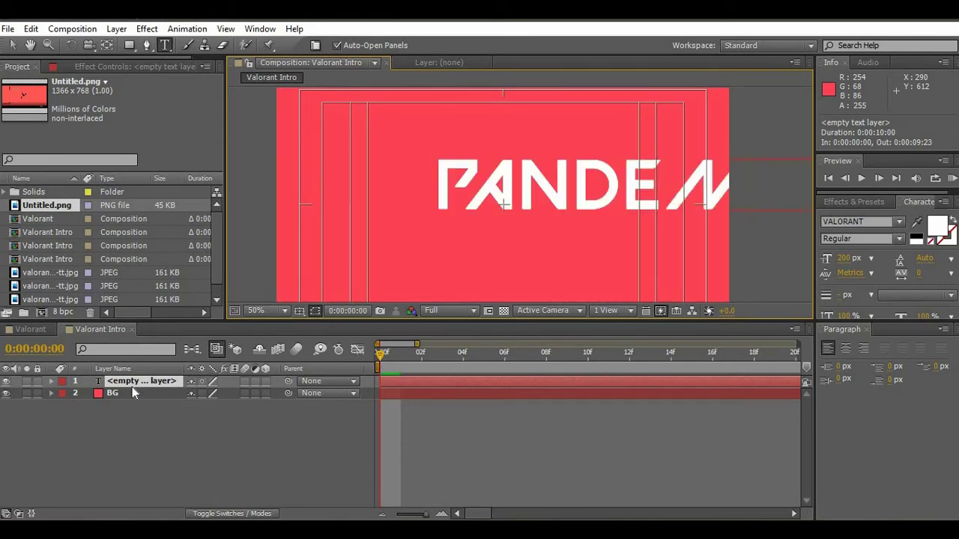
pyautogui.press('KP_Enter')
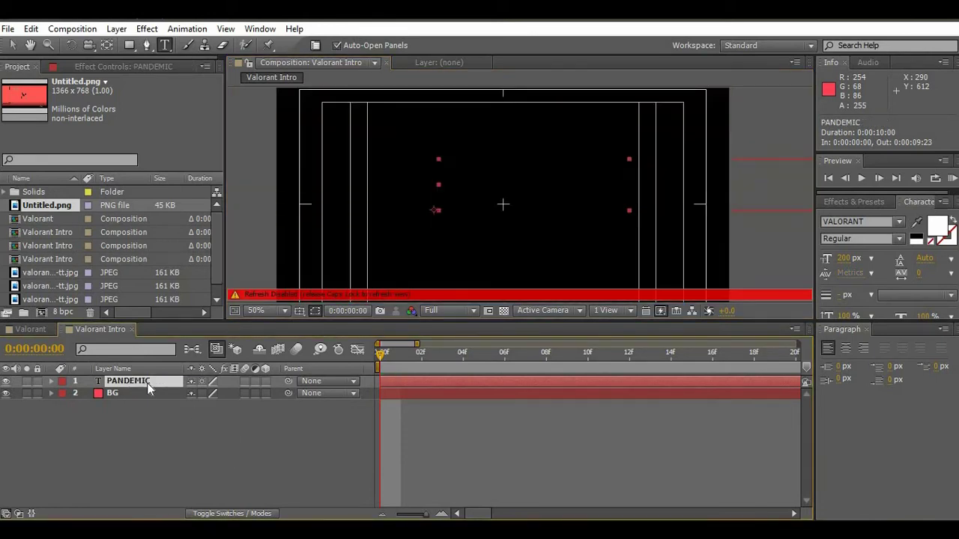
pyautogui.write('KEL')
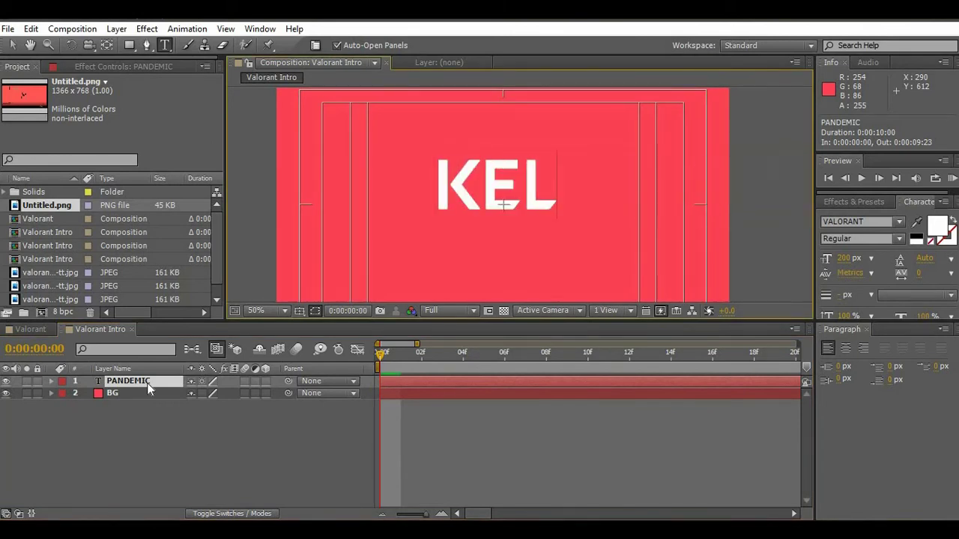
pyautogui.press('KP_Enter')
pyautogui.press('v')
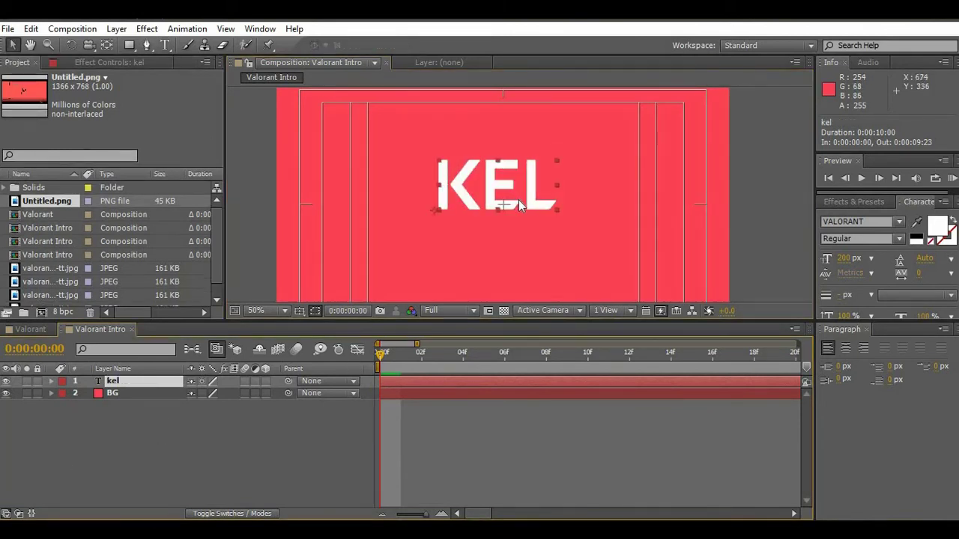
pyautogui.scroll(2, 519, 200)
pyautogui.moveTo(527, 223); pyautogui.dragTo(523, 226)
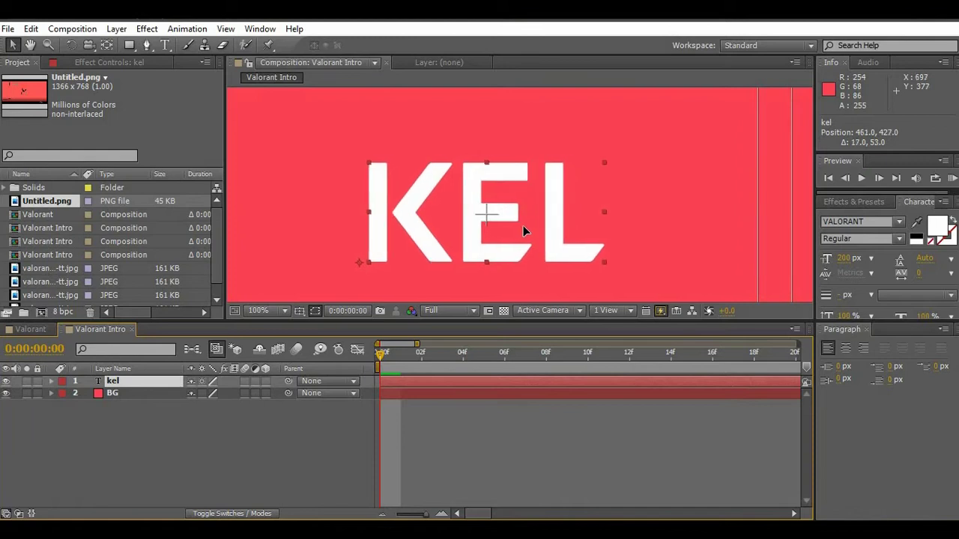
pyautogui.scroll(-2, 507, 221)
# - Import the red Valorant logo image and place it in the composition
pyautogui.hotkey('ctrl', 'i')
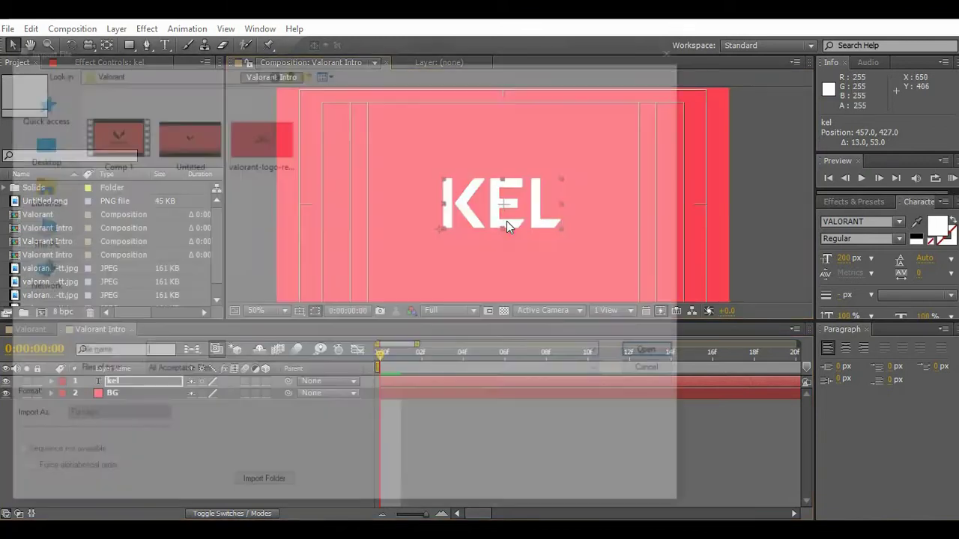
pyautogui.doubleClick(259, 137)
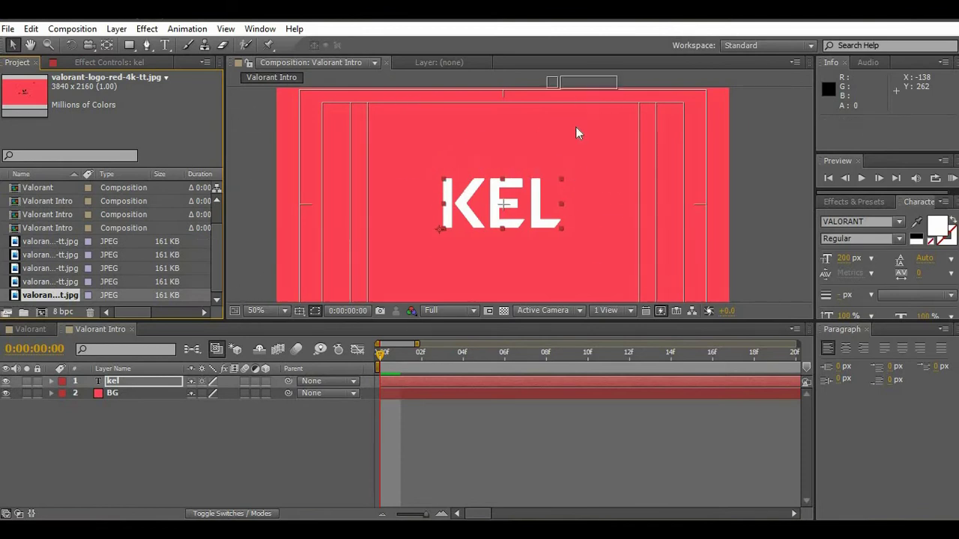
pyautogui.moveTo(51, 298); pyautogui.dragTo(581, 170)
pyautogui.scroll(-2, 530, 200)
# - Eyedrop the logo V's dark navy into the KEL text fill, then delete the logo layer
pyautogui.click(124, 394)
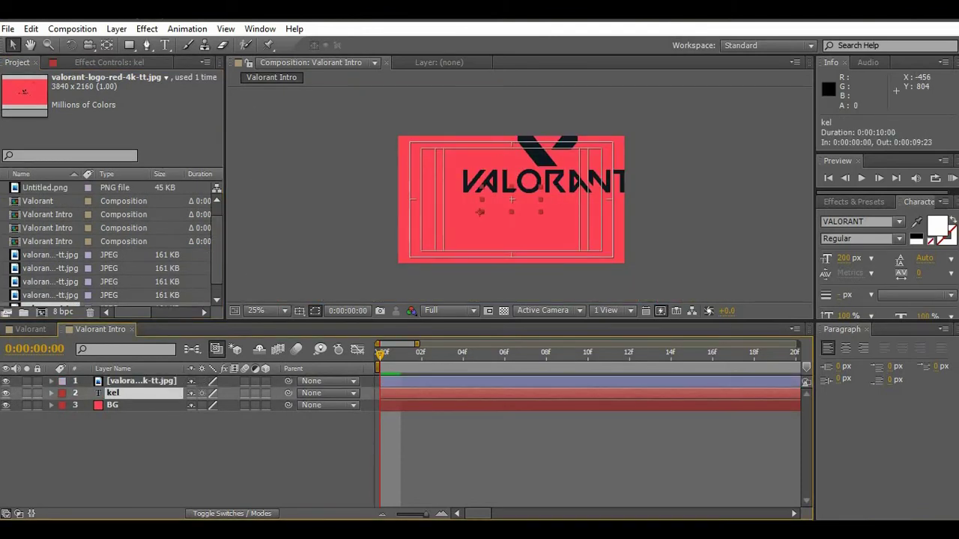
pyautogui.click(917, 222)
pyautogui.click(548, 154)
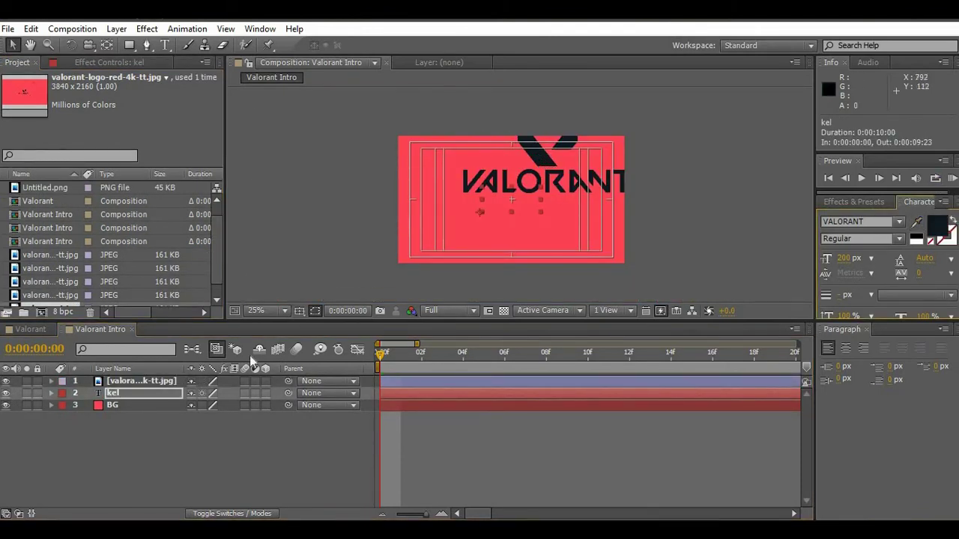
pyautogui.click(165, 382)
pyautogui.press('Delete')
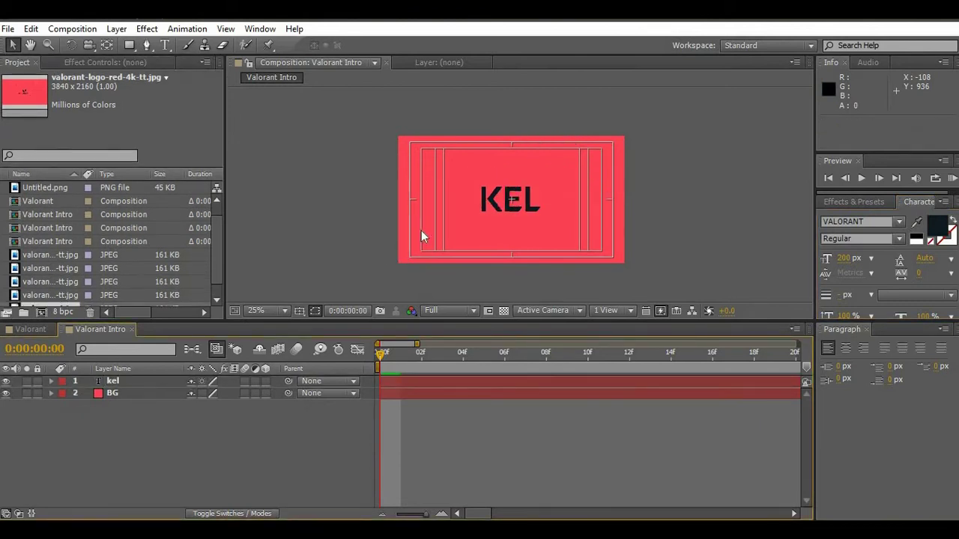
pyautogui.scroll(2, 492, 158)
pyautogui.click(488, 183)
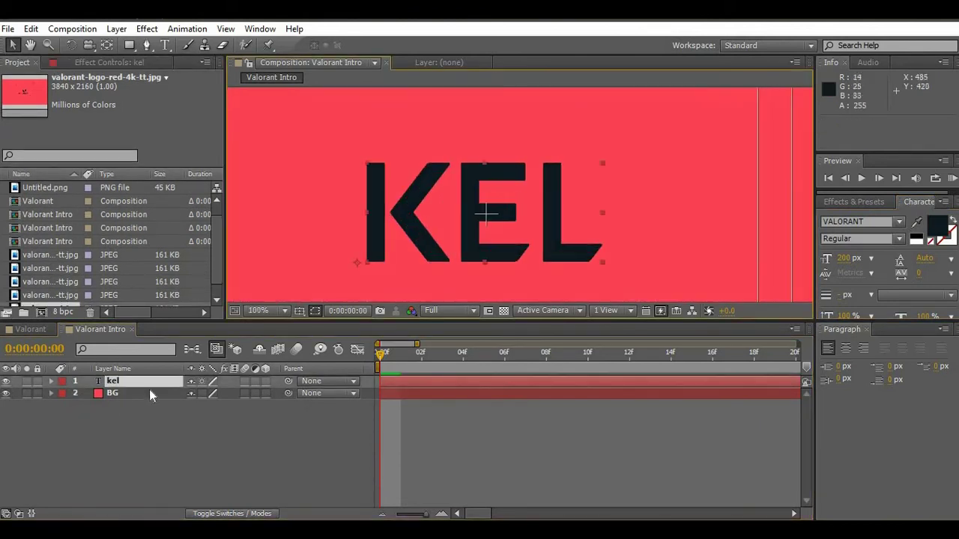
# - Nudge KEL one pixel right and add vertical and horizontal guides through its centre
pyautogui.press('Right')
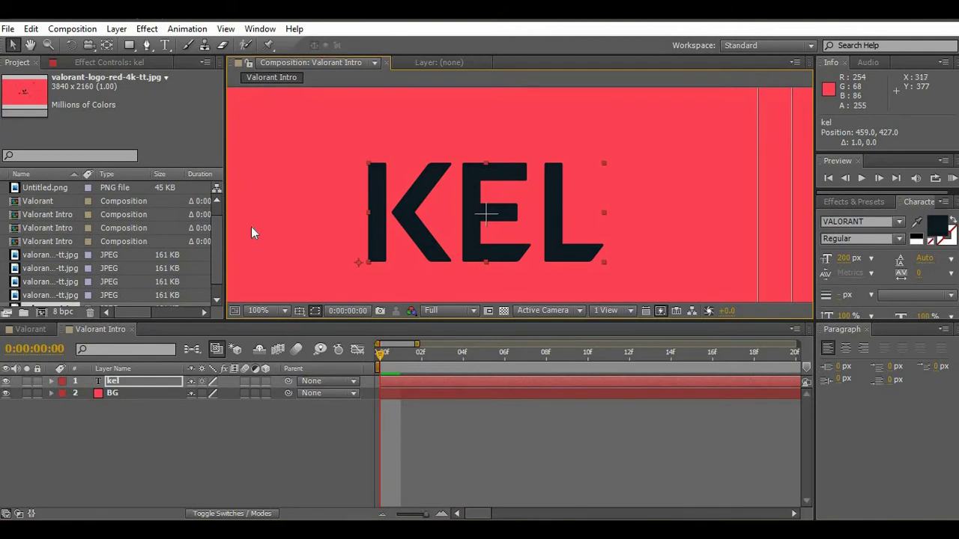
pyautogui.hotkey('ctrl', 'r')
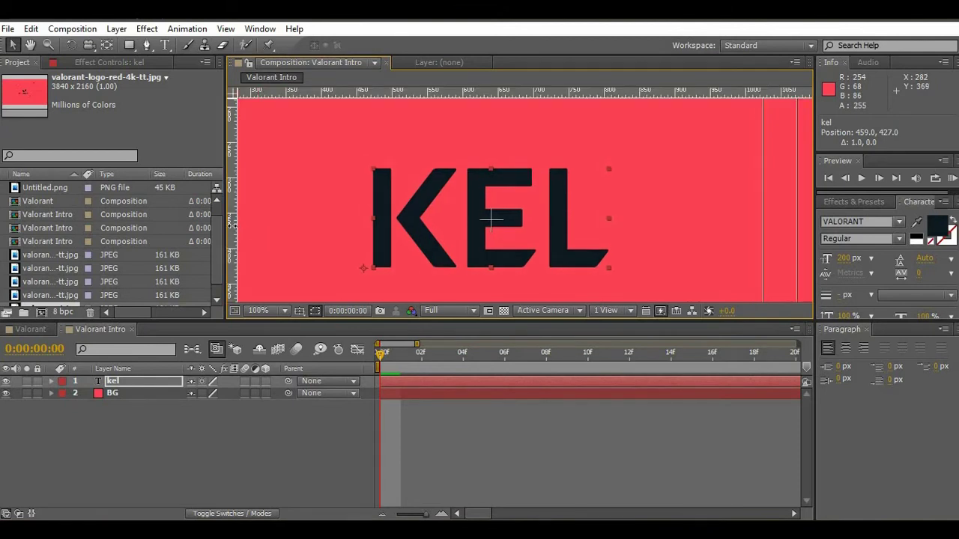
pyautogui.moveTo(231, 221); pyautogui.dragTo(492, 280)
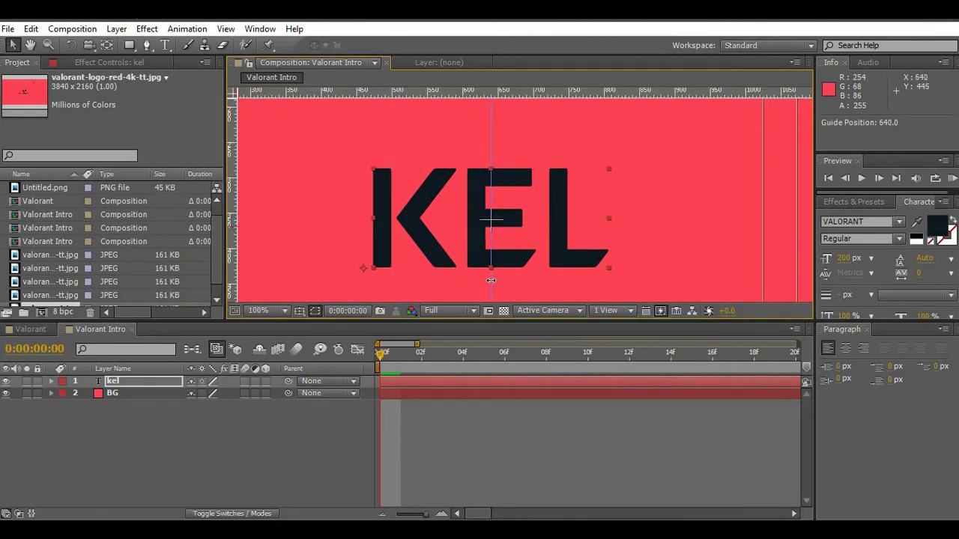
pyautogui.moveTo(505, 93); pyautogui.dragTo(554, 219)
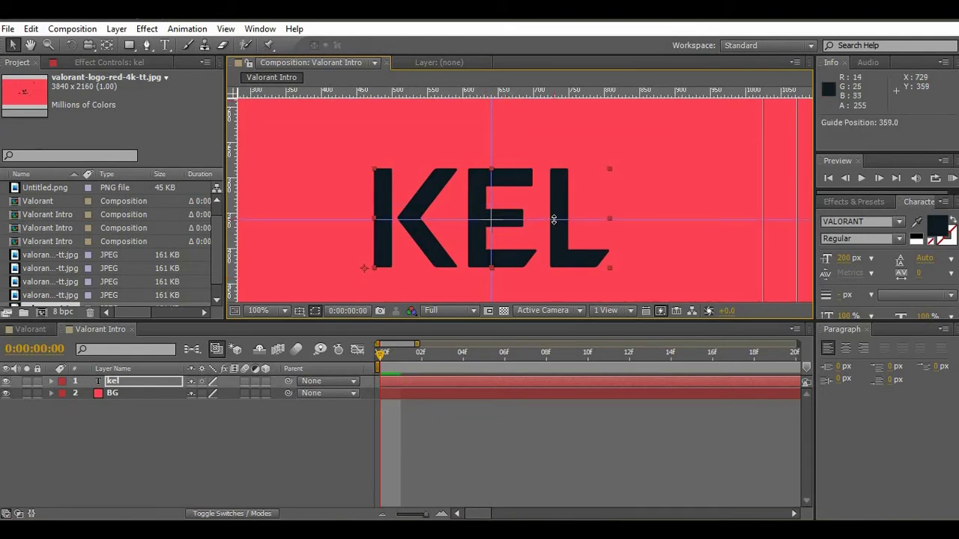
pyautogui.click(140, 382)
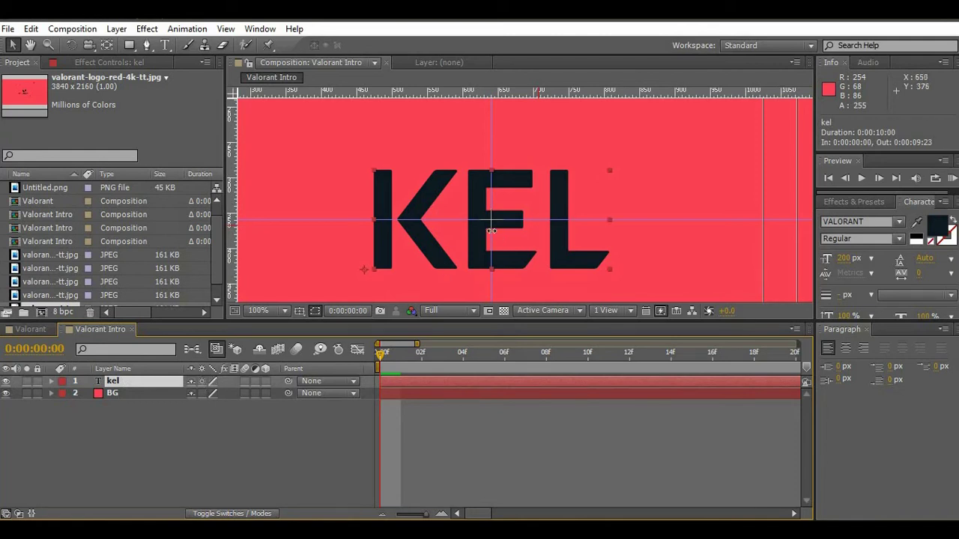
# - Remove both guides and reframe the view to show the whole composition
pyautogui.moveTo(434, 219); pyautogui.dragTo(442, 60)
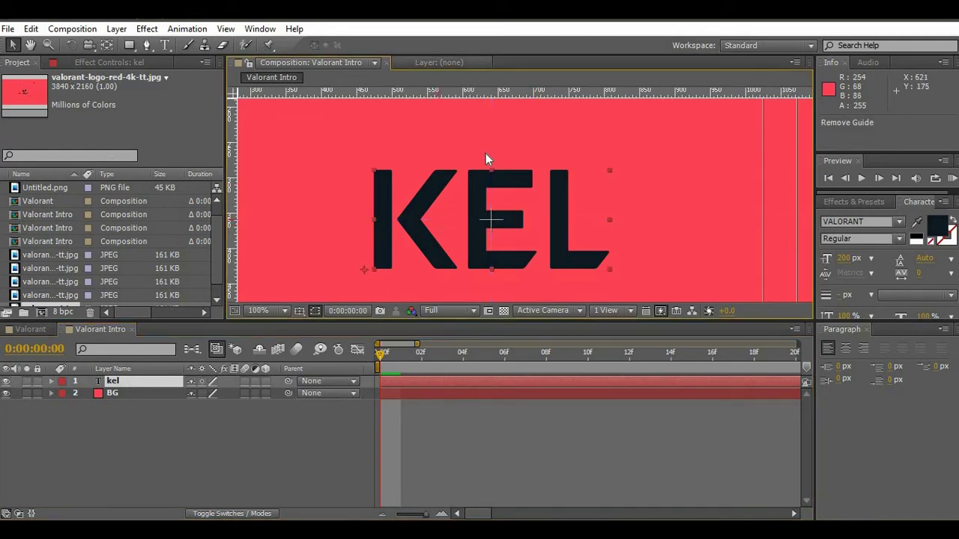
pyautogui.moveTo(490, 153); pyautogui.dragTo(280, 408)
pyautogui.click(148, 385)
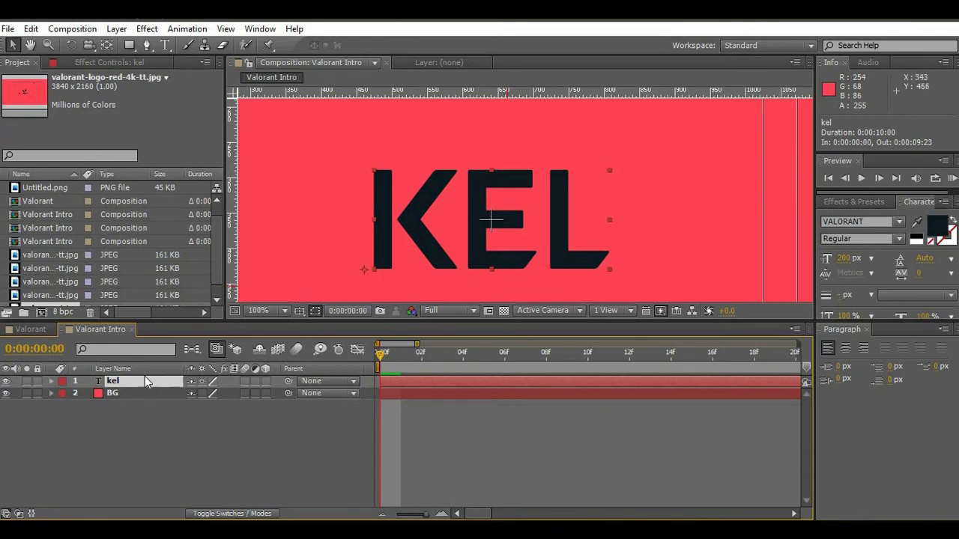
pyautogui.scroll(-2, 545, 189)
pyautogui.moveTo(464, 262)
pyautogui.mouseDown()
pyautogui.moveTo(559, 235)
pyautogui.moveTo(565, 280)
pyautogui.mouseUp()
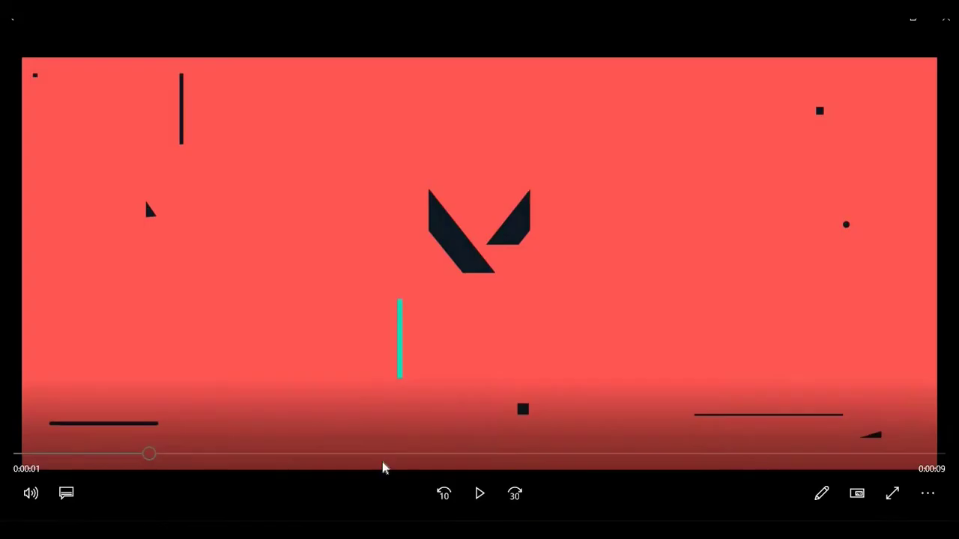
# - Scrub the intro clip forward to the dark KELPUDZ logo frame
pyautogui.moveTo(137, 456); pyautogui.dragTo(195, 455)
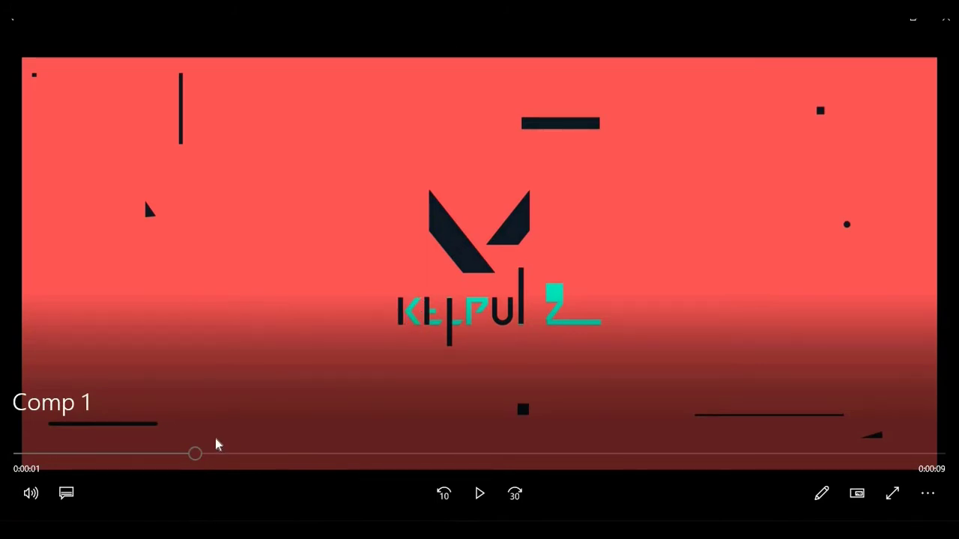
pyautogui.moveTo(193, 455); pyautogui.dragTo(223, 453)
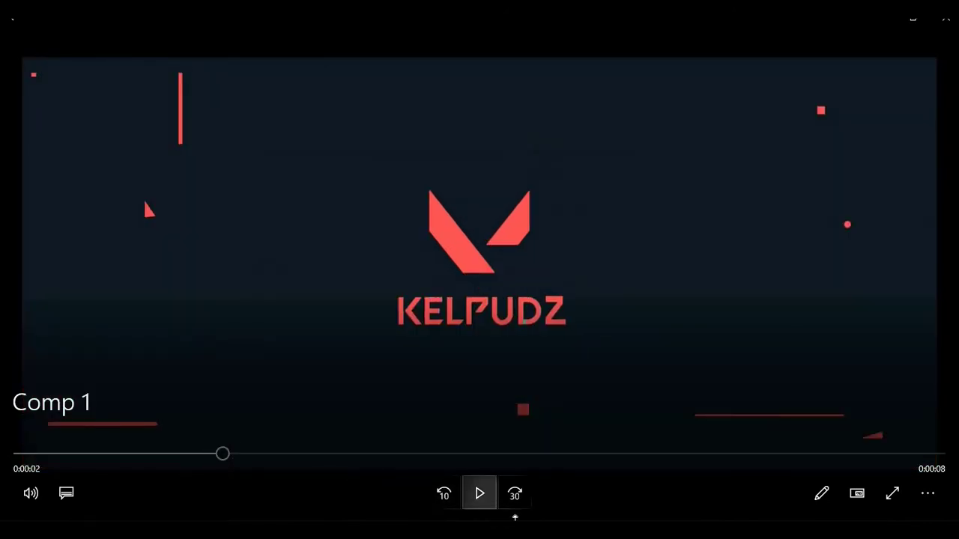
# - Return to After Effects, view KEL at full size and deselect the kel layer
pyautogui.moveTo(360, 516)
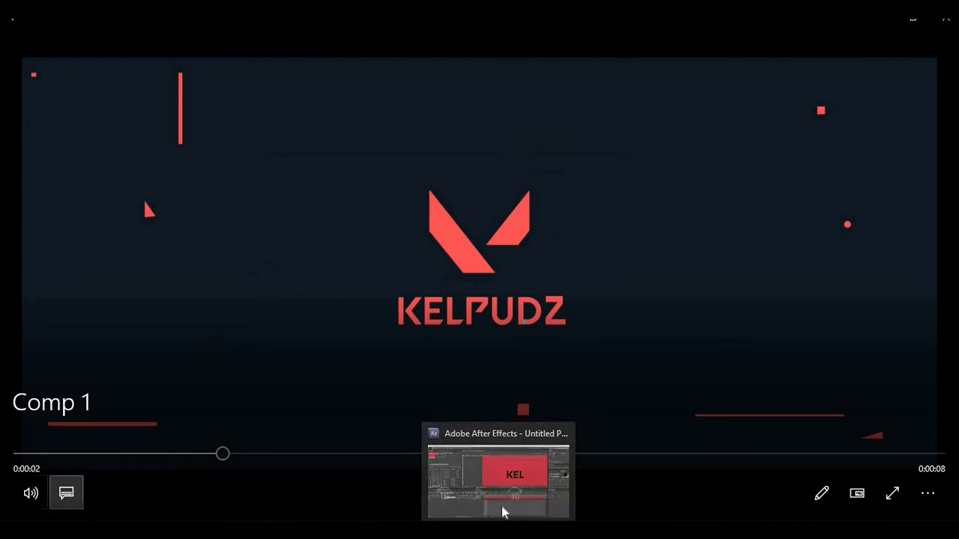
pyautogui.click(555, 424)
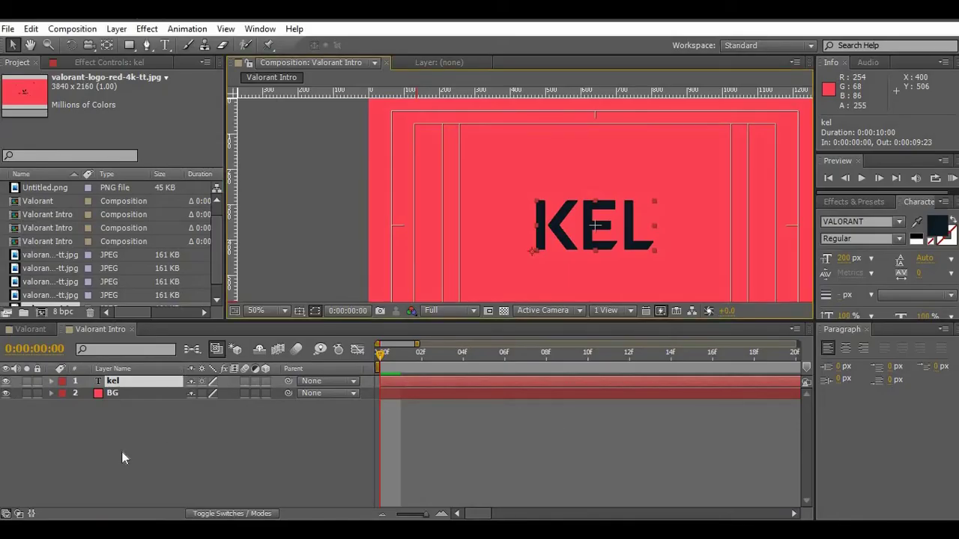
pyautogui.press('.')
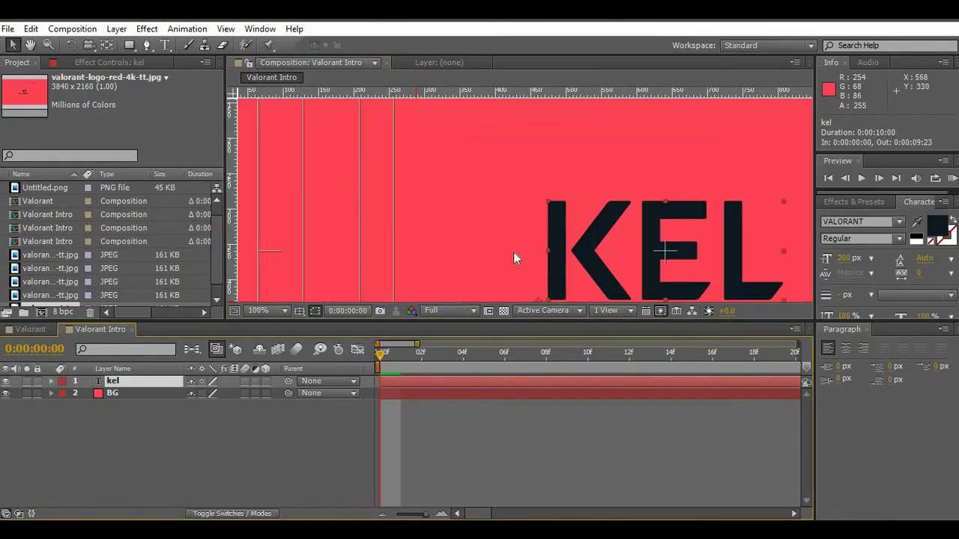
pyautogui.click(141, 460)
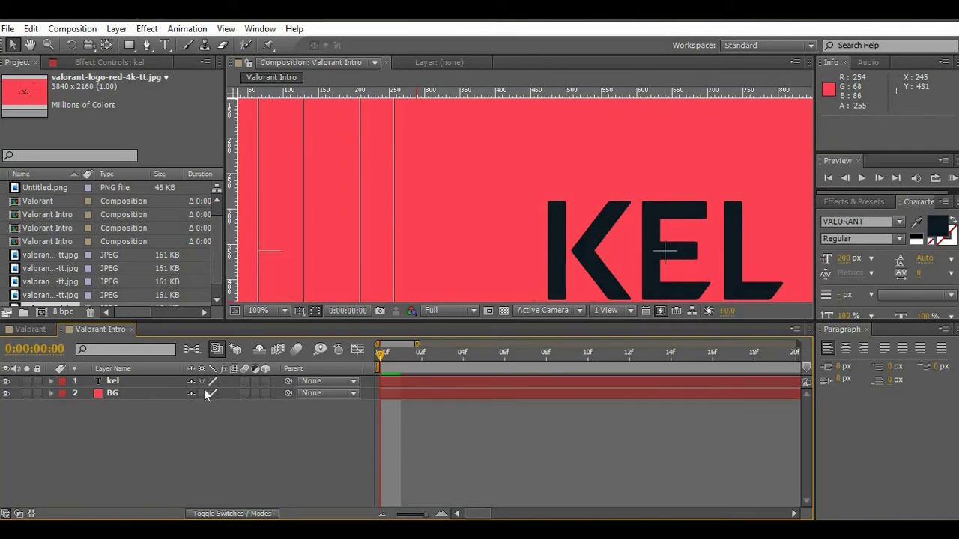
# - Create a cyan solid and place it beneath the kel text layer
pyautogui.hotkey('ctrl', 'y')
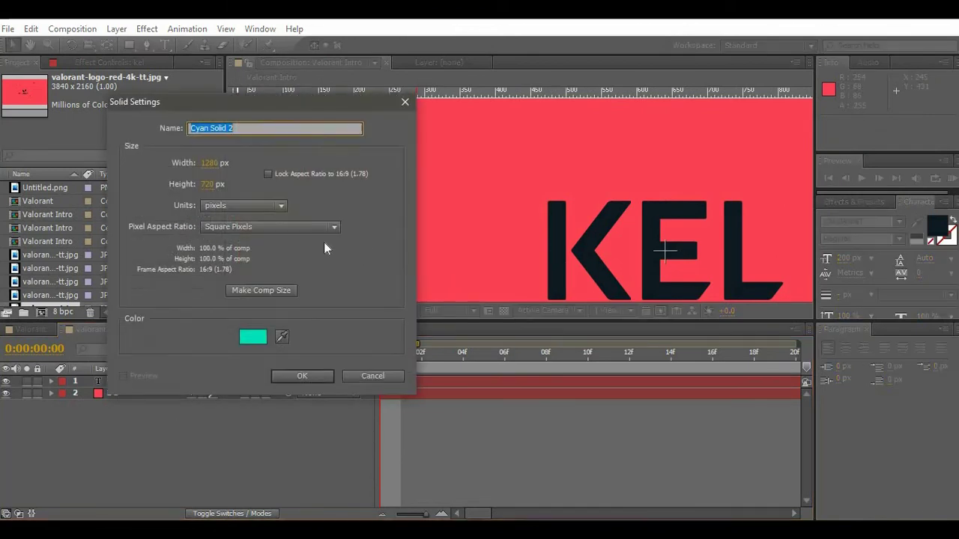
pyautogui.click(293, 377)
pyautogui.moveTo(128, 382); pyautogui.dragTo(147, 392)
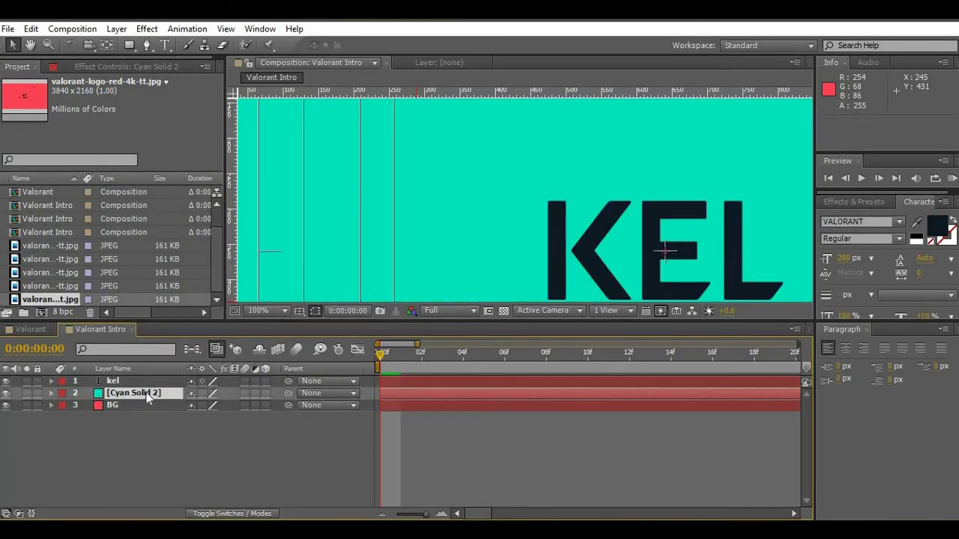
pyautogui.scroll(-2, 575, 185)
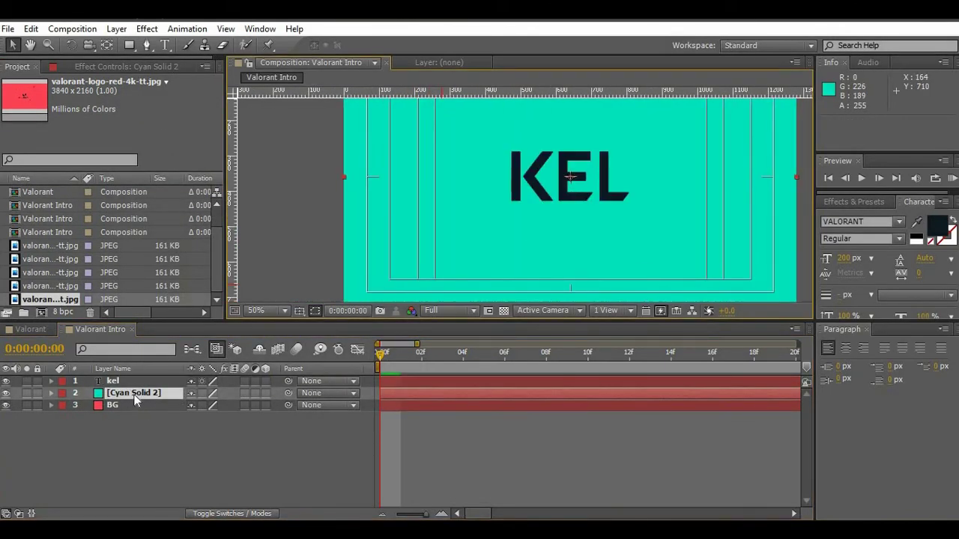
pyautogui.scroll(4, 611, 183)
pyautogui.scroll(-2, 534, 199)
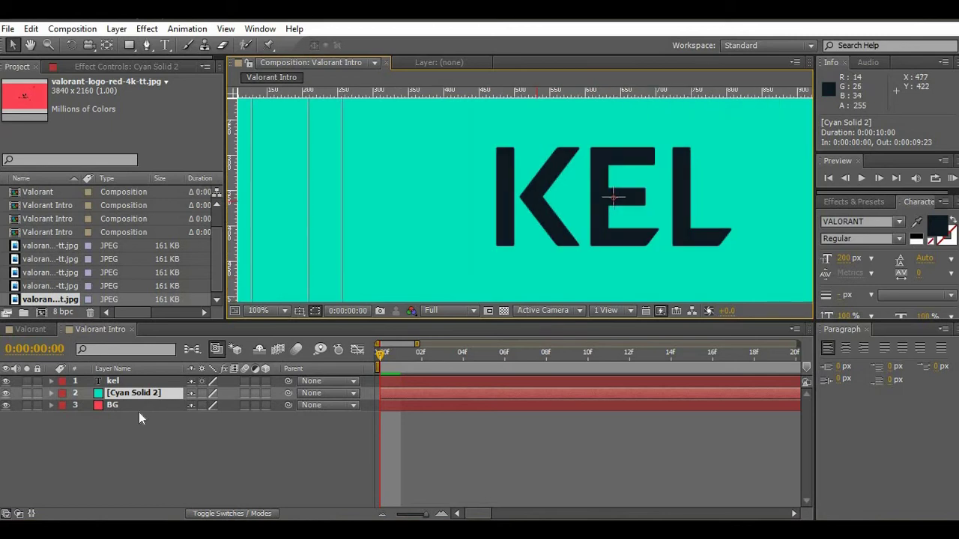
# - Draw a rectangular mask on Cyan Solid 2 over the top of the K stem
pyautogui.click(129, 47)
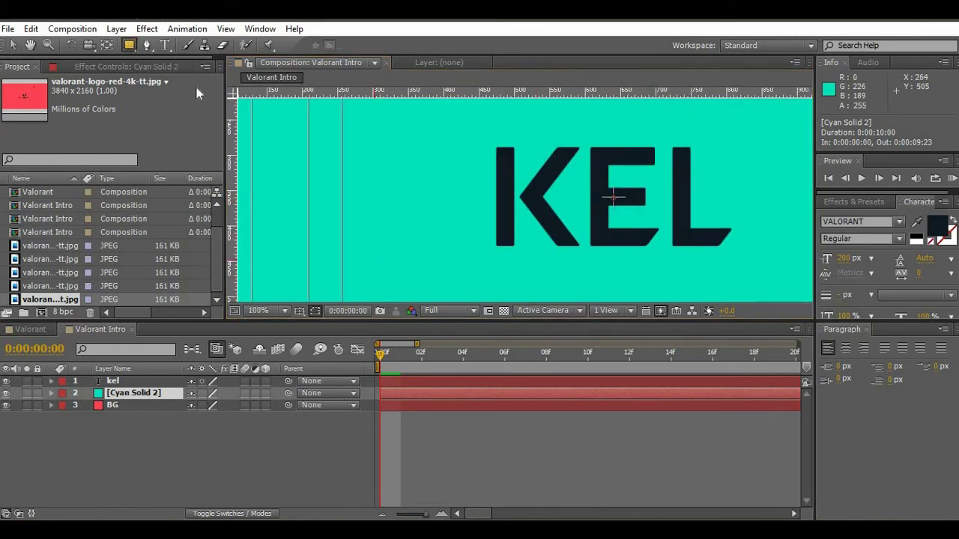
pyautogui.scroll(3, 499, 154)
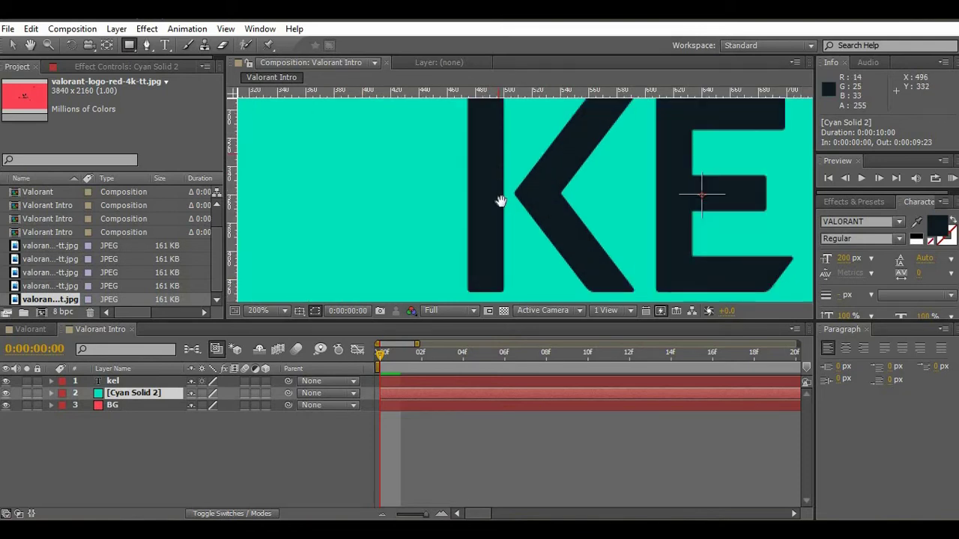
pyautogui.scroll(2, 472, 196)
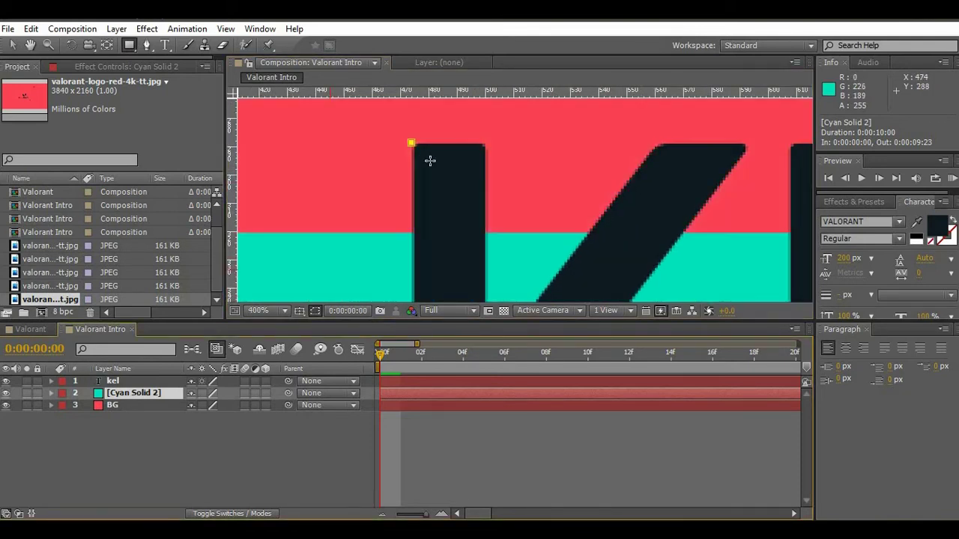
pyautogui.moveTo(411, 143); pyautogui.dragTo(485, 253)
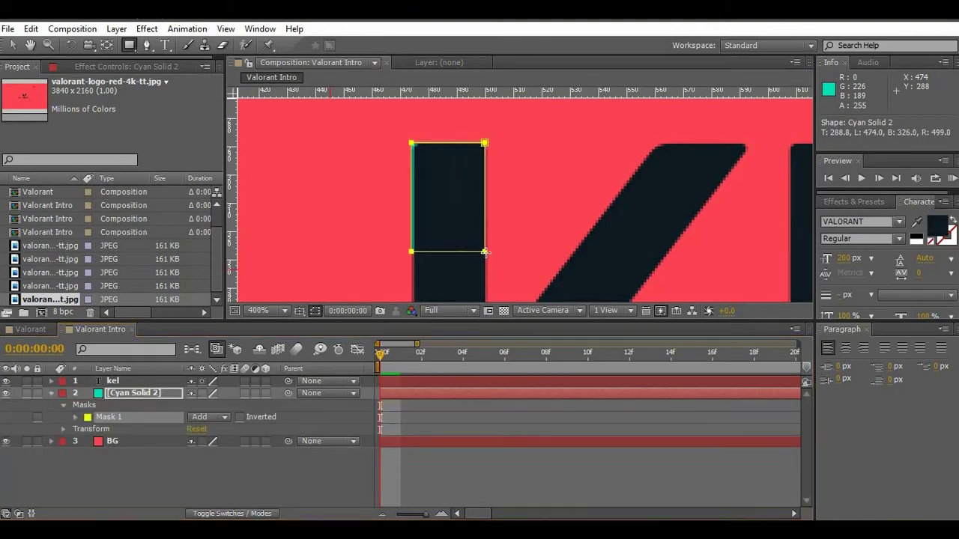
pyautogui.scroll(-1, 522, 143)
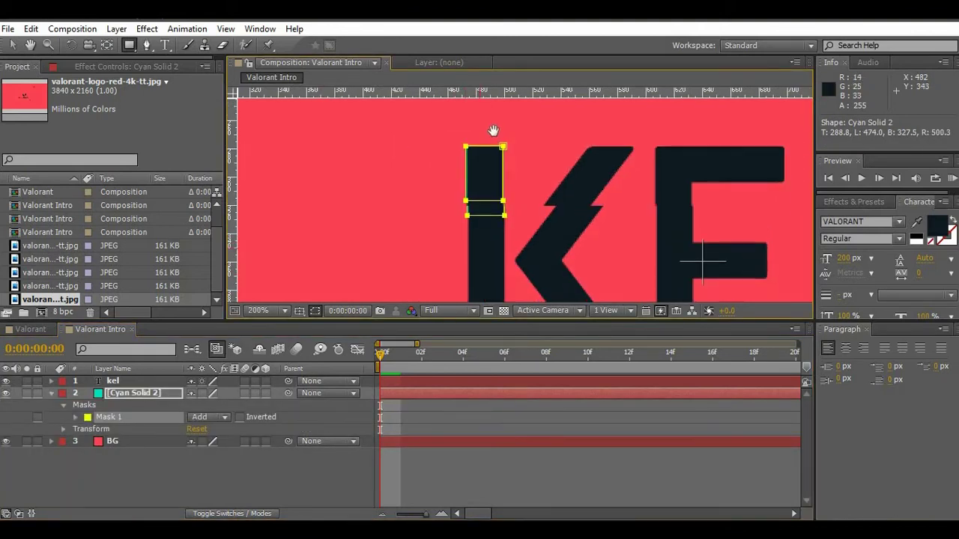
pyautogui.moveTo(485, 152)
pyautogui.mouseDown()
pyautogui.moveTo(501, 113)
pyautogui.moveTo(488, 175)
pyautogui.mouseUp()
# - Extend the mask's bottom edge below the K so a cyan strip hangs under the letter
pyautogui.press('v')
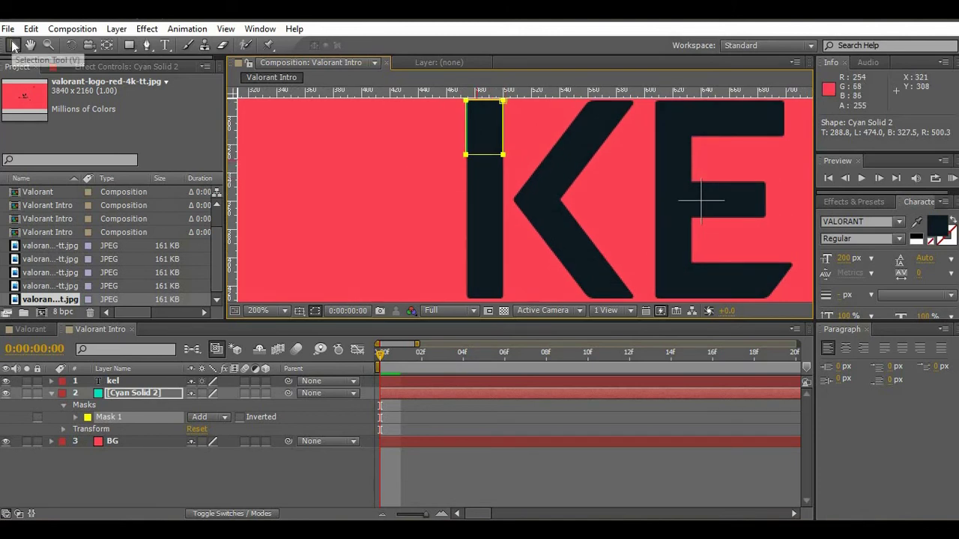
pyautogui.click(484, 155)
pyautogui.moveTo(483, 158); pyautogui.dragTo(465, 217)
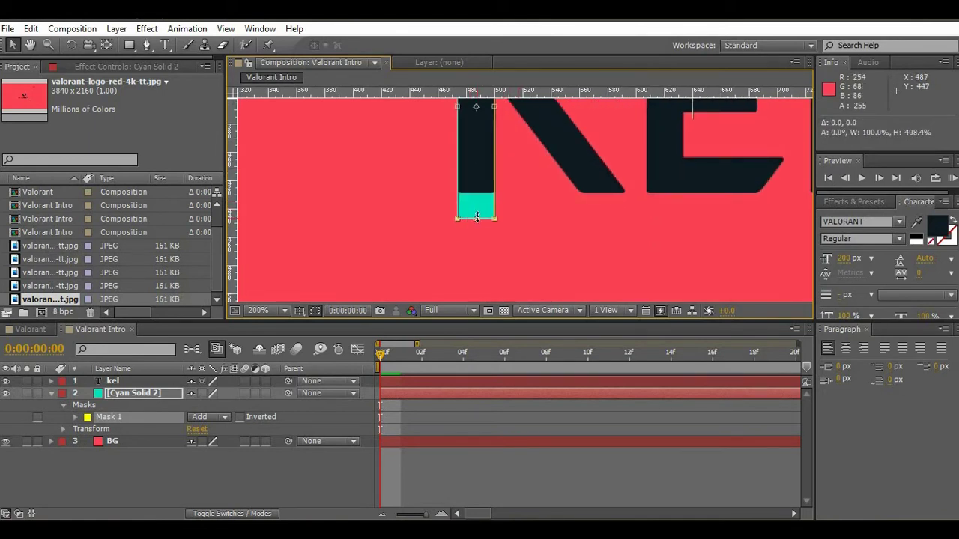
pyautogui.scroll(-2, 465, 215)
pyautogui.scroll(1, 479, 214)
pyautogui.scroll(-1, 505, 216)
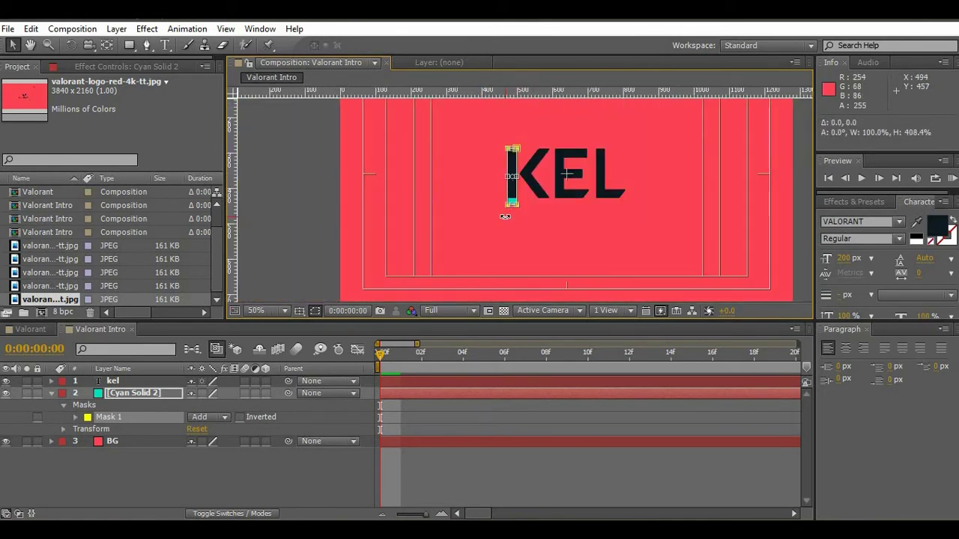
pyautogui.scroll(1, 501, 213)
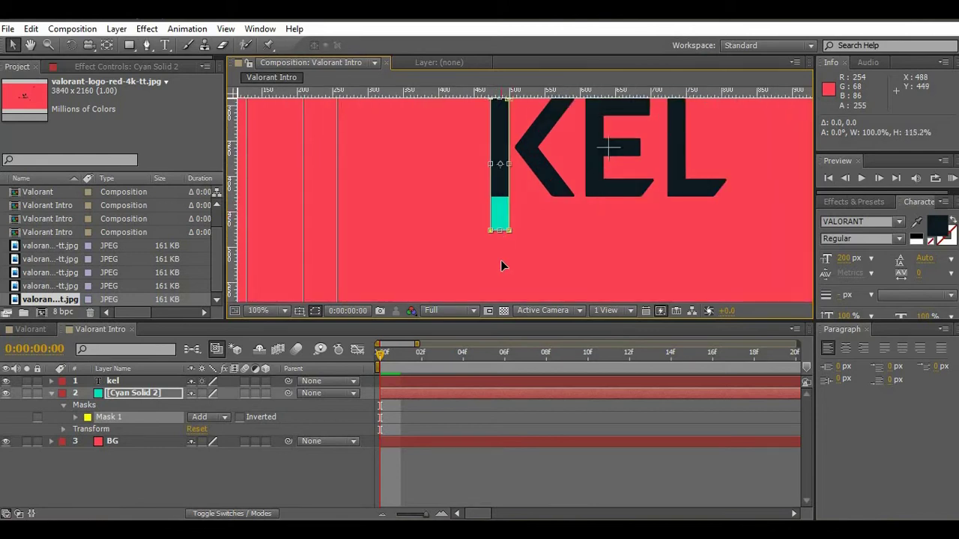
pyautogui.moveTo(500, 211); pyautogui.dragTo(498, 279)
pyautogui.scroll(-1, 524, 223)
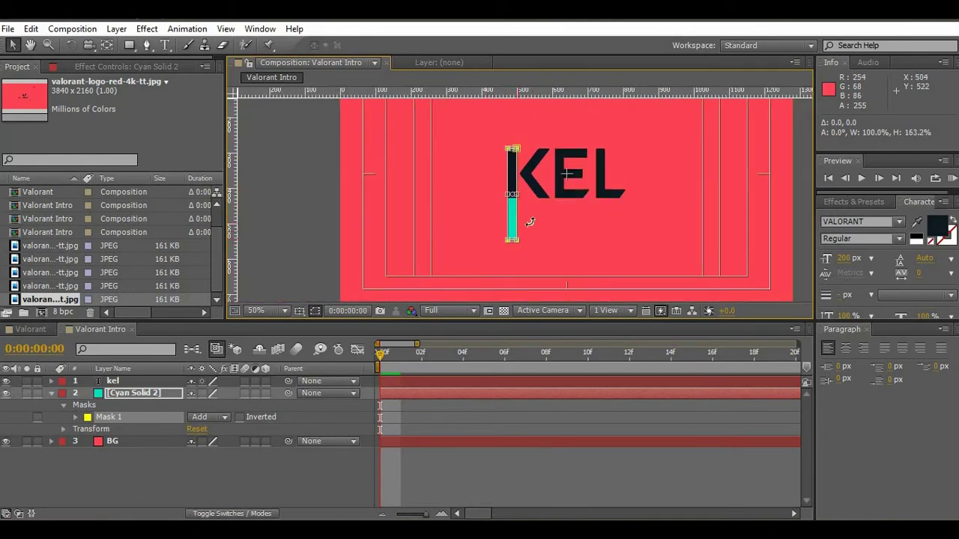
pyautogui.scroll(1, 519, 180)
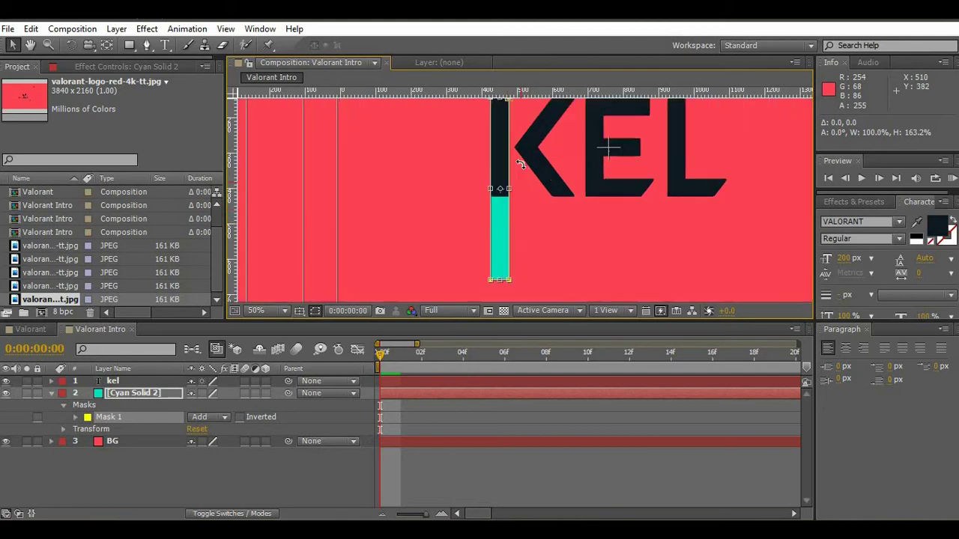
pyautogui.scroll(1, 520, 218)
pyautogui.scroll(-1, 574, 225)
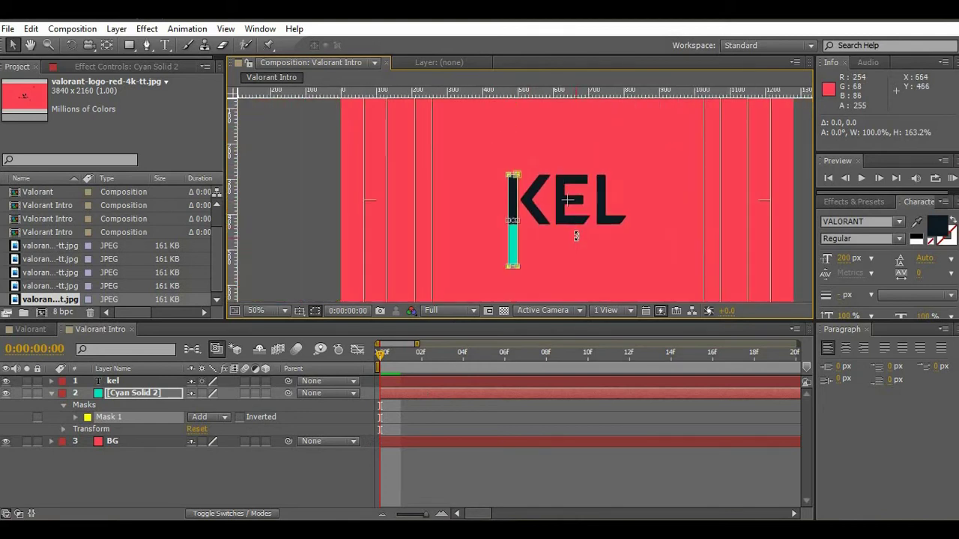
pyautogui.click(183, 472)
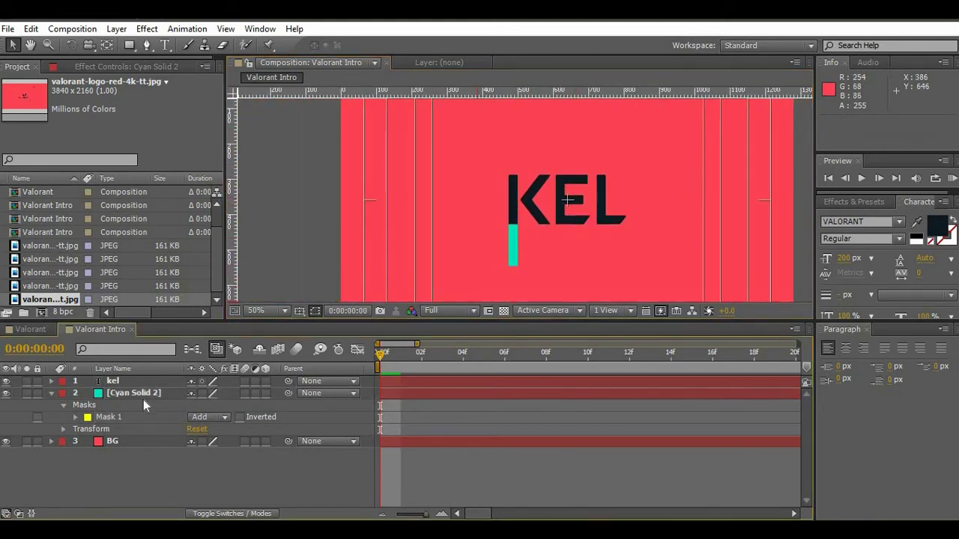
pyautogui.click(140, 394)
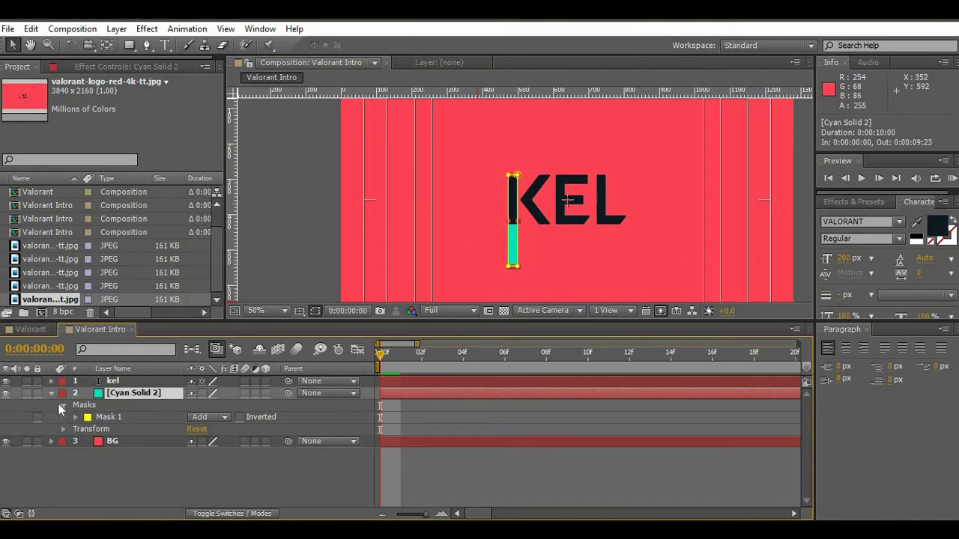
# - Keyframe Cyan Solid 2's Mask Path and shift the keyframe to frame 5
pyautogui.press('m')
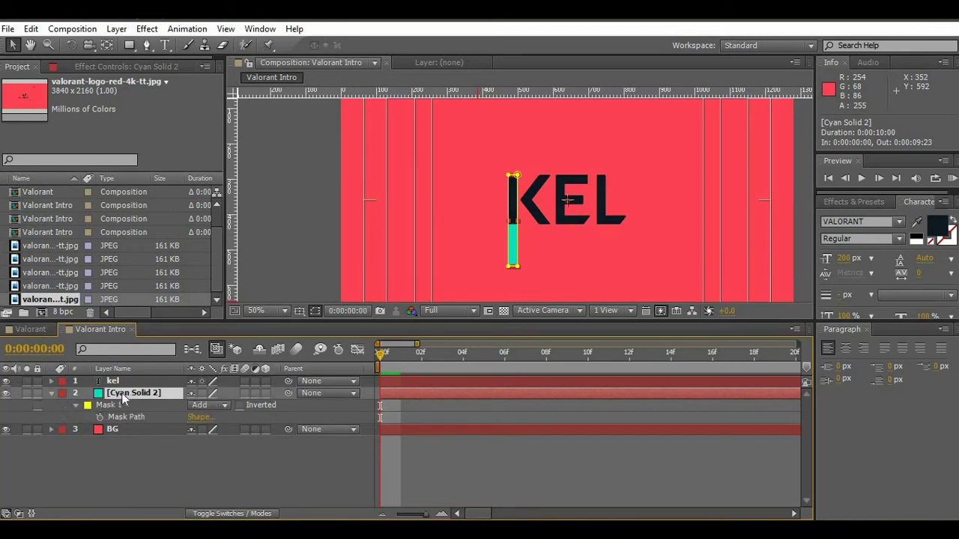
pyautogui.press('m')
pyautogui.press('m')
pyautogui.press('m')
pyautogui.click(99, 416)
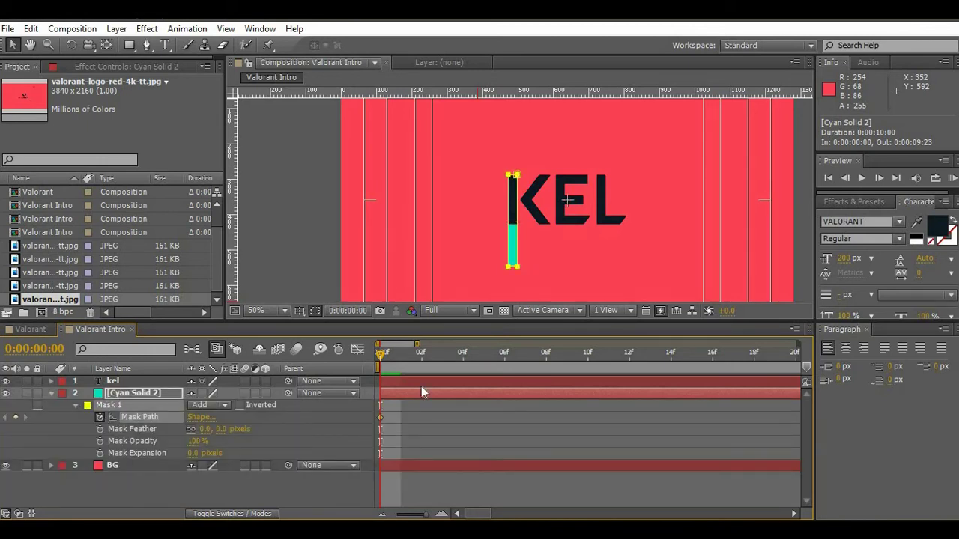
pyautogui.moveTo(381, 417); pyautogui.dragTo(465, 411)
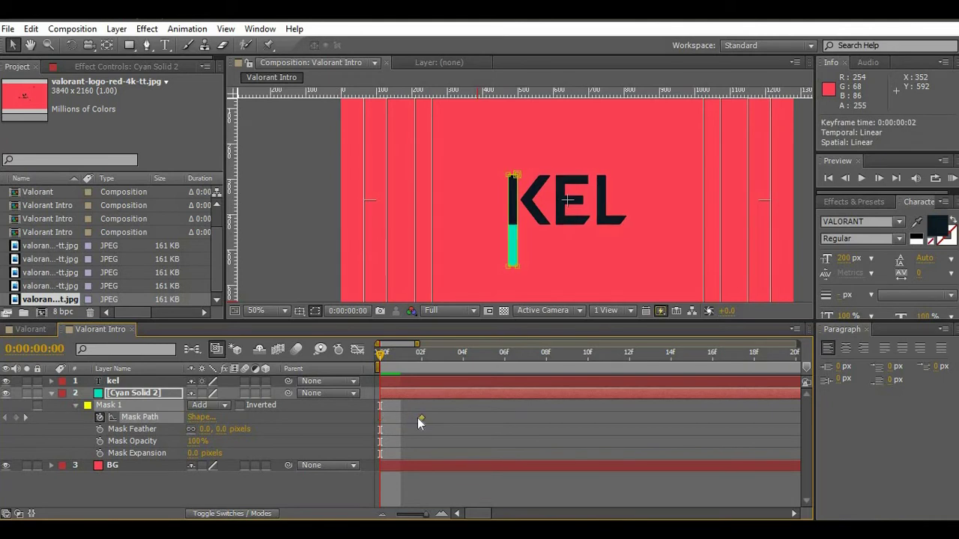
pyautogui.click(484, 353)
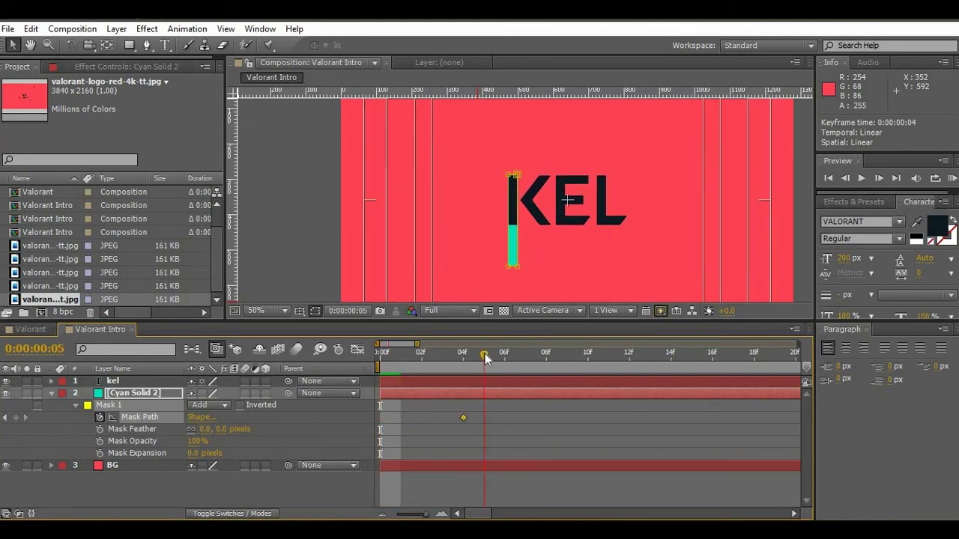
pyautogui.hotkey('alt', 'Right')
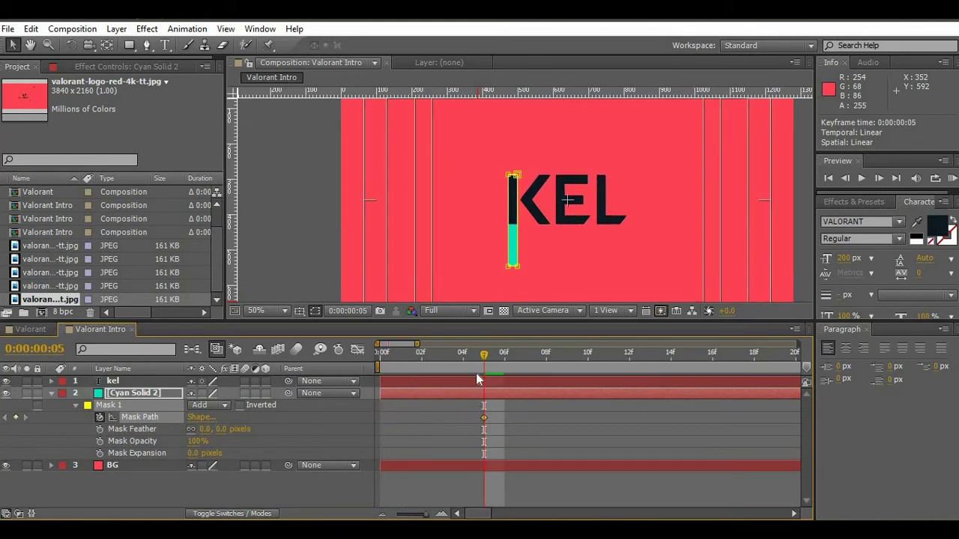
pyautogui.click(587, 366)
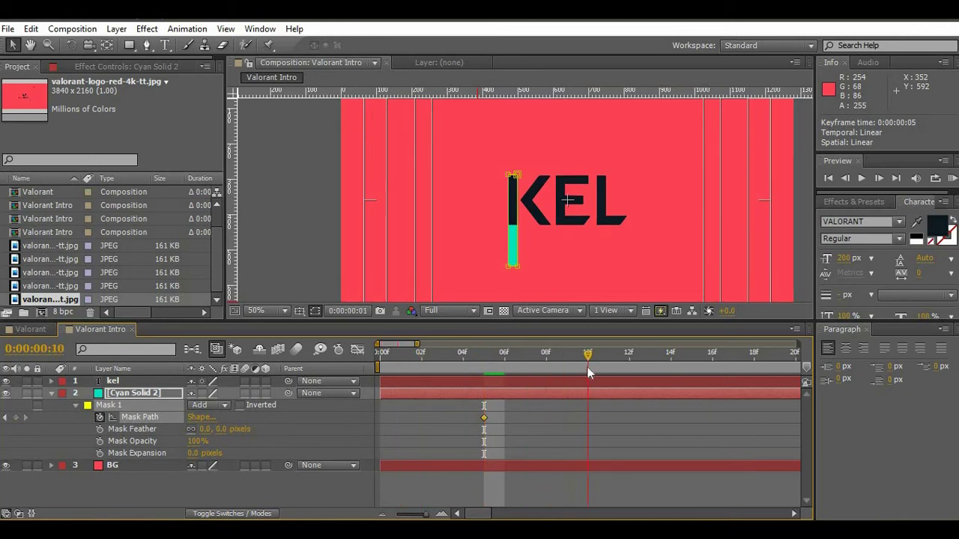
# - Recenter the view on the KEL title and scrub back to frame 5 with Cyan Solid 2 selected
pyautogui.scroll(2, 512, 253)
pyautogui.moveTo(507, 272)
pyautogui.mouseDown()
pyautogui.moveTo(495, 236)
pyautogui.moveTo(517, 249)
pyautogui.moveTo(504, 183)
pyautogui.mouseUp()
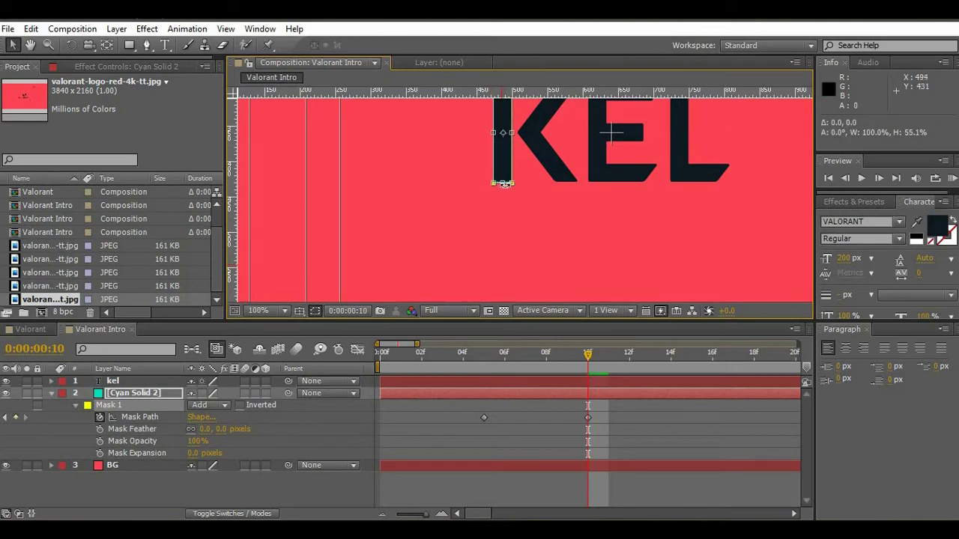
pyautogui.scroll(2, 504, 183)
pyautogui.scroll(3, 470, 237)
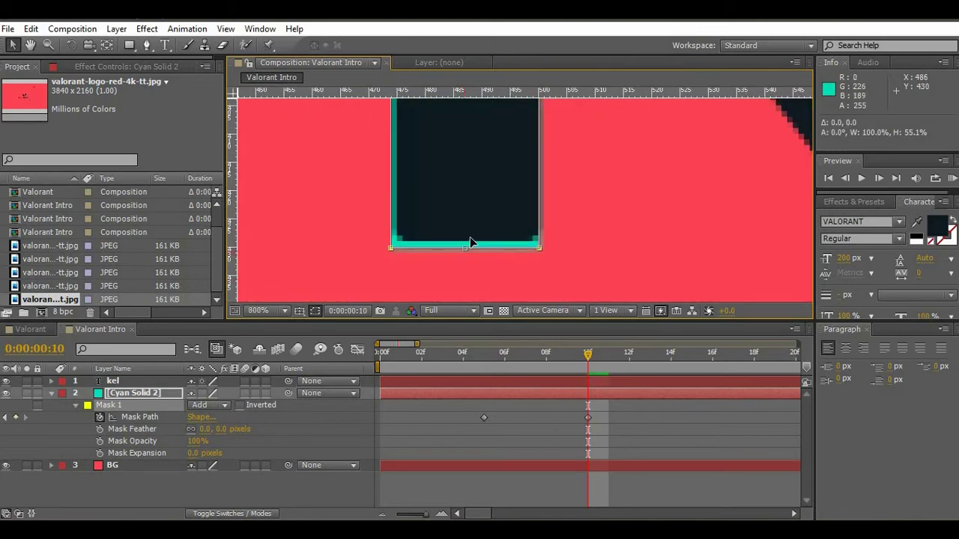
pyautogui.scroll(-4, 545, 255)
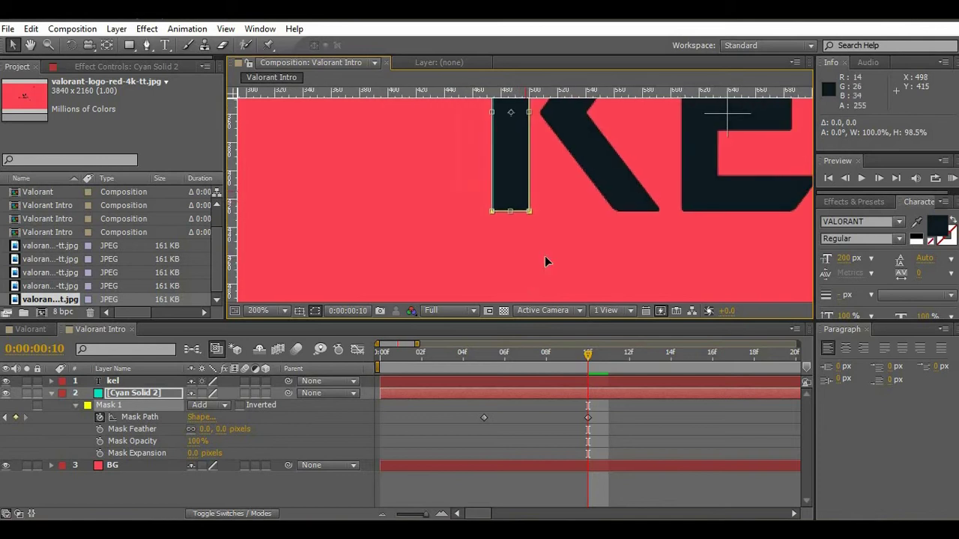
pyautogui.scroll(-1, 539, 210)
pyautogui.scroll(-1, 524, 206)
pyautogui.scroll(-2, 520, 204)
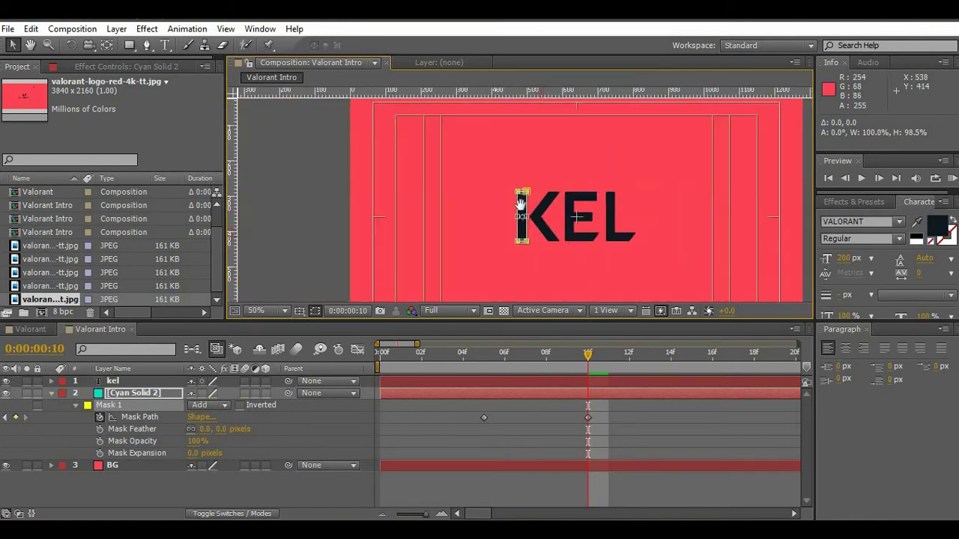
pyautogui.moveTo(520, 204); pyautogui.dragTo(499, 166)
pyautogui.moveTo(588, 353); pyautogui.dragTo(379, 353)
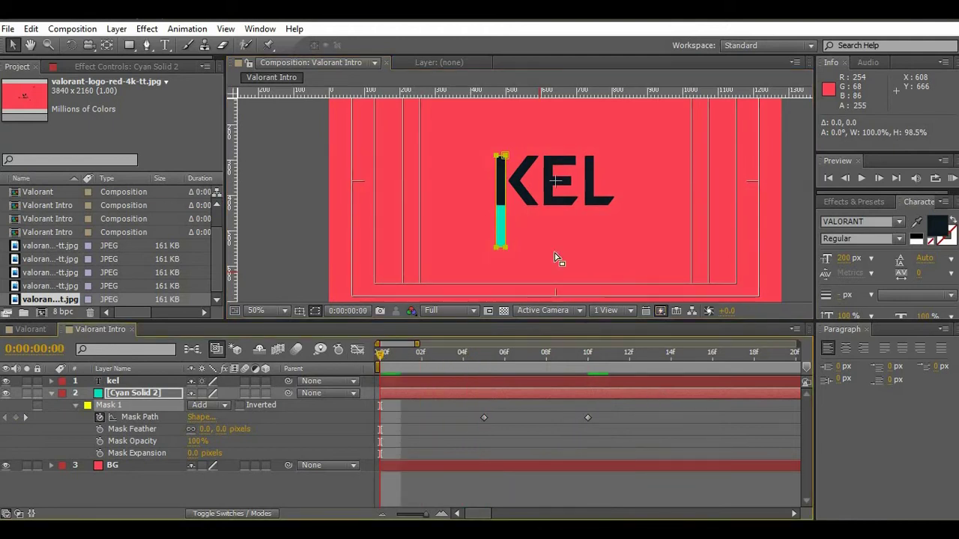
pyautogui.click(589, 392)
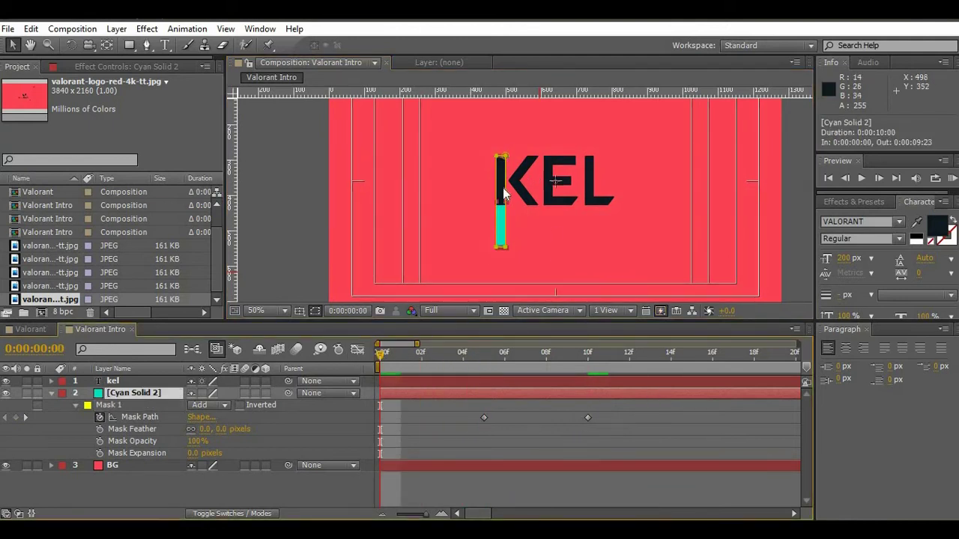
# - Drag the mask's top edge down to its bottom, collapsing the bar into a thin strip
pyautogui.scroll(2, 503, 197)
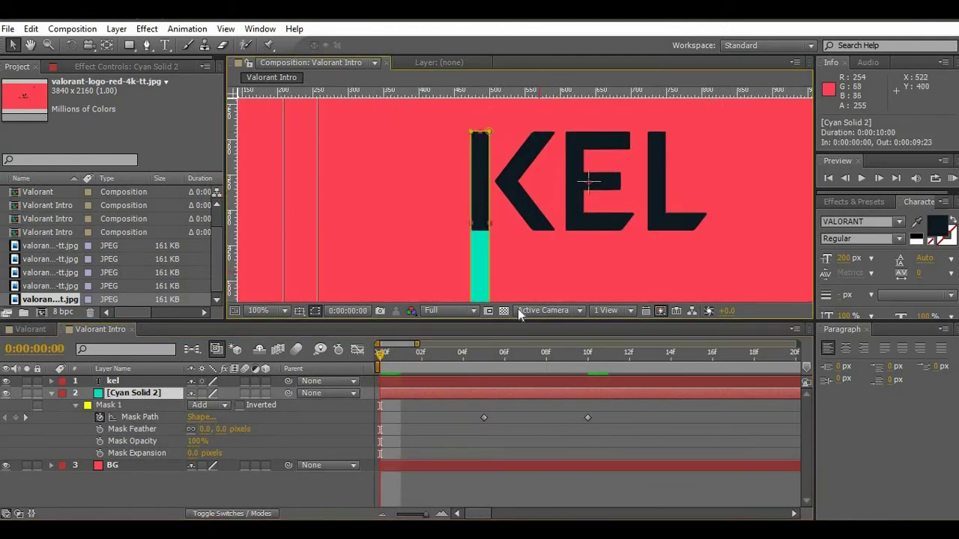
pyautogui.click(479, 132)
pyautogui.moveTo(479, 132); pyautogui.dragTo(493, 223)
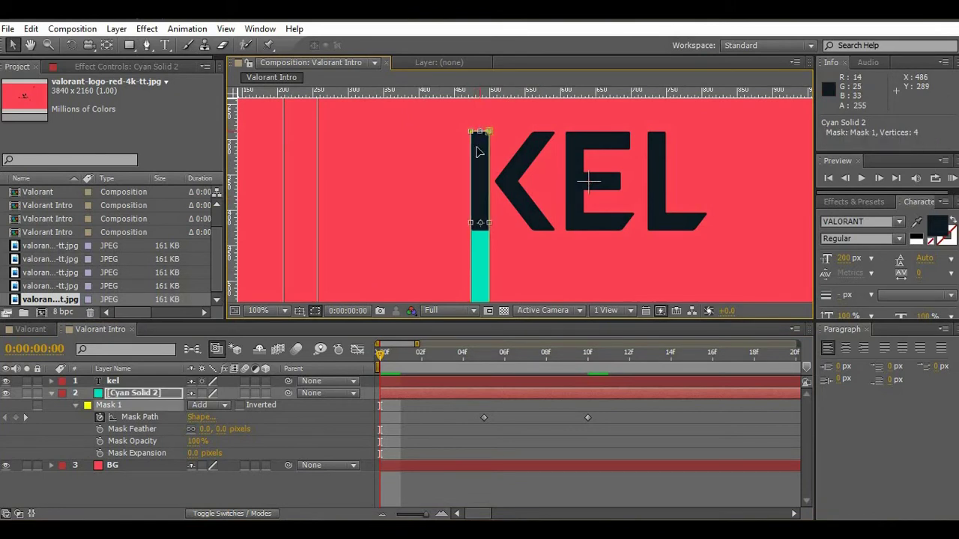
pyautogui.scroll(2, 492, 222)
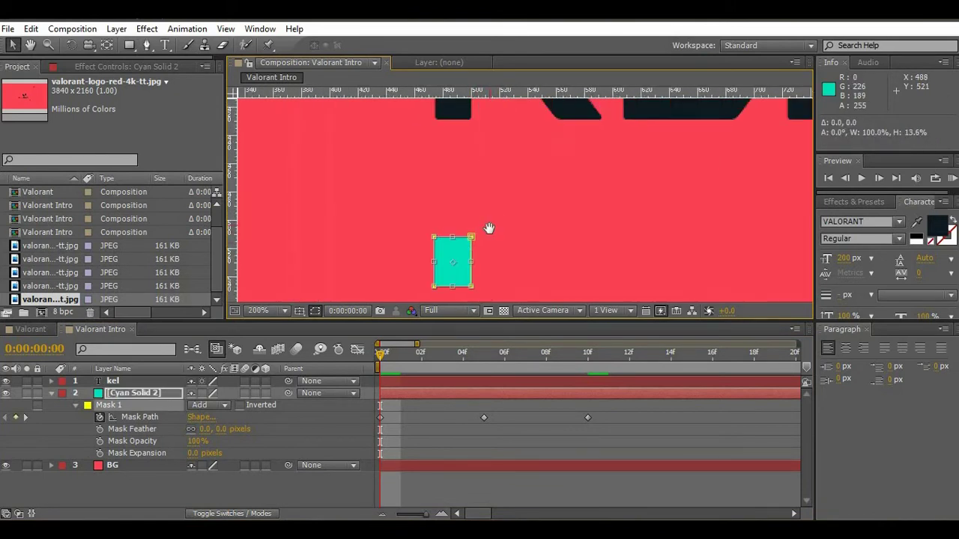
pyautogui.scroll(2, 488, 225)
pyautogui.moveTo(491, 180); pyautogui.dragTo(501, 274)
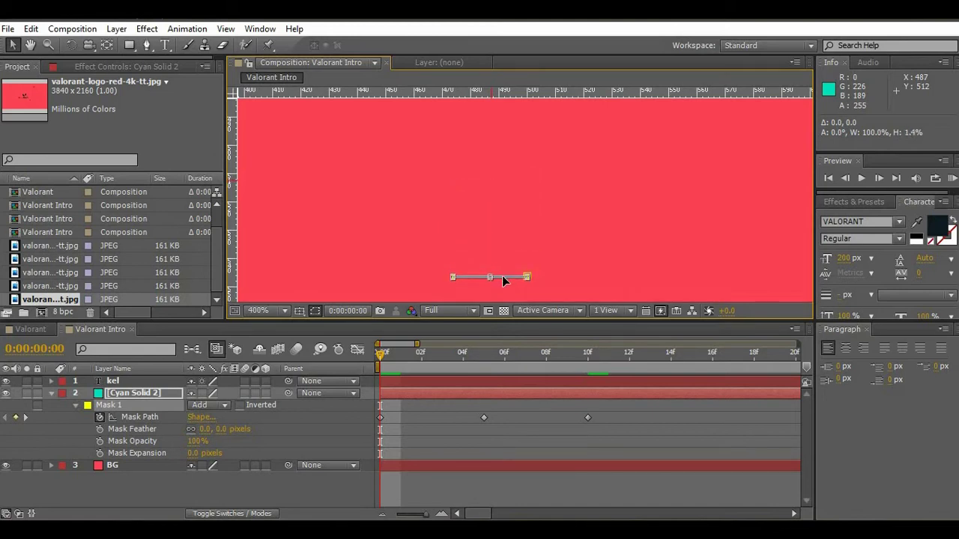
pyautogui.click(439, 417)
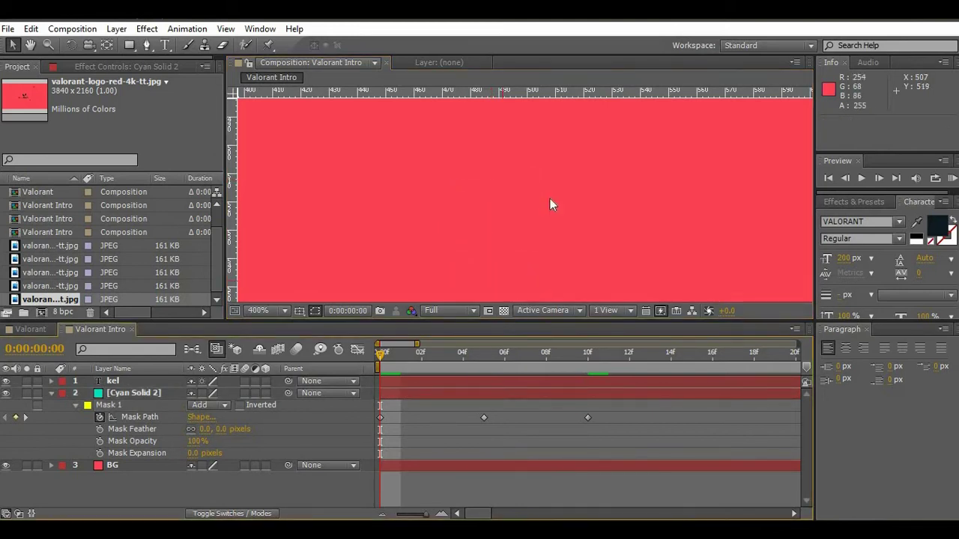
pyautogui.scroll(-3, 550, 199)
pyautogui.scroll(-3, 591, 245)
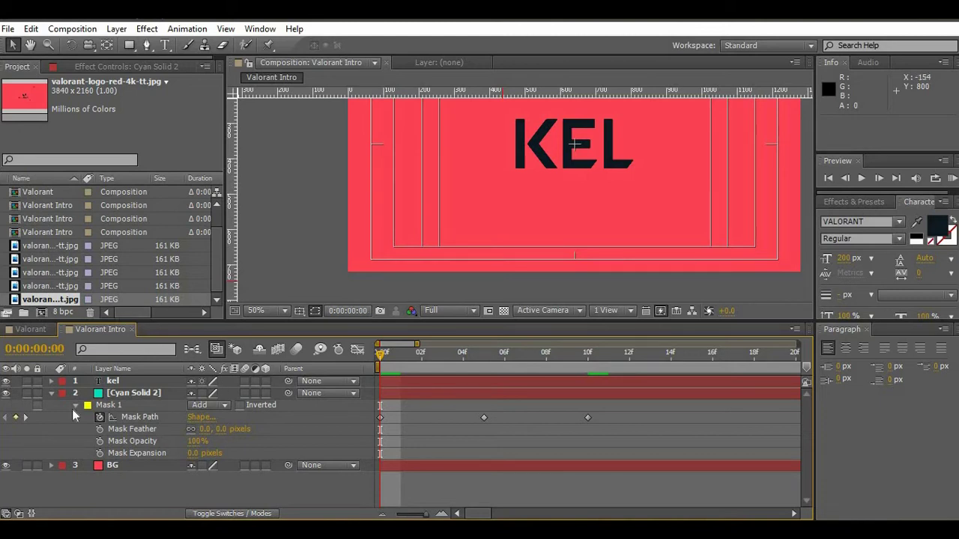
# - Hide the kel text layer and preview the cyan bar over the first frames
pyautogui.click(113, 380)
pyautogui.press(',')
pyautogui.press(',')
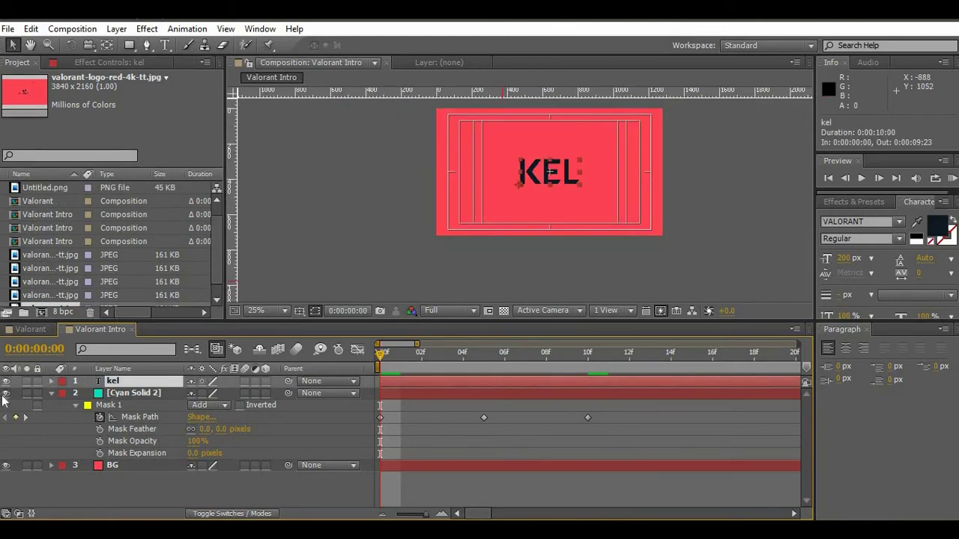
pyautogui.click(6, 382)
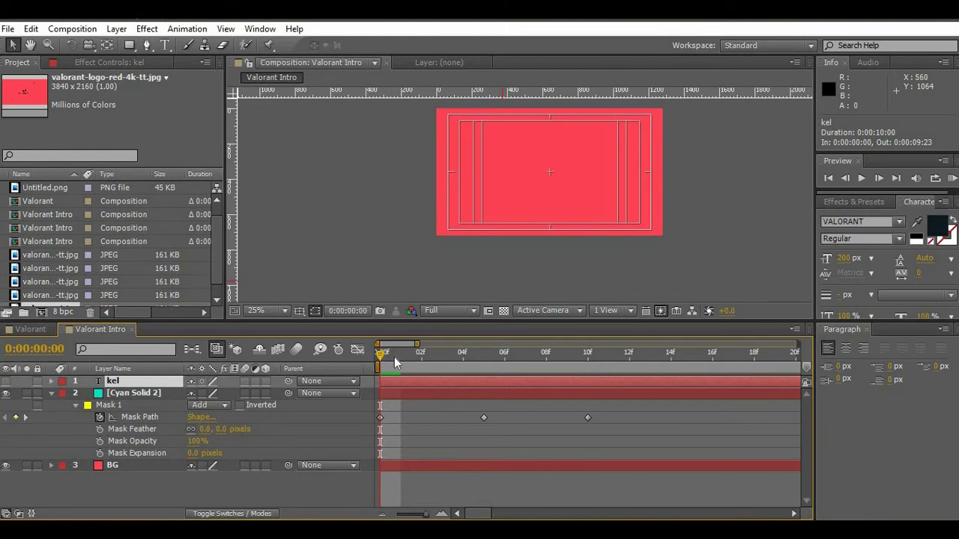
pyautogui.moveTo(394, 357); pyautogui.dragTo(490, 355)
pyautogui.moveTo(418, 365); pyautogui.dragTo(340, 367)
# - Apply easy ease to all Mask Path keyframes and sharpen their speed curves in the Graph Editor
pyautogui.moveTo(637, 442); pyautogui.dragTo(364, 412)
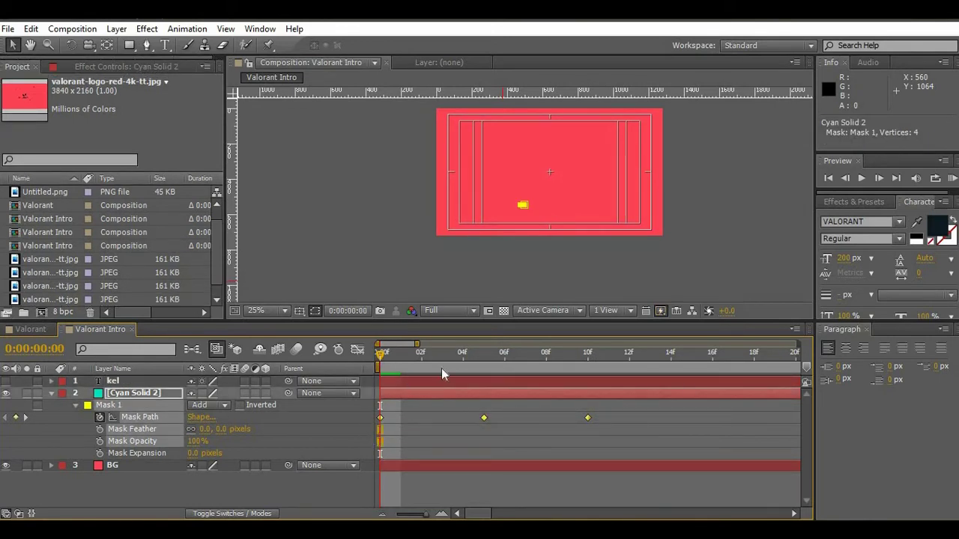
pyautogui.press('F9')
pyautogui.click(359, 350)
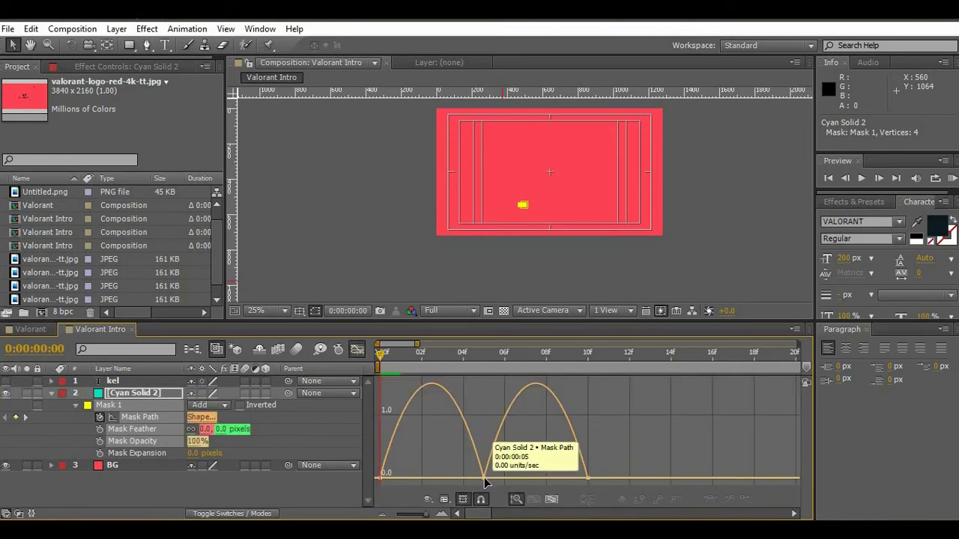
pyautogui.moveTo(466, 477); pyautogui.dragTo(423, 479)
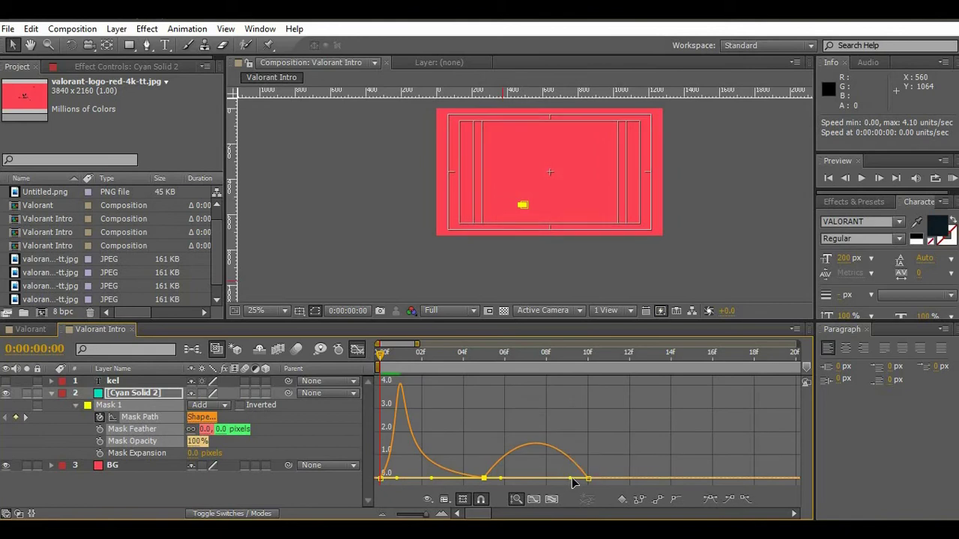
pyautogui.moveTo(571, 478); pyautogui.dragTo(450, 478)
pyautogui.click(358, 349)
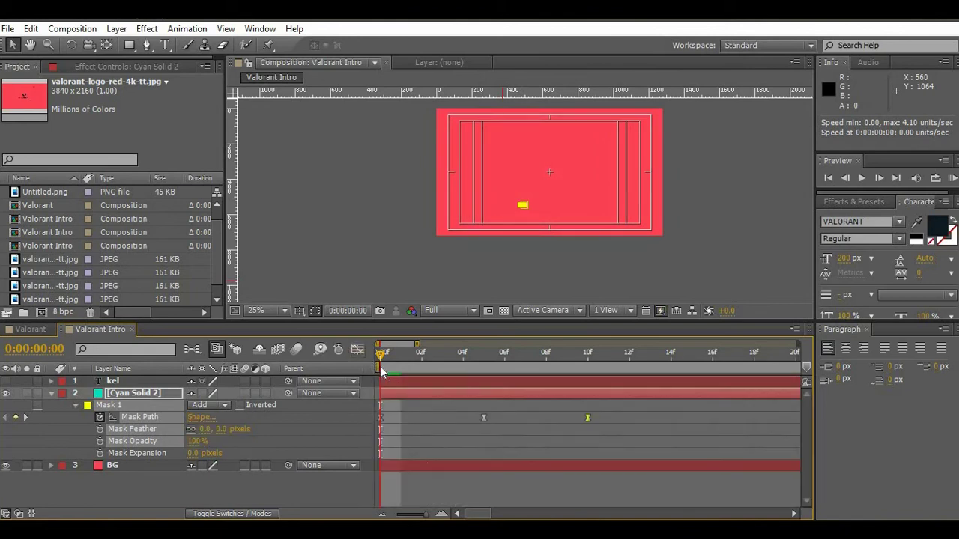
pyautogui.moveTo(387, 367); pyautogui.dragTo(587, 363)
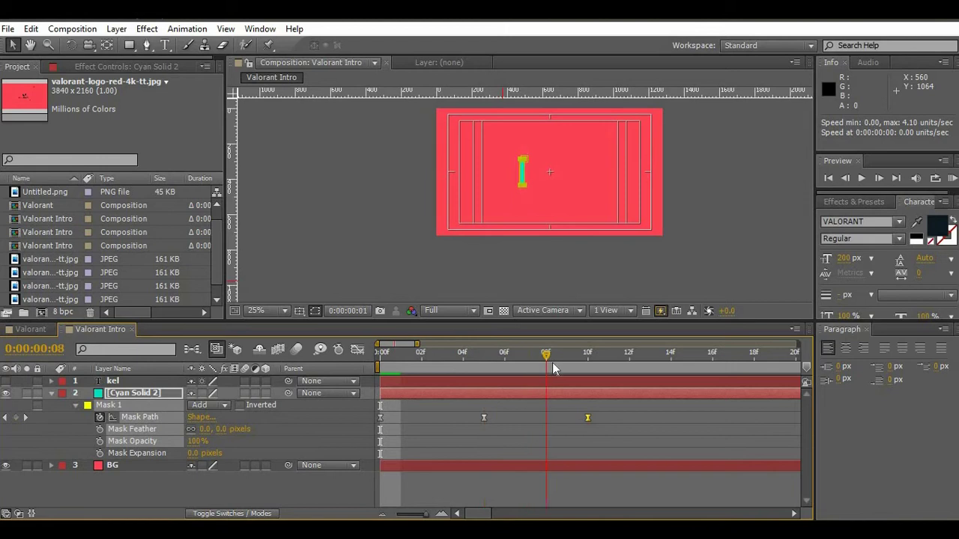
# - At frame 10, duplicate the Cyan Solid 2 bar layer
pyautogui.click(525, 429)
pyautogui.scroll(1, 502, 170)
pyautogui.scroll(1, 498, 182)
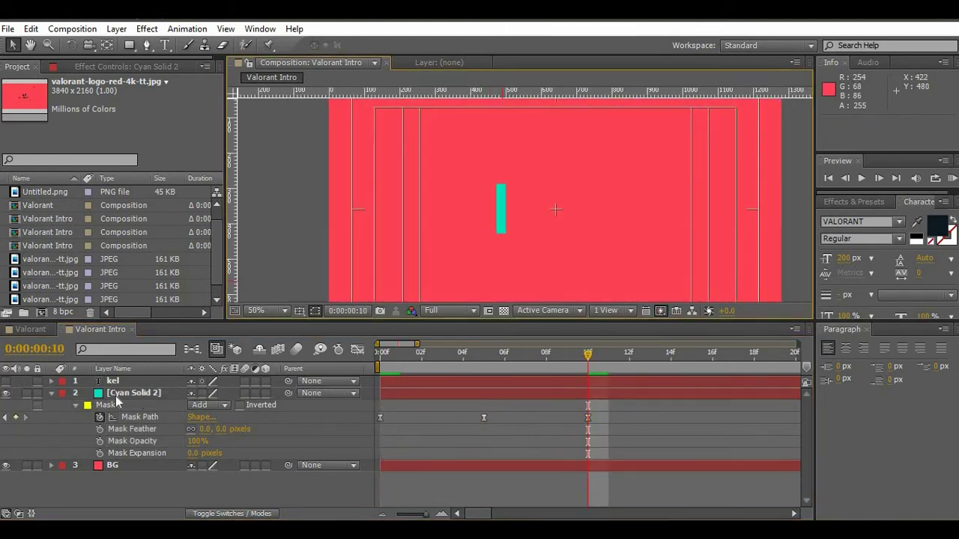
pyautogui.click(116, 395)
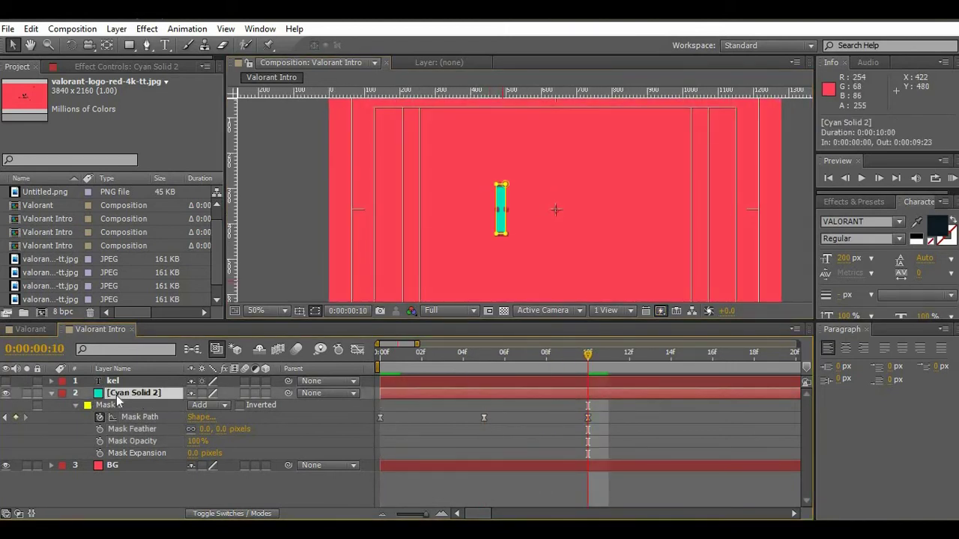
pyautogui.hotkey('ctrl', 'd')
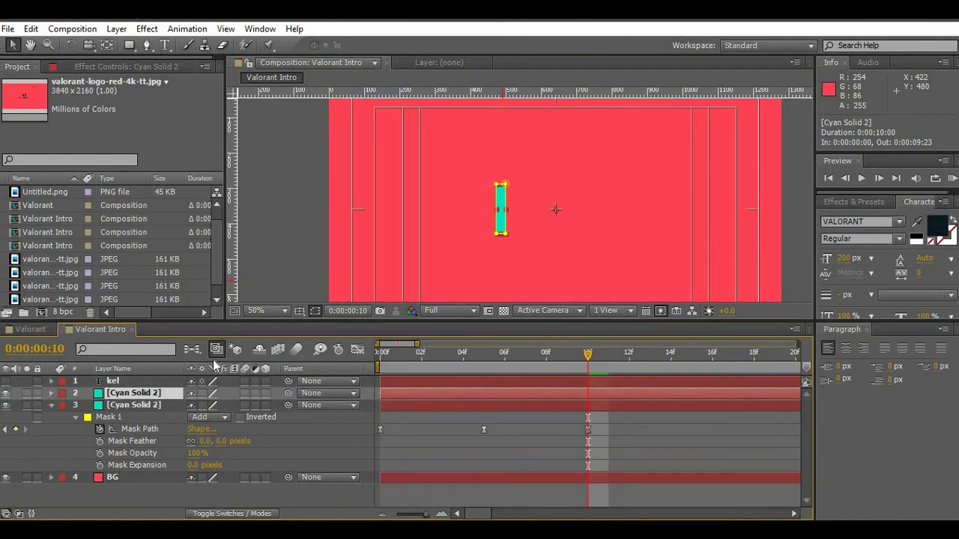
# - Recolour the duplicate solid dark navy, making it Dark Royal Blue Solid 5
pyautogui.hotkey('ctrl', 'shift', 'y')
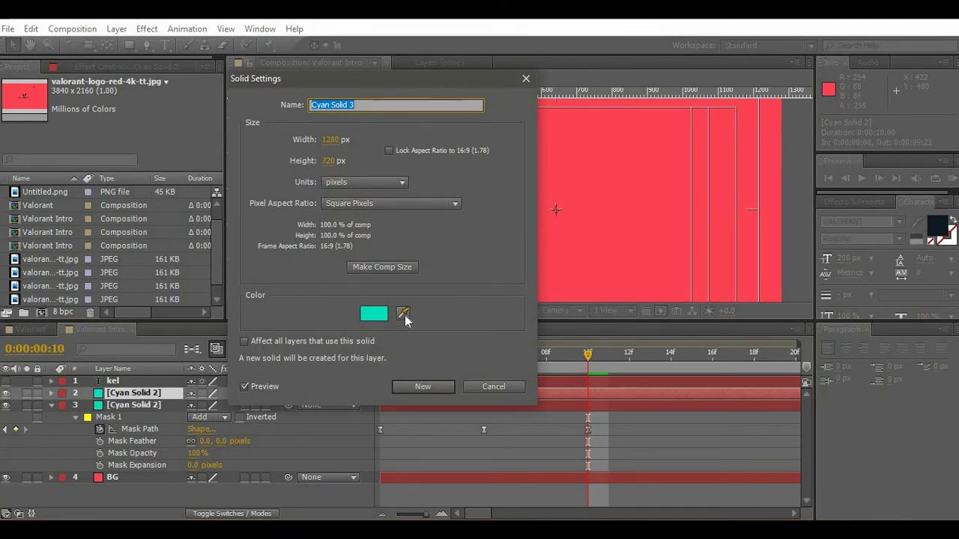
pyautogui.click(403, 314)
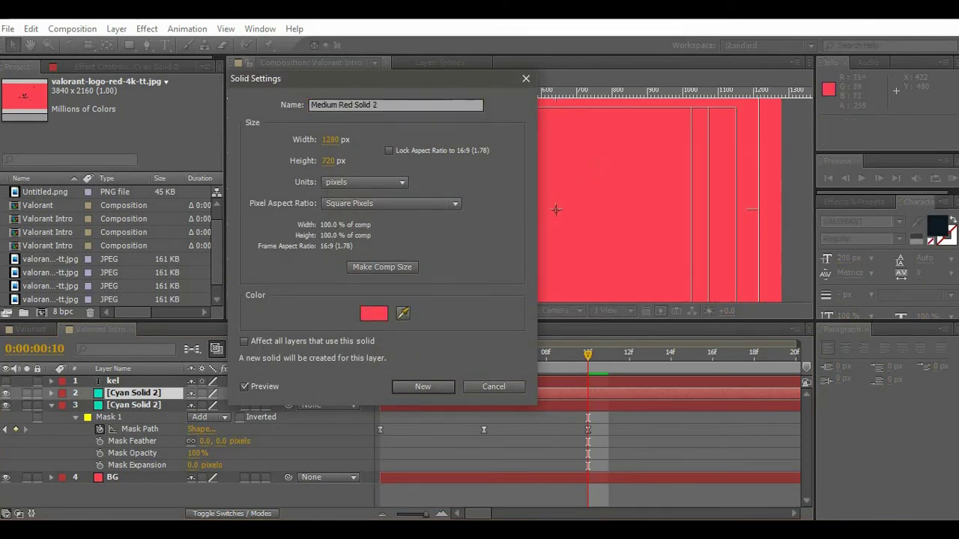
pyautogui.click(939, 224)
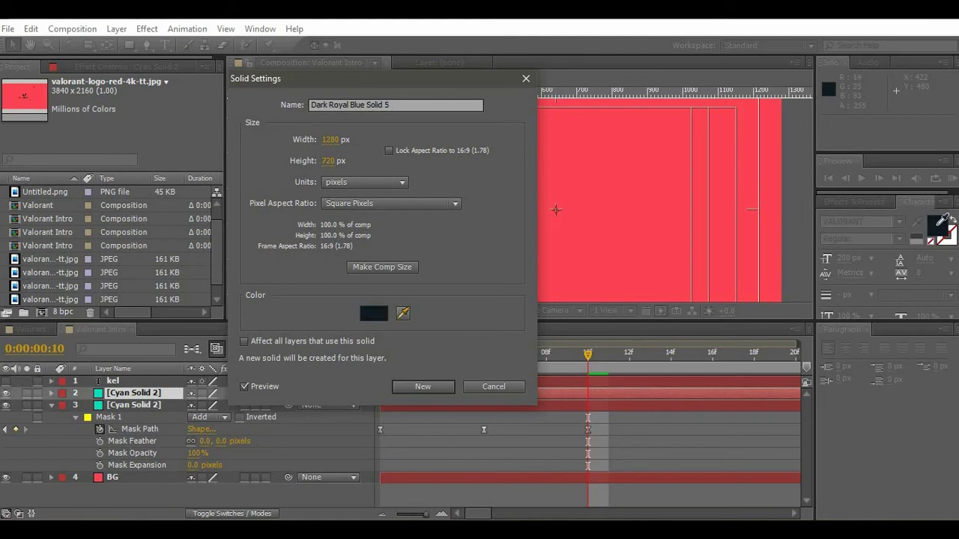
pyautogui.click(413, 386)
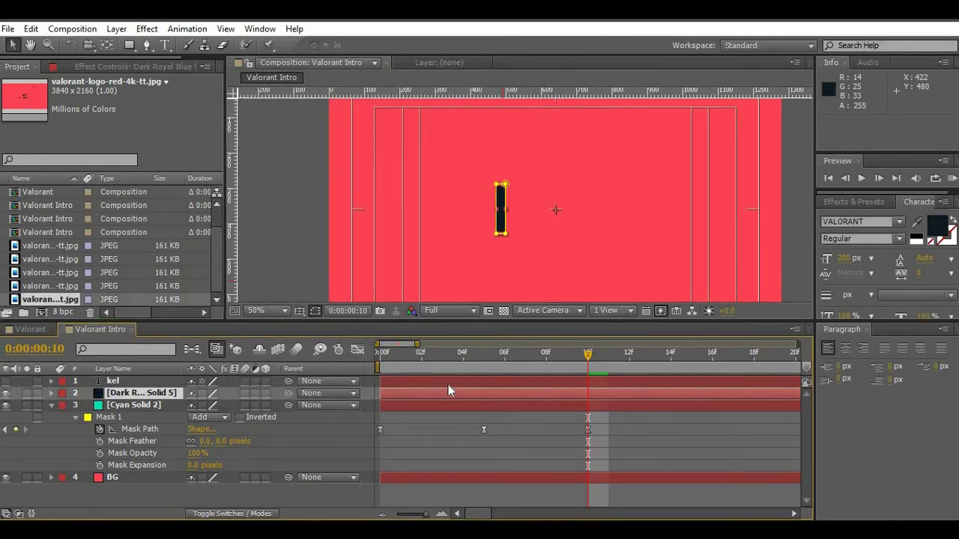
# - Move the dark bar layer to start at frame 5 and preview how the two bars overlap
pyautogui.press('m')
pyautogui.moveTo(390, 358); pyautogui.dragTo(486, 369)
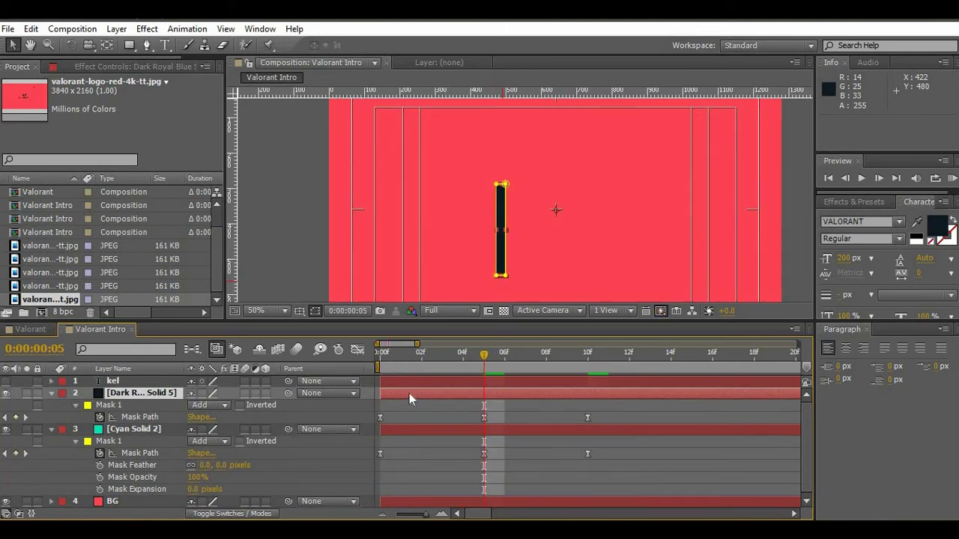
pyautogui.moveTo(409, 394); pyautogui.dragTo(500, 403)
pyautogui.moveTo(399, 360); pyautogui.dragTo(691, 358)
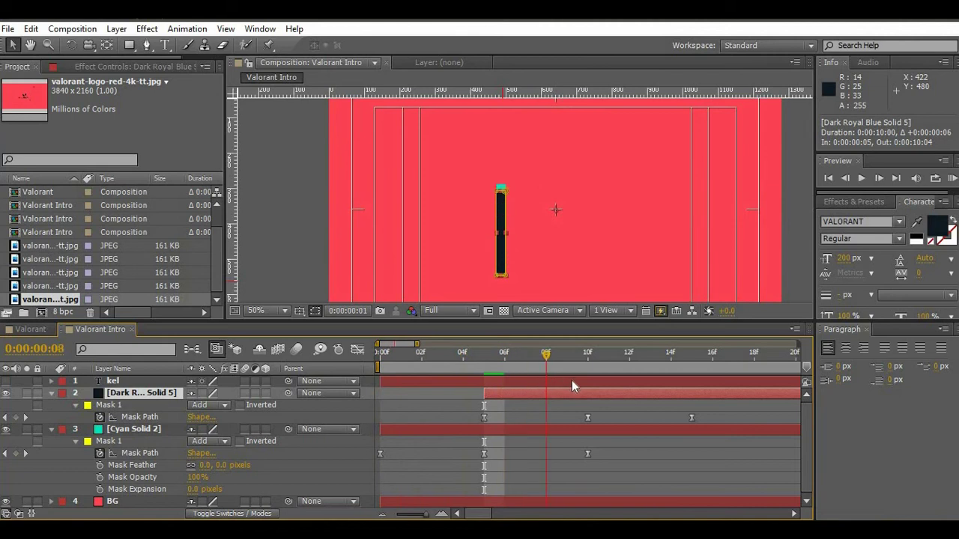
pyautogui.press('space')
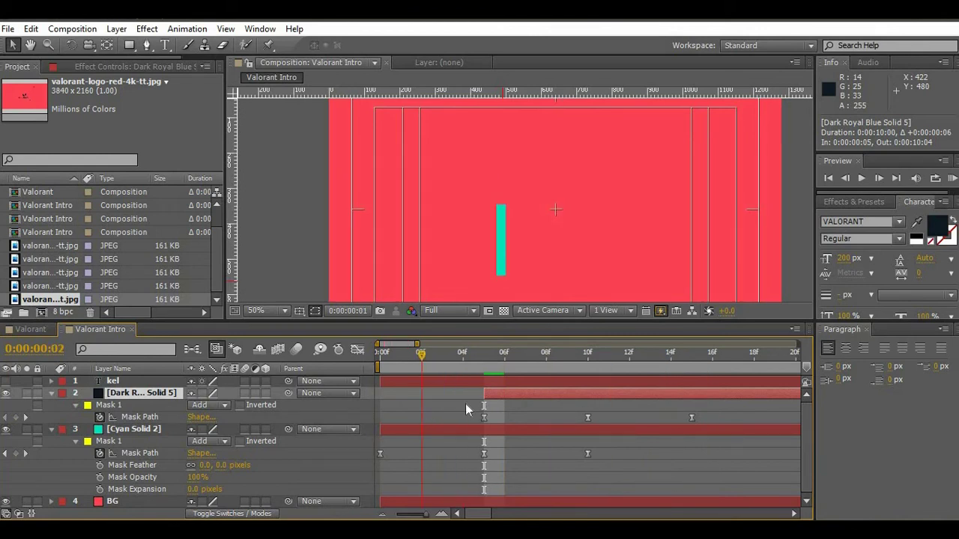
pyautogui.click(640, 410)
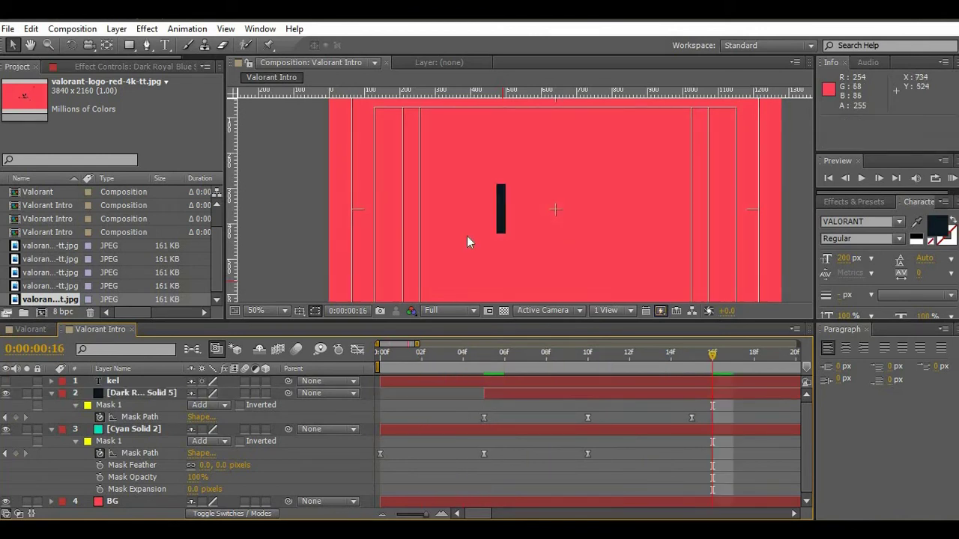
# - Trim the Cyan Solid 2 layer so it ends at frame 15 with Alt+]
pyautogui.click(612, 430)
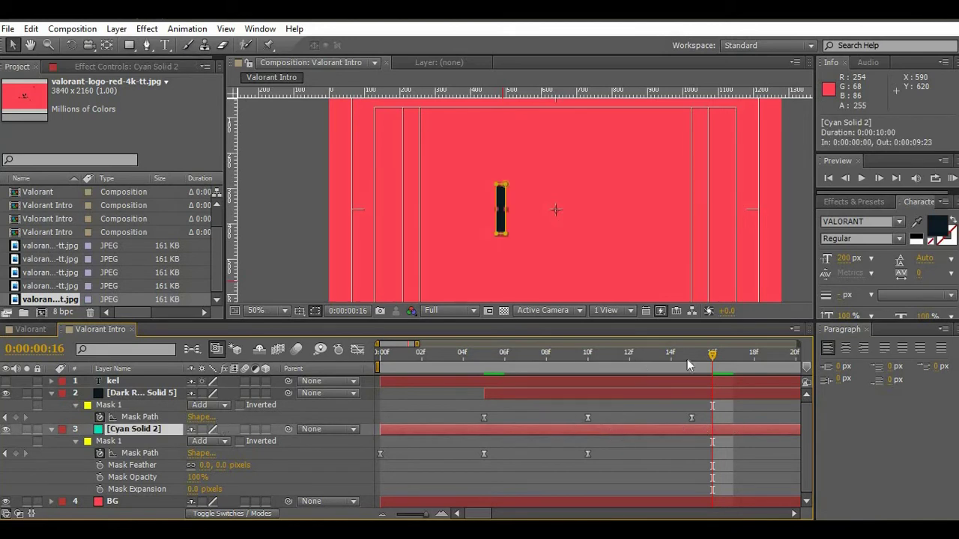
pyautogui.moveTo(628, 359); pyautogui.dragTo(671, 360)
pyautogui.moveTo(705, 375); pyautogui.dragTo(684, 369)
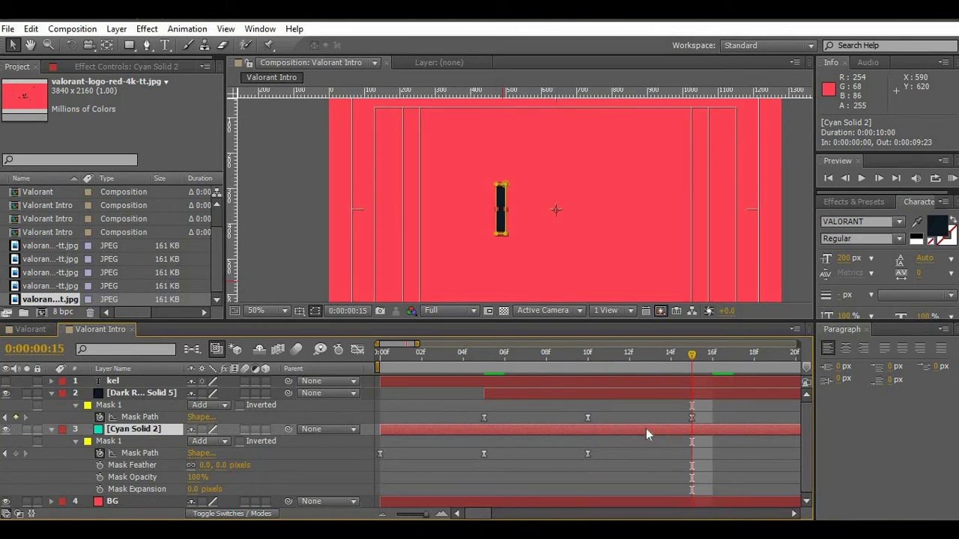
pyautogui.hotkey('alt', ']')
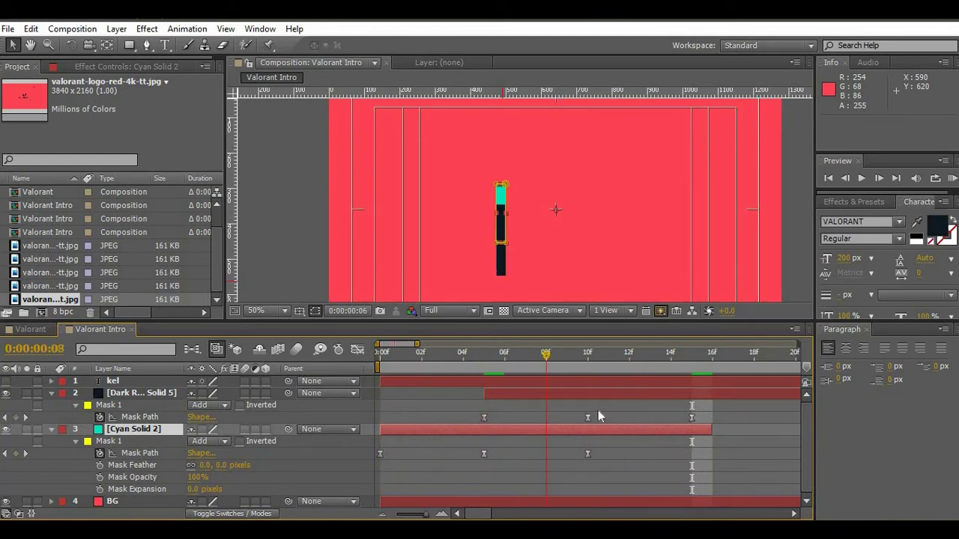
# - Turn the kel text layer's visibility back on and zoom the viewer in to 200% on KEL
pyautogui.click(412, 402)
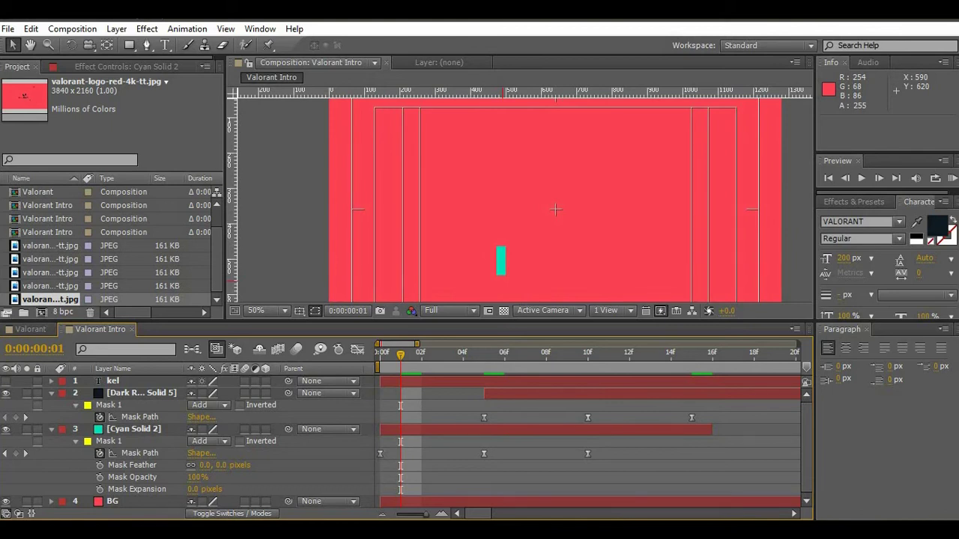
pyautogui.click(6, 381)
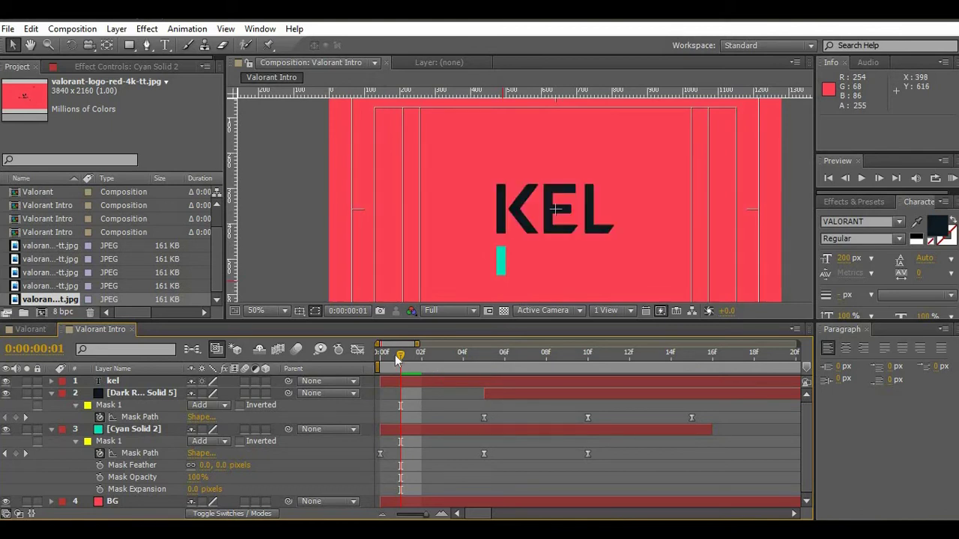
pyautogui.moveTo(397, 359); pyautogui.dragTo(400, 355)
pyautogui.scroll(1, 516, 211)
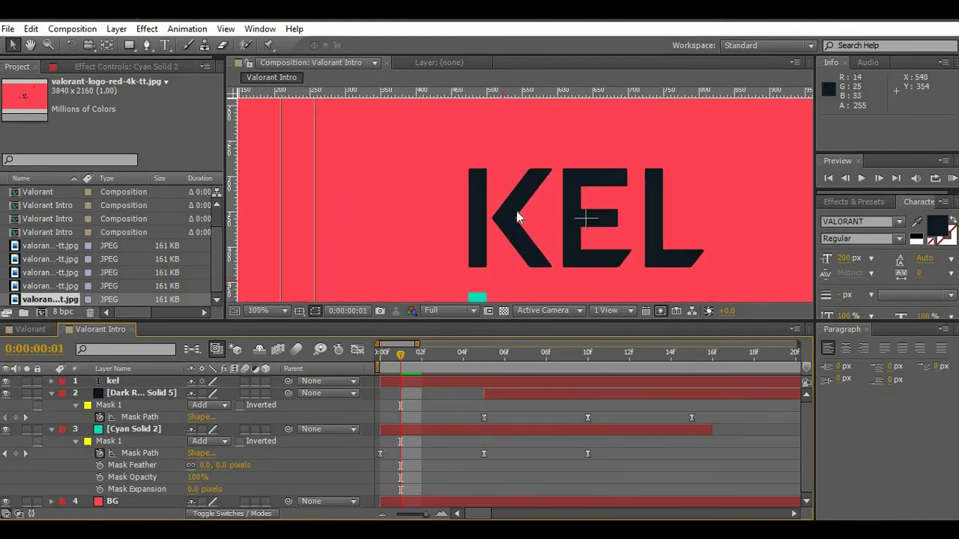
pyautogui.scroll(1, 516, 211)
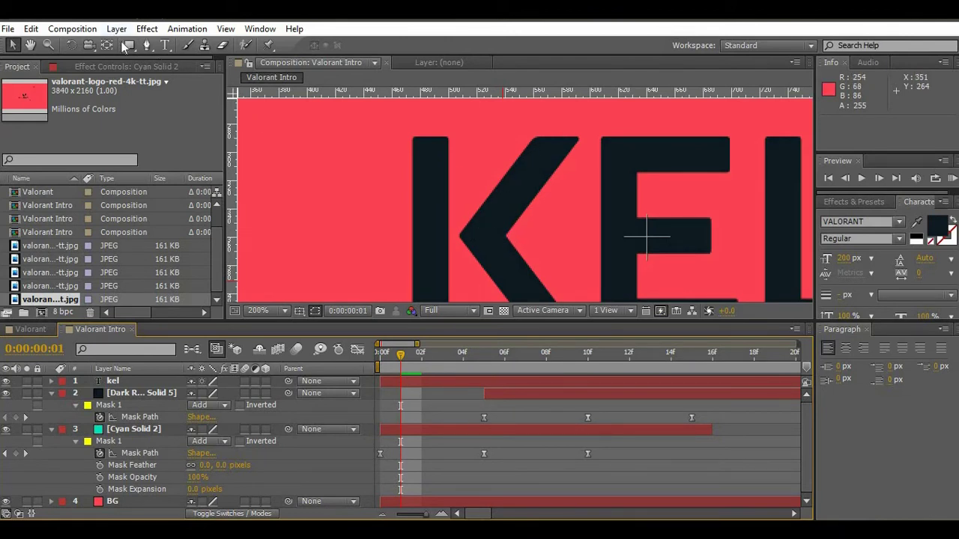
# - Collapse both bar layers and rename the cyan and dark bar layers to VERTICAL K
pyautogui.click(51, 393)
pyautogui.click(51, 404)
pyautogui.rightClick(132, 404)
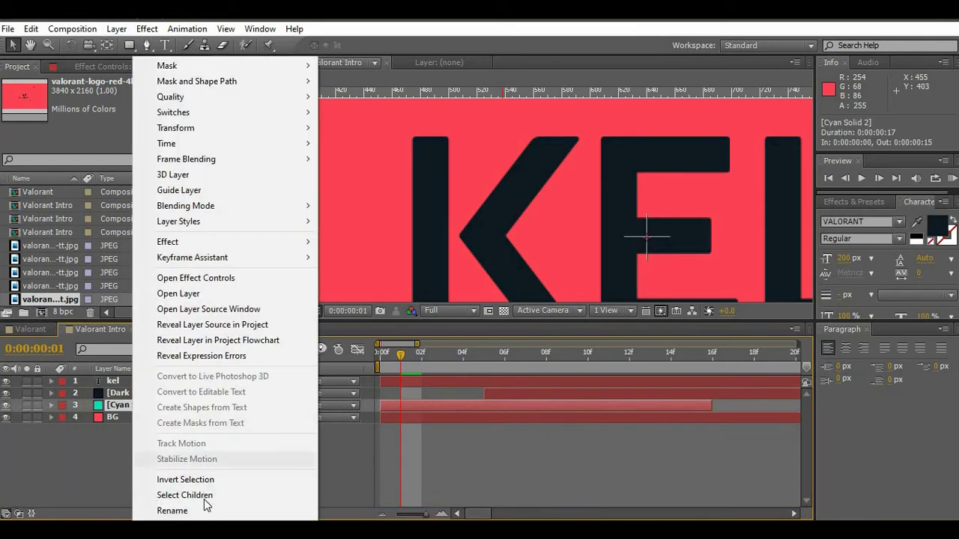
pyautogui.click(173, 510)
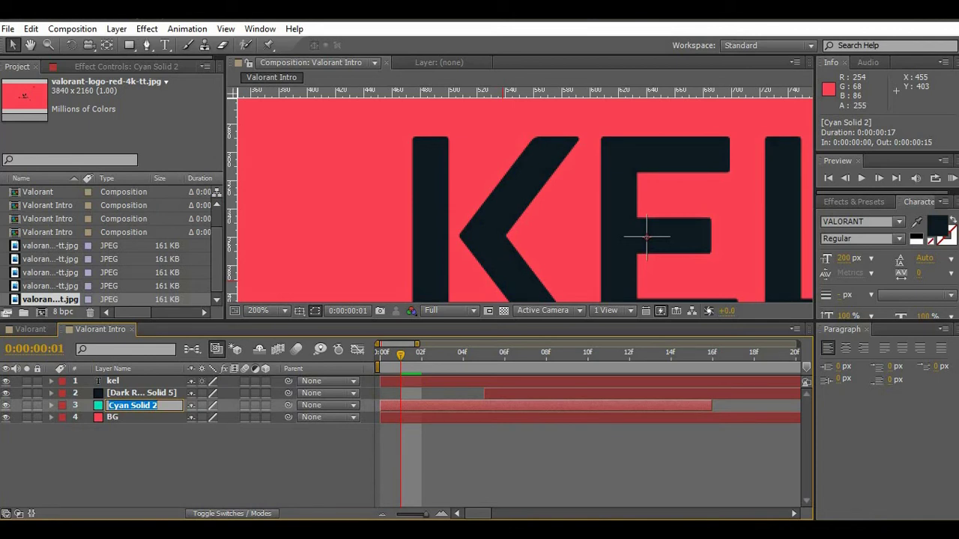
pyautogui.write('VEF')
pyautogui.rightClick(131, 393)
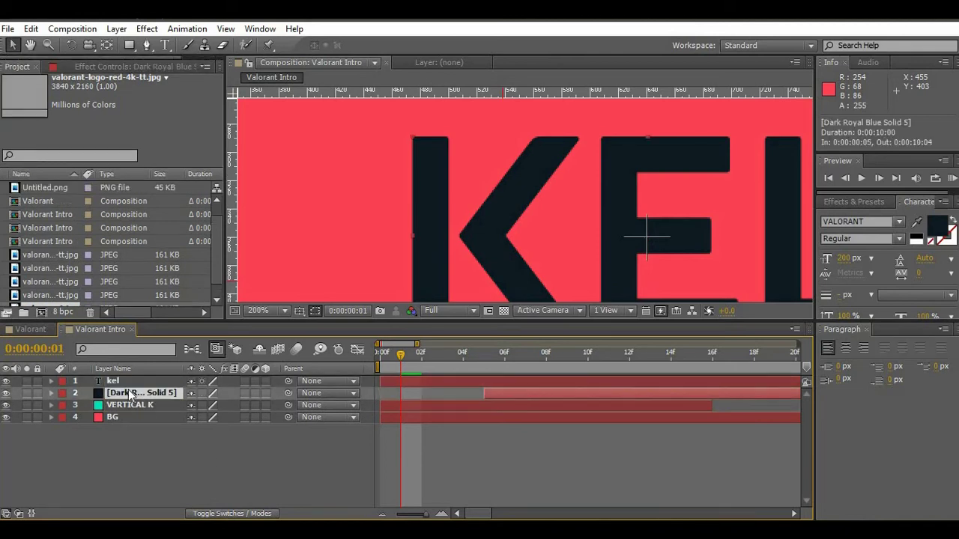
pyautogui.click(195, 511)
pyautogui.write('VERTICAL K')
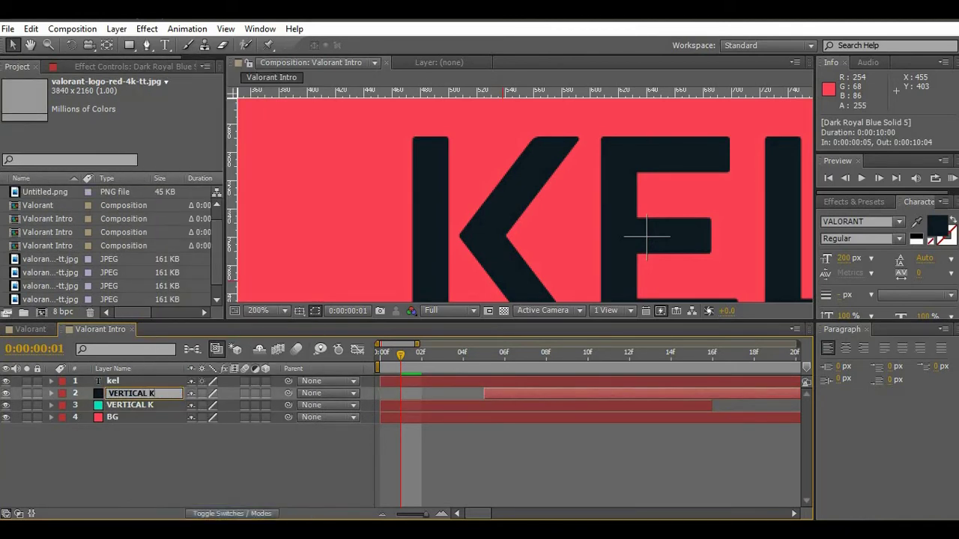
pyautogui.click(83, 440)
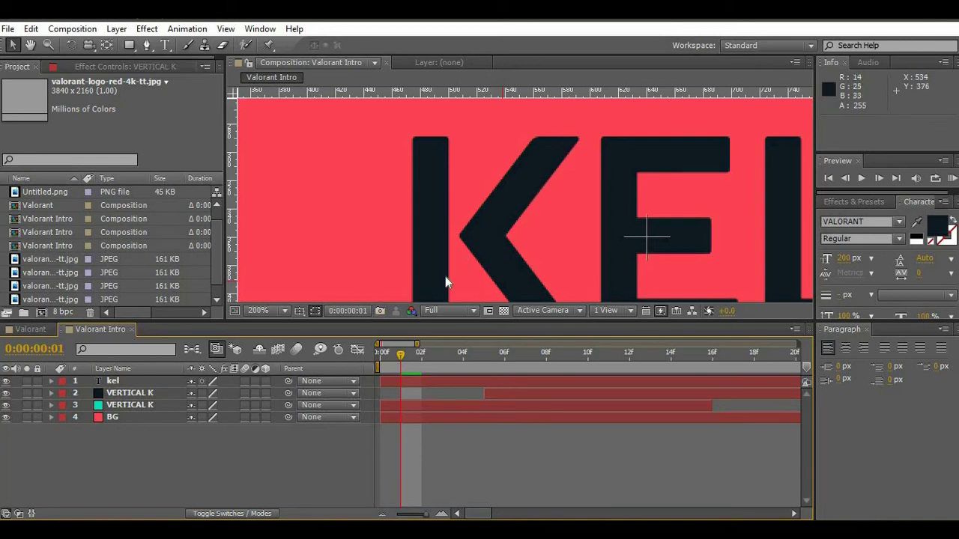
# - Create a new dark blue solid with Ctrl+Y, place it beneath kel, and hide it
pyautogui.hotkey('ctrl', 'y')
pyautogui.click(301, 376)
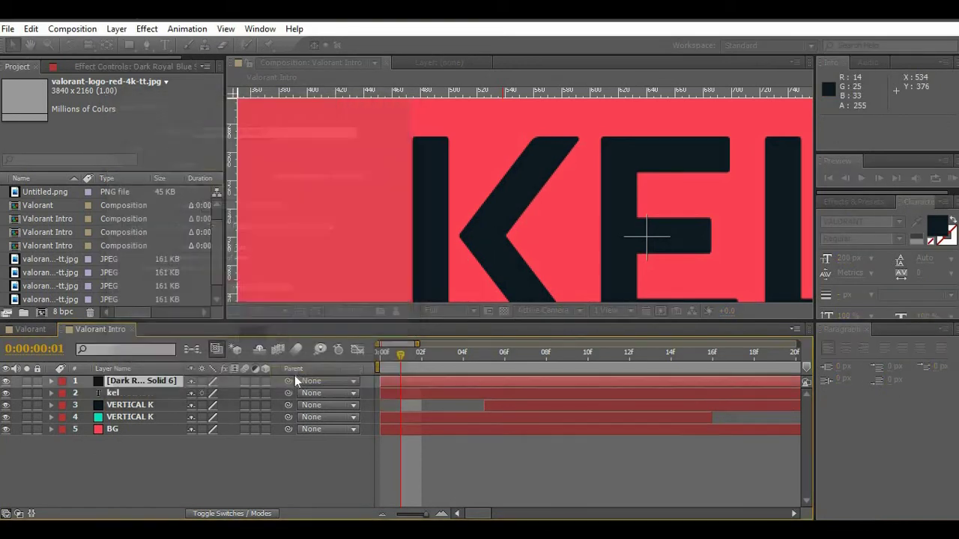
pyautogui.press('capslock')
pyautogui.press('capslock')
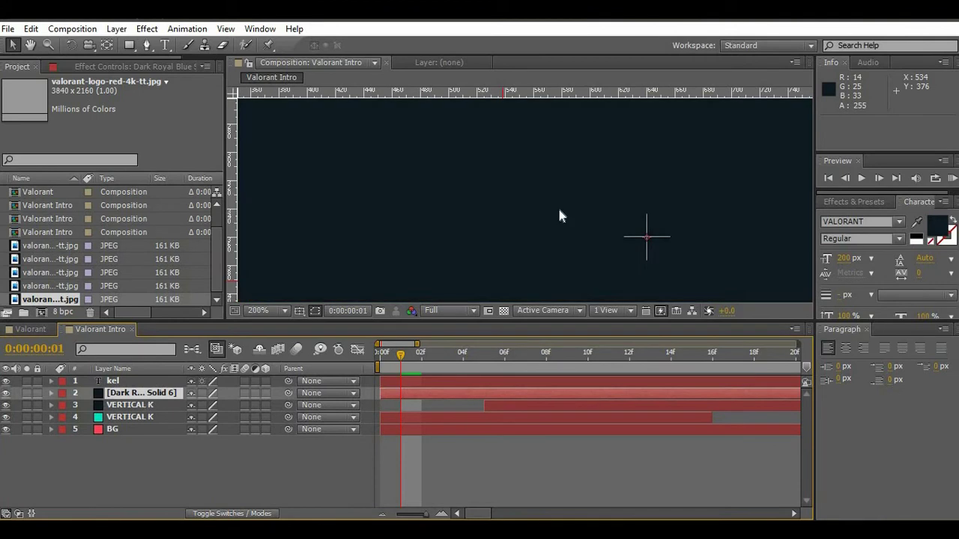
pyautogui.scroll(-4, 557, 205)
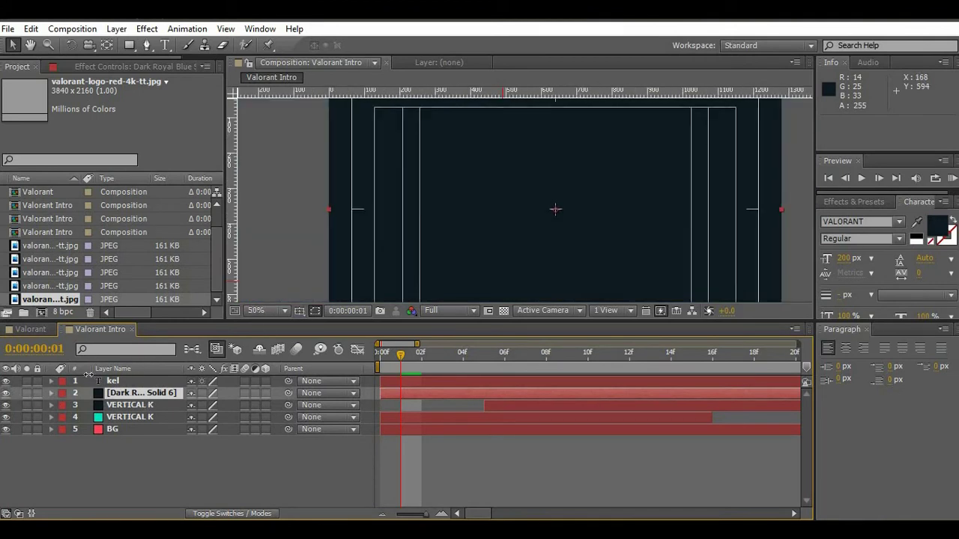
pyautogui.click(114, 381)
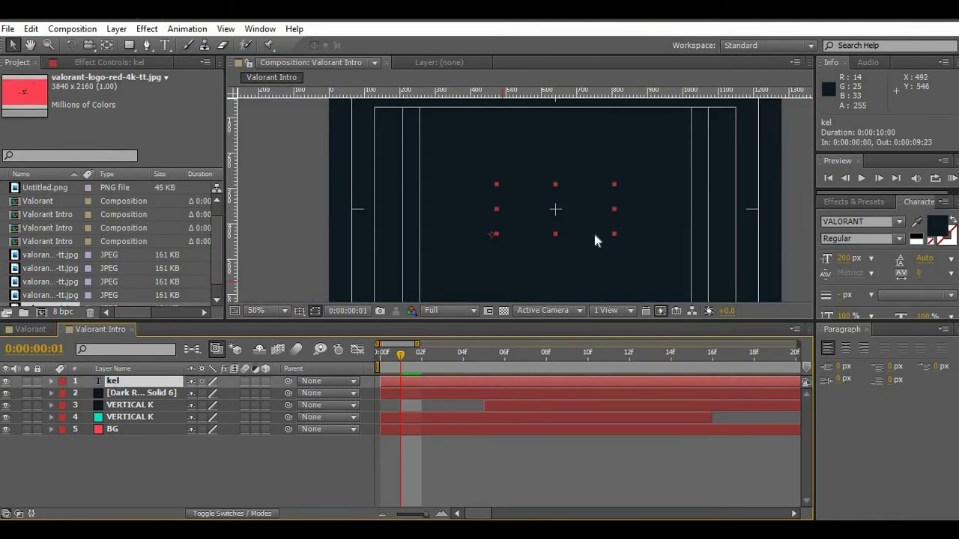
pyautogui.click(133, 394)
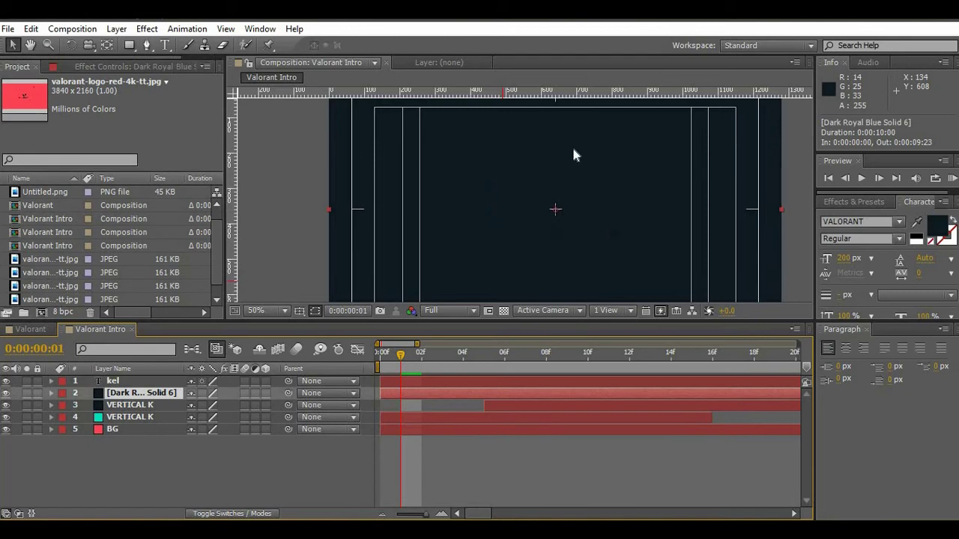
pyautogui.click(6, 393)
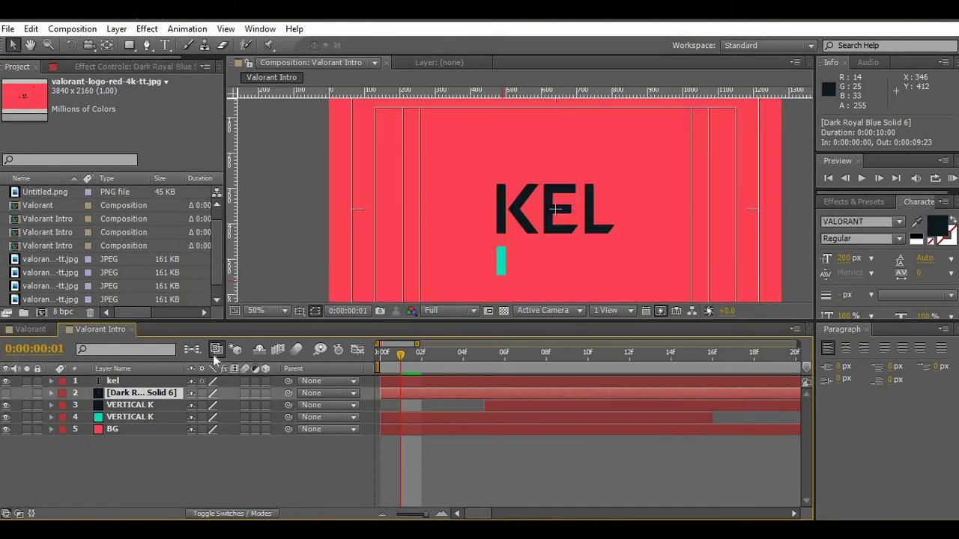
pyautogui.scroll(3, 551, 211)
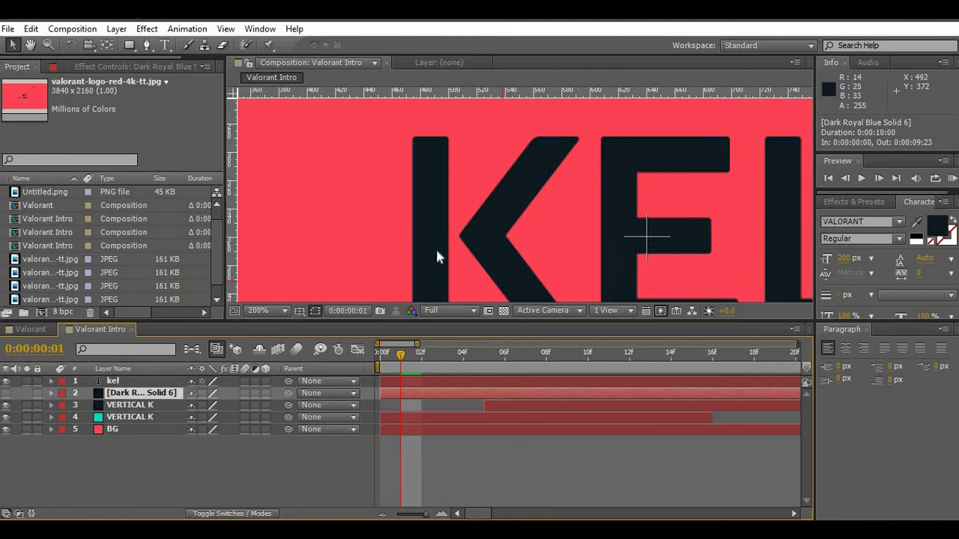
pyautogui.scroll(2, 435, 246)
# - With the Pen tool, place mask points at the K's notch and where the arm meets the stem
pyautogui.press('g')
pyautogui.scroll(2, 527, 177)
pyautogui.moveTo(526, 177); pyautogui.dragTo(442, 207)
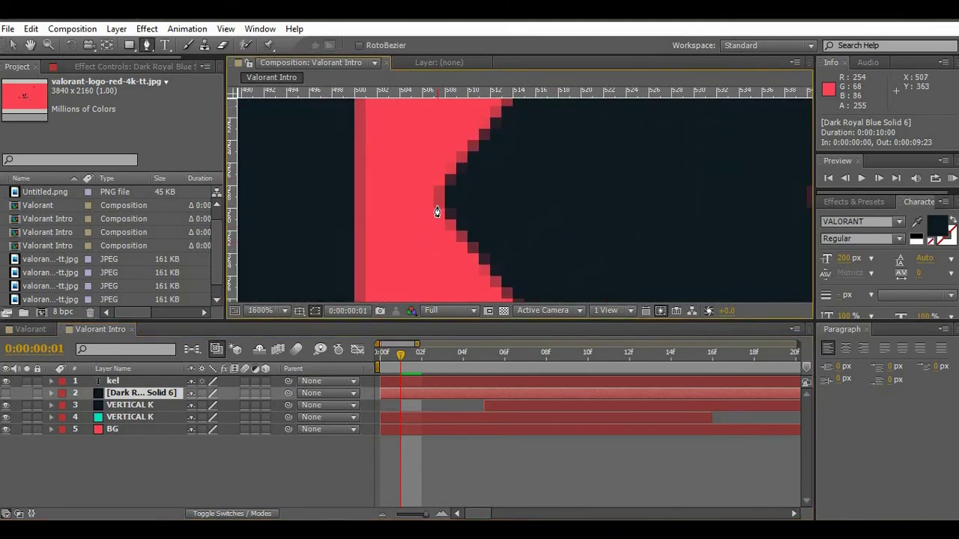
pyautogui.click(444, 203)
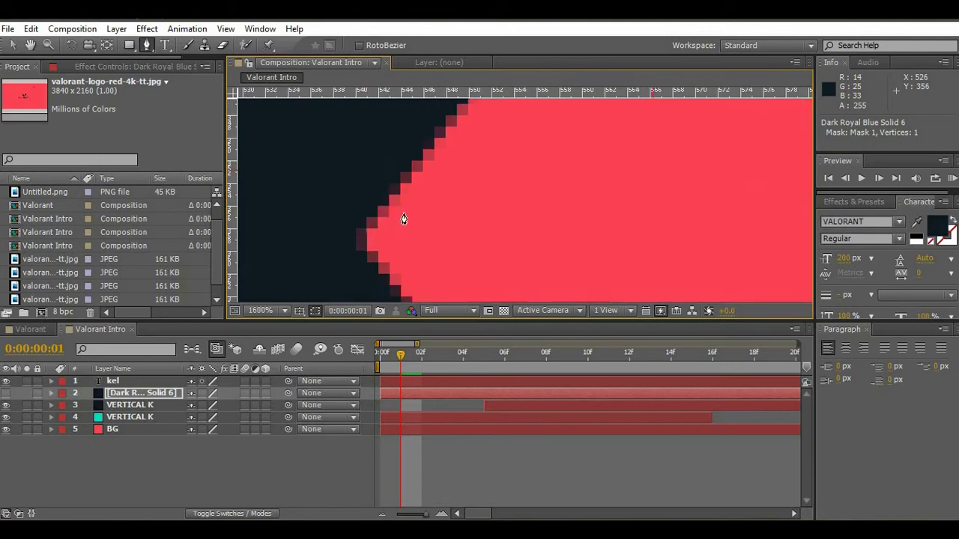
pyautogui.hscroll(4, 402, 216)
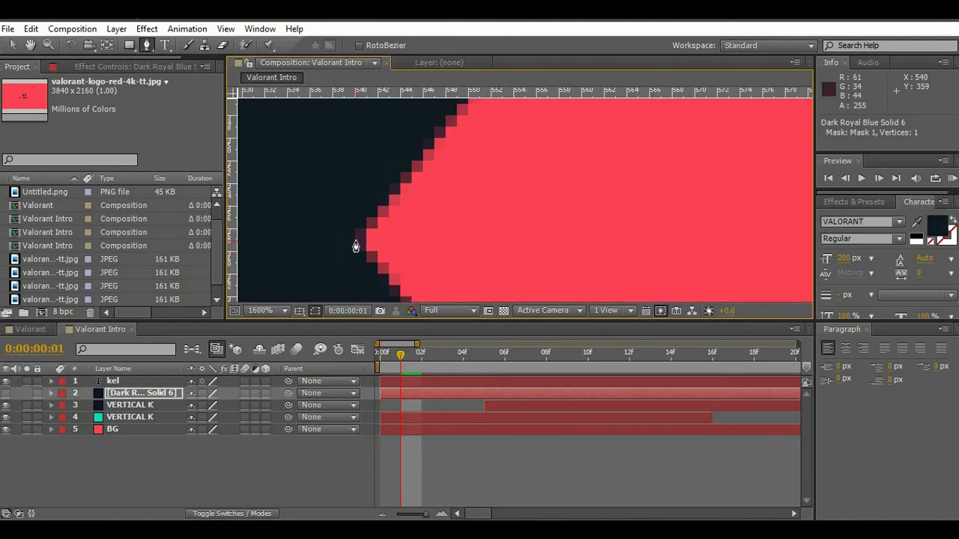
pyautogui.click(356, 247)
# - Add the arm's top-right and top-left corner points and close the mask around the K's upper arm
pyautogui.hscroll(4, 484, 235)
pyautogui.scroll(-2, 621, 178)
pyautogui.scroll(1, 513, 204)
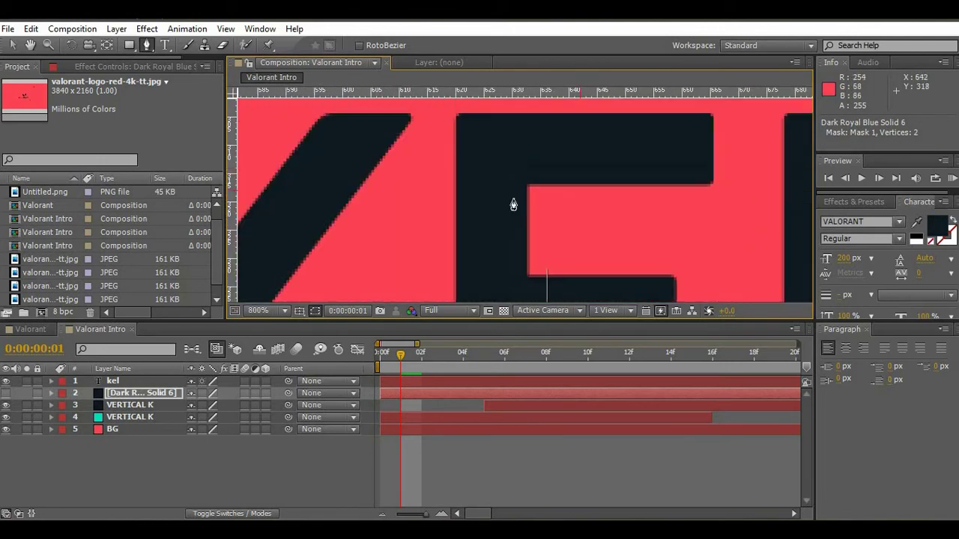
pyautogui.scroll(-5, 513, 205)
pyautogui.scroll(5, 495, 202)
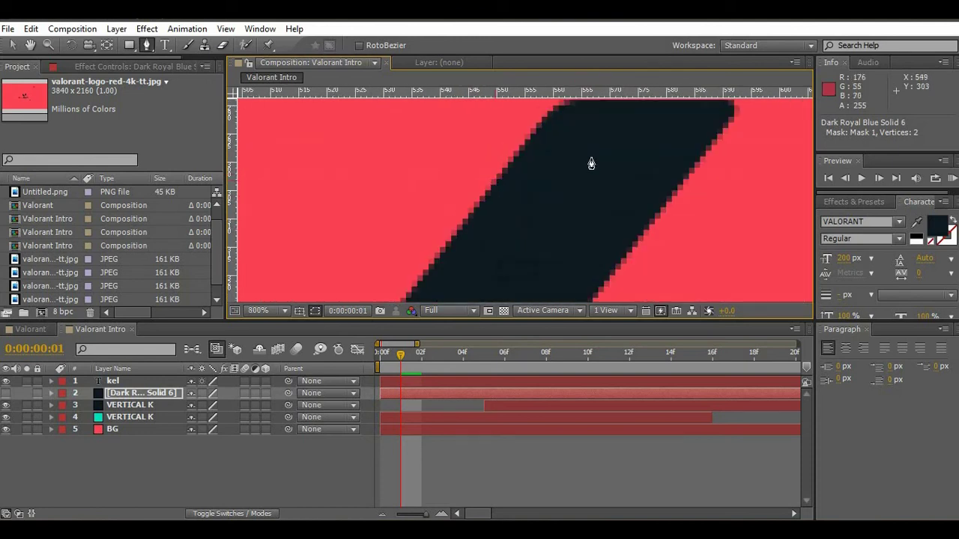
pyautogui.scroll(2, 562, 202)
pyautogui.hscroll(3, 537, 237)
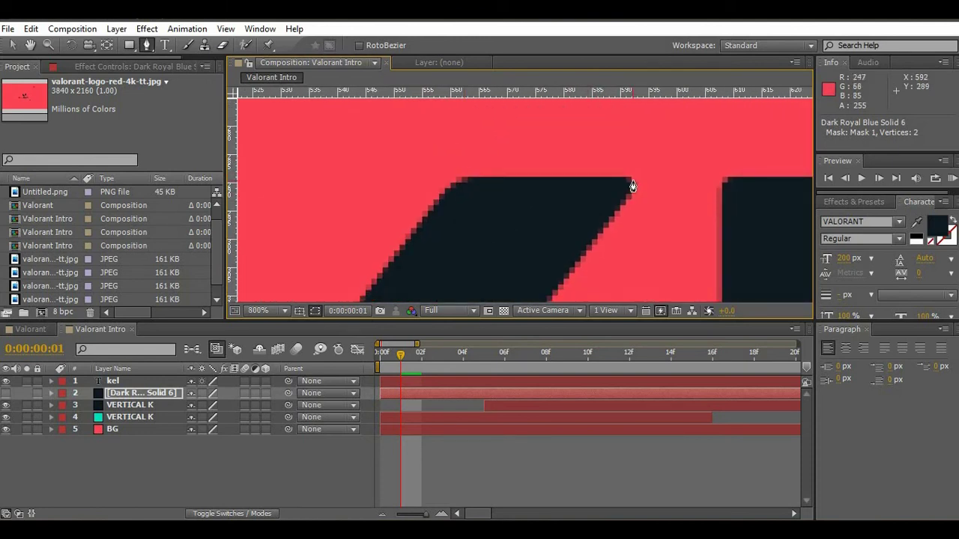
pyautogui.click(633, 181)
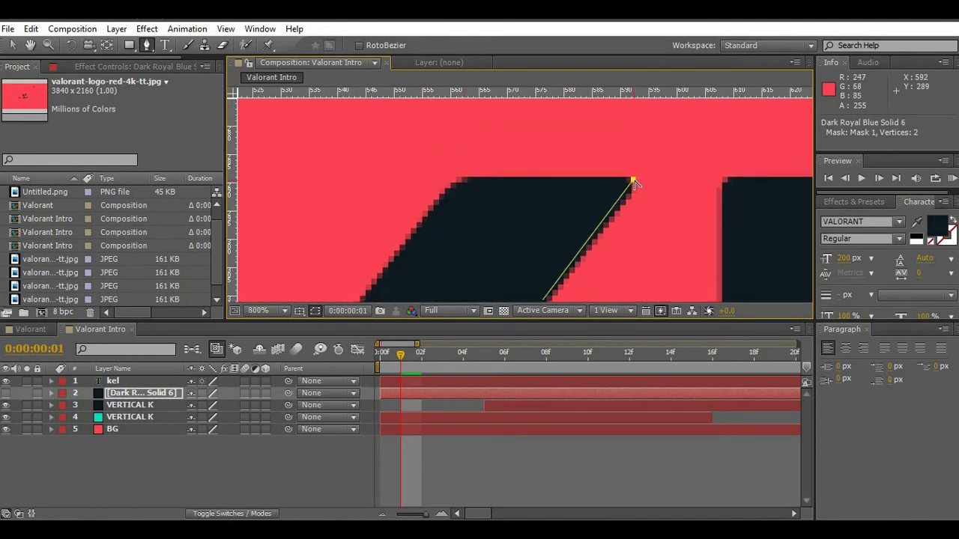
pyautogui.click(461, 180)
pyautogui.scroll(-4, 524, 225)
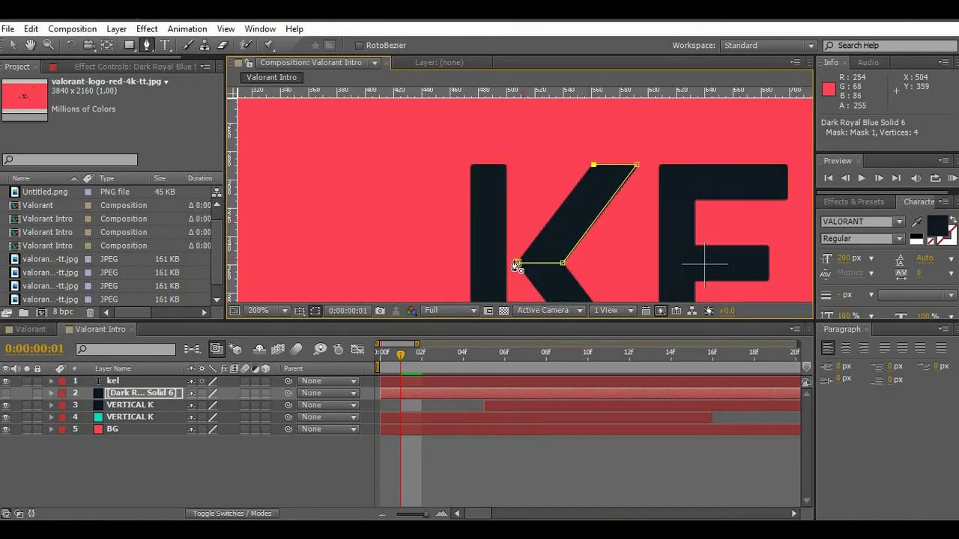
pyautogui.click(518, 262)
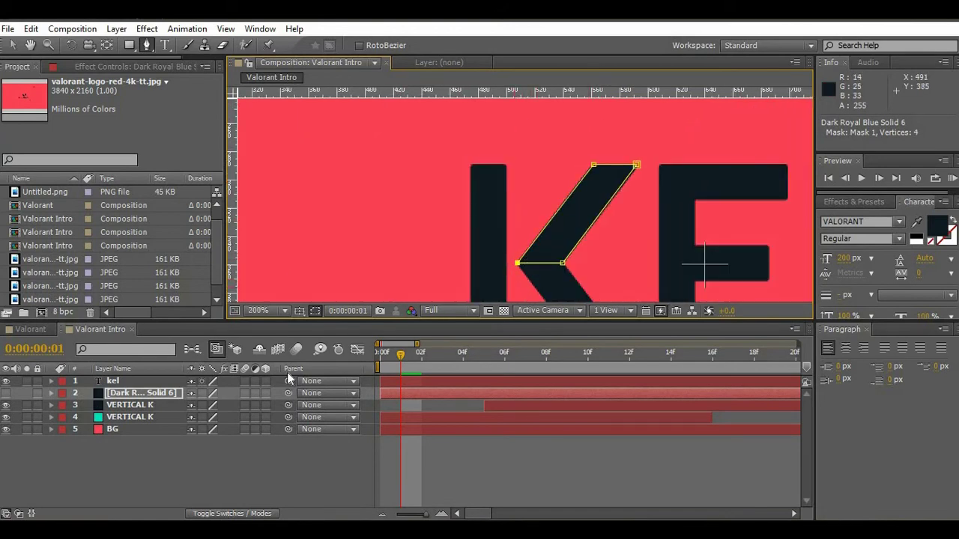
pyautogui.click(143, 392)
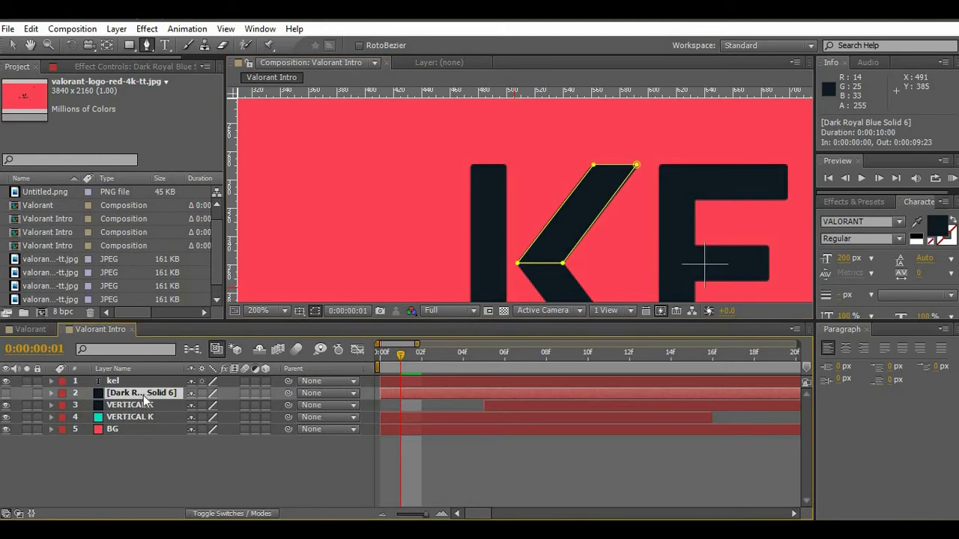
# - Set a Mask Path keyframe on the dark solid and move it to frame 10
pyautogui.press('m')
pyautogui.press('m')
pyautogui.click(98, 417)
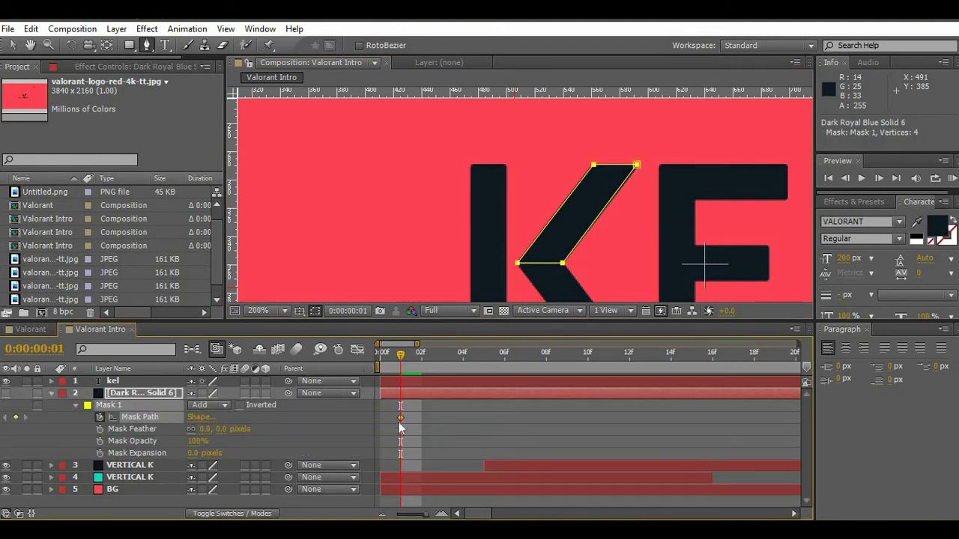
pyautogui.moveTo(401, 416); pyautogui.dragTo(587, 416)
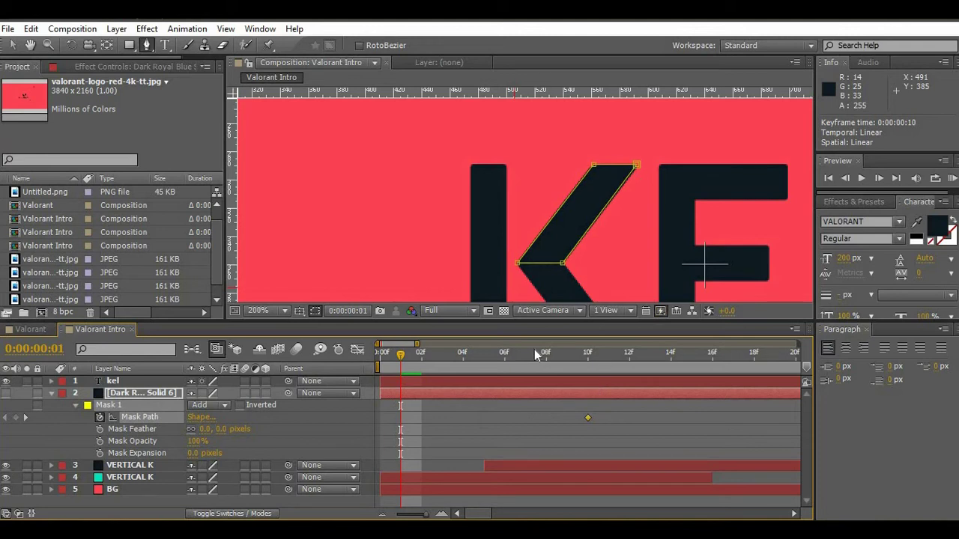
pyautogui.click(483, 356)
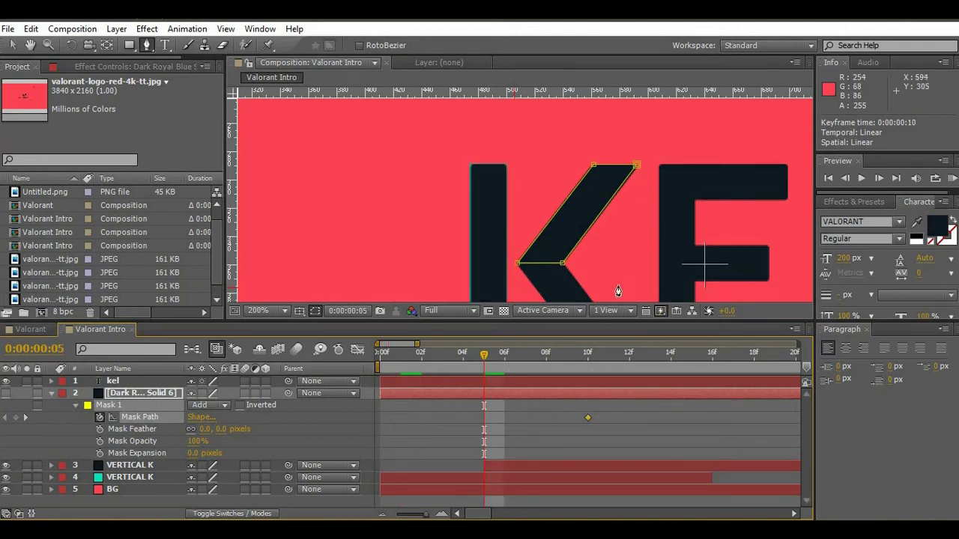
# - Switch back to the Selection tool, return to frame 0, and rewind the reference video
pyautogui.press(',')
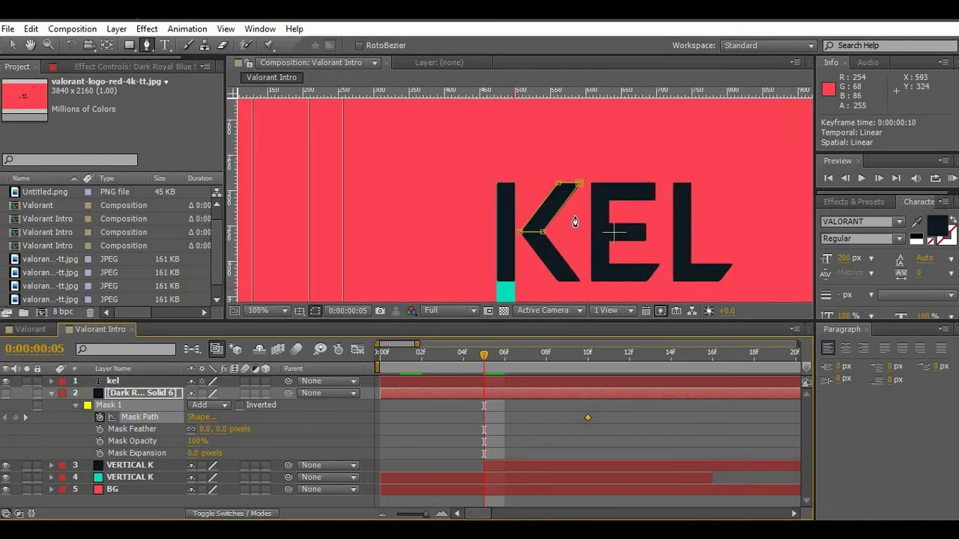
pyautogui.press(',')
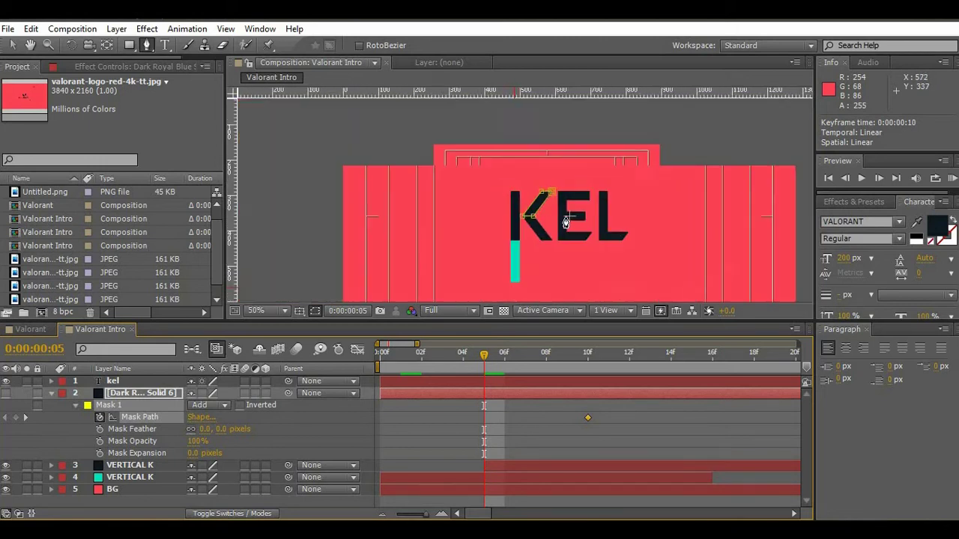
pyautogui.press('.')
pyautogui.press('v')
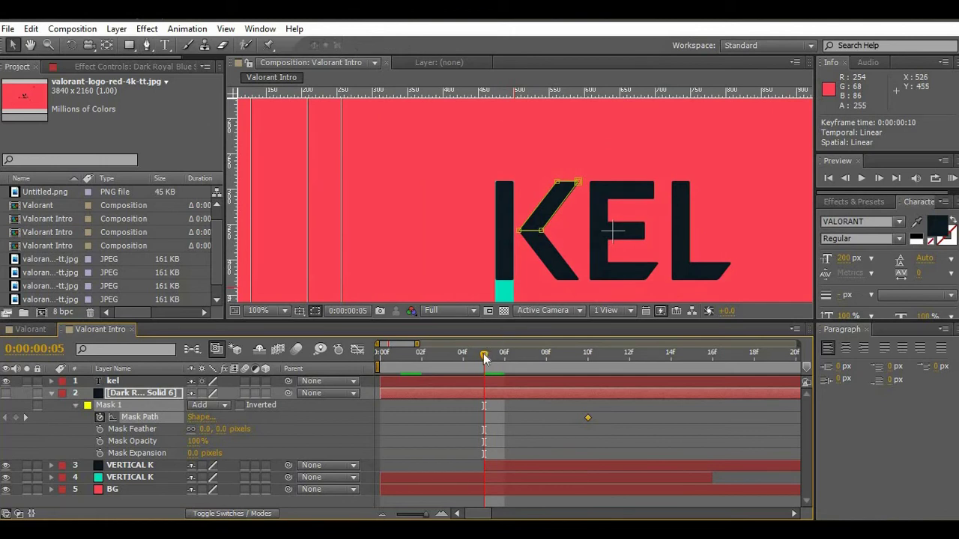
pyautogui.moveTo(484, 351); pyautogui.dragTo(380, 351)
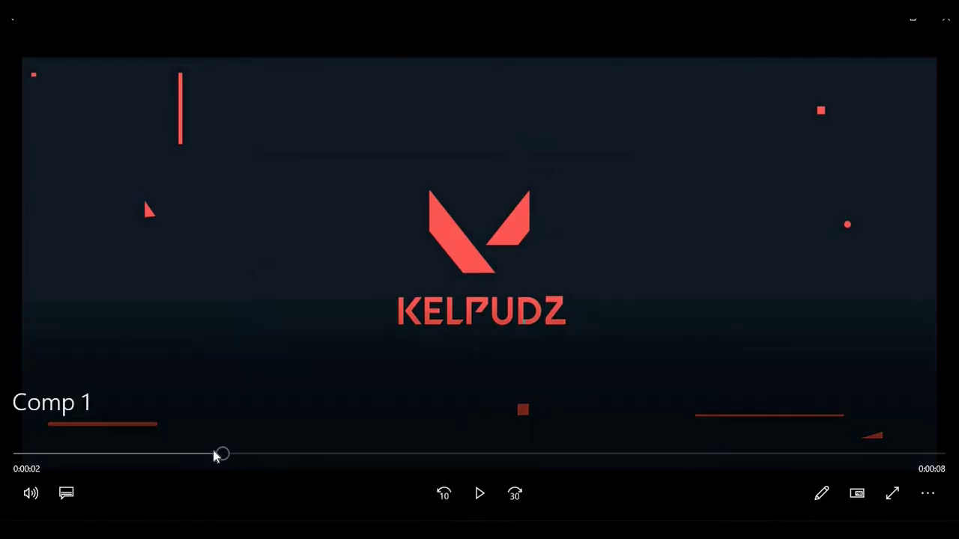
pyautogui.moveTo(221, 454); pyautogui.dragTo(185, 459)
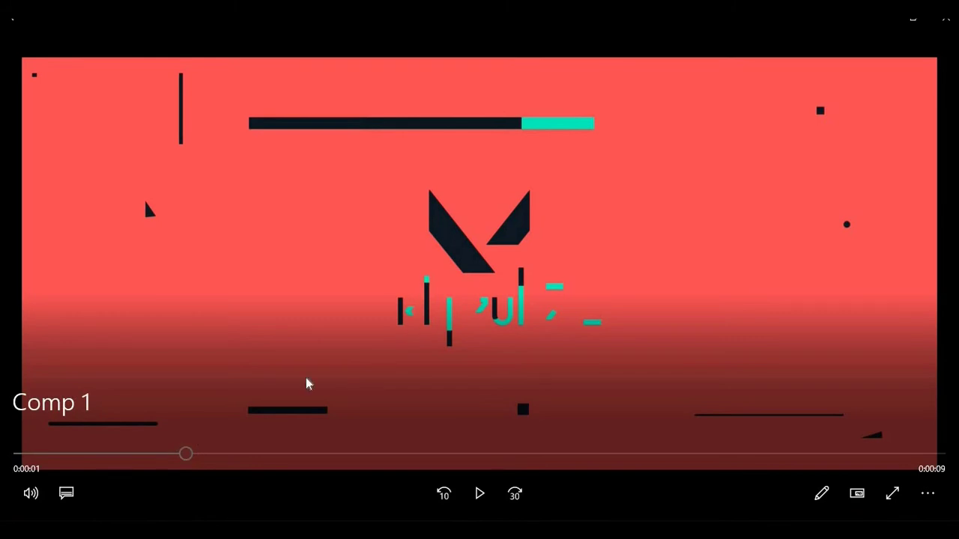
# - Scrub the reference intro around its first second to compare the logo lines drawing in
pyautogui.moveTo(198, 454); pyautogui.dragTo(161, 454)
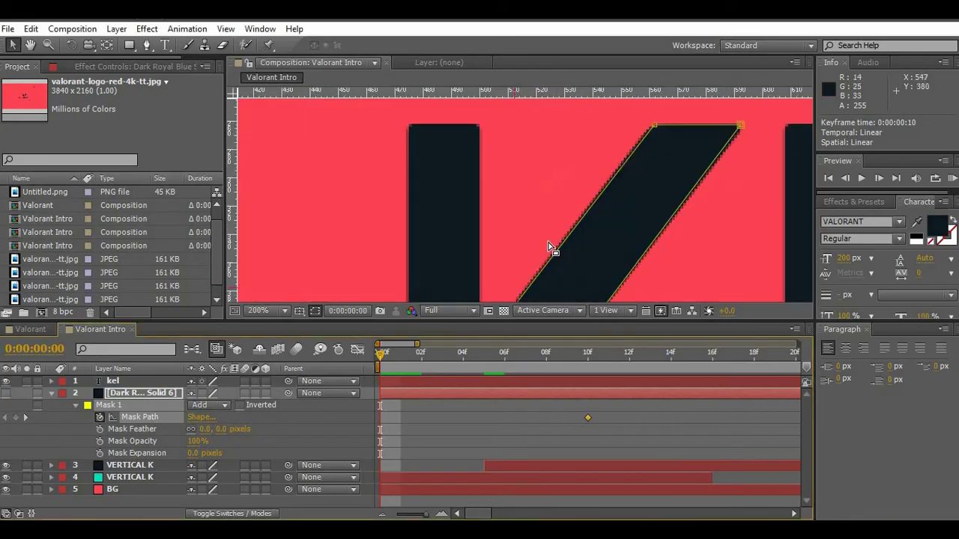
pyautogui.scroll(1, 549, 247)
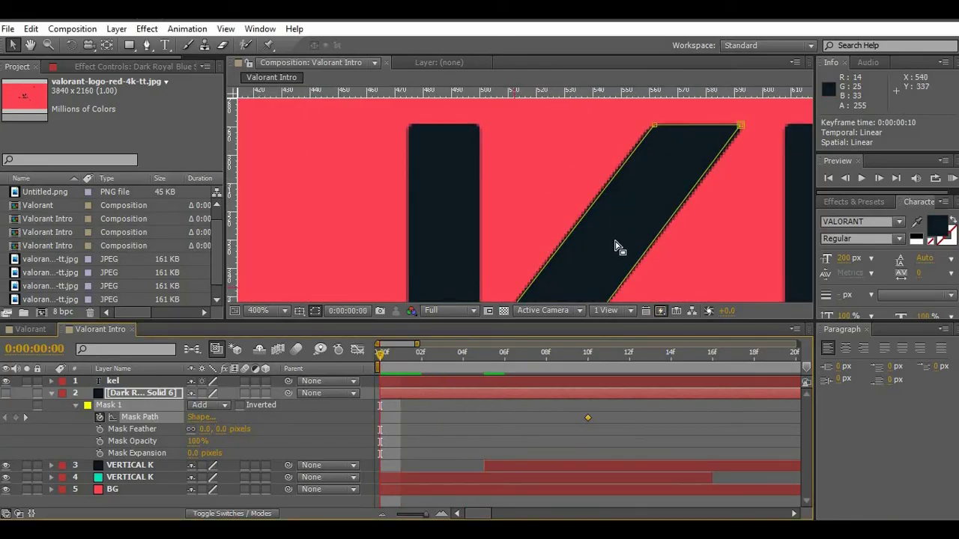
# - Collapse the mask's top edge onto its bottom edge at frame 0 and hide the kel text layer
pyautogui.press(',')
pyautogui.click(631, 164)
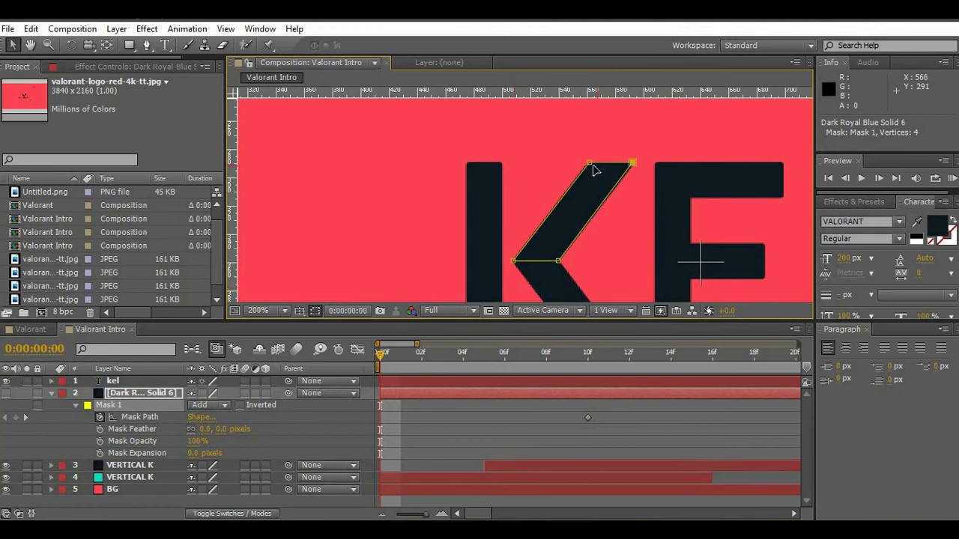
pyautogui.moveTo(613, 192); pyautogui.dragTo(562, 263)
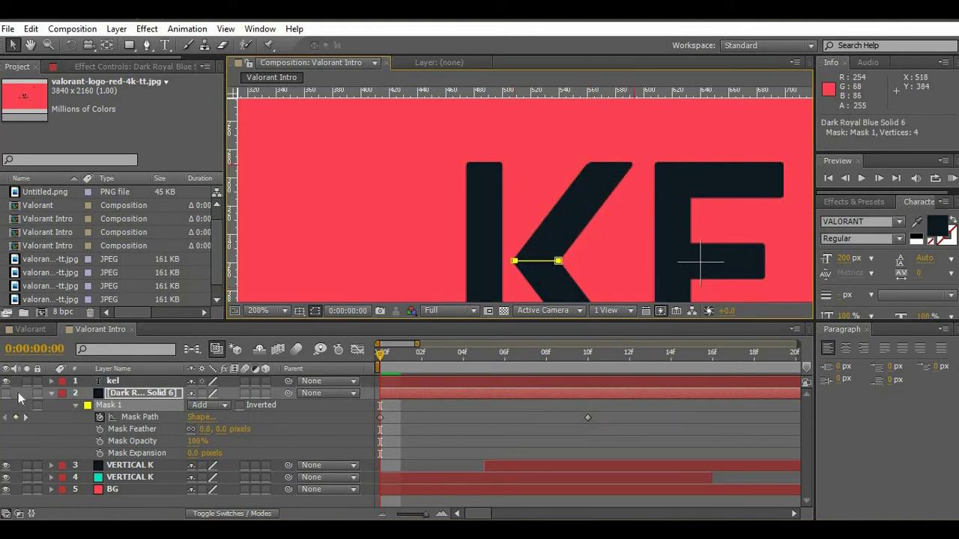
pyautogui.click(6, 382)
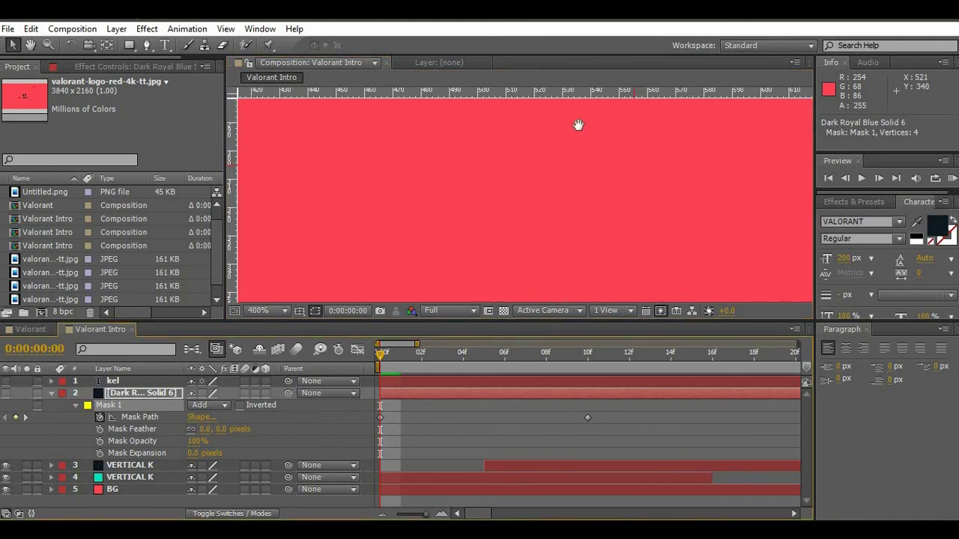
pyautogui.press('.')
# - Show the dark solid, preview the growing parallelogram mask, and select both Mask Path keyframes
pyautogui.scroll(1, 612, 166)
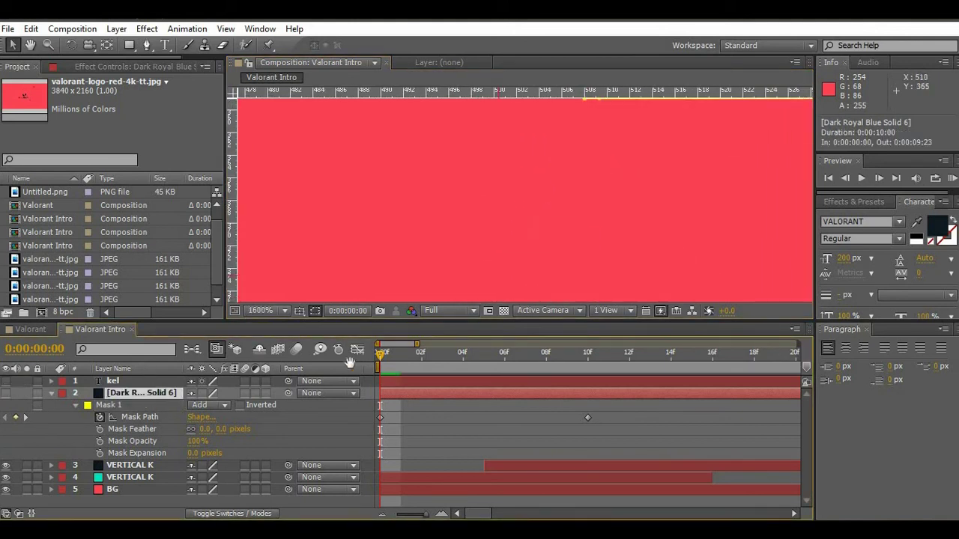
pyautogui.scroll(1, 513, 222)
pyautogui.scroll(-2, 512, 222)
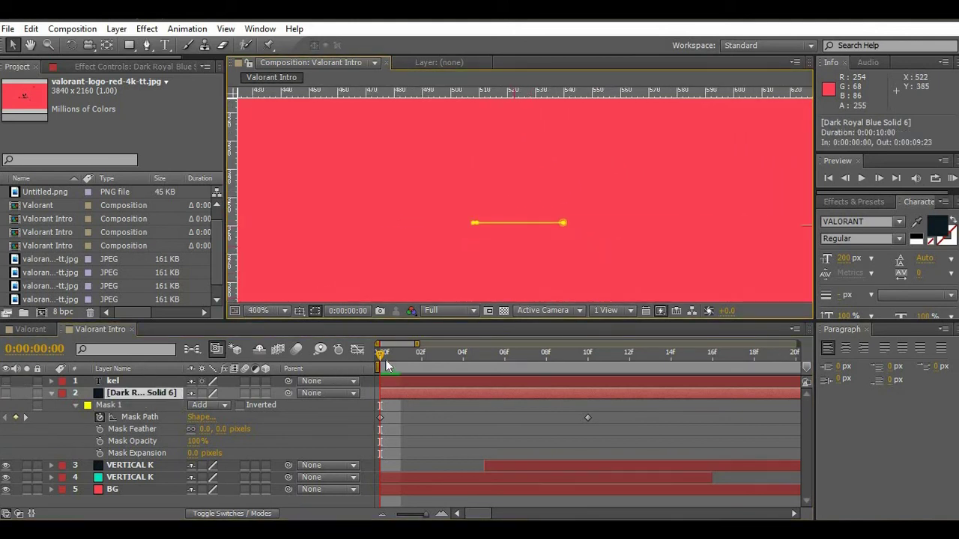
pyautogui.moveTo(387, 365); pyautogui.dragTo(526, 367)
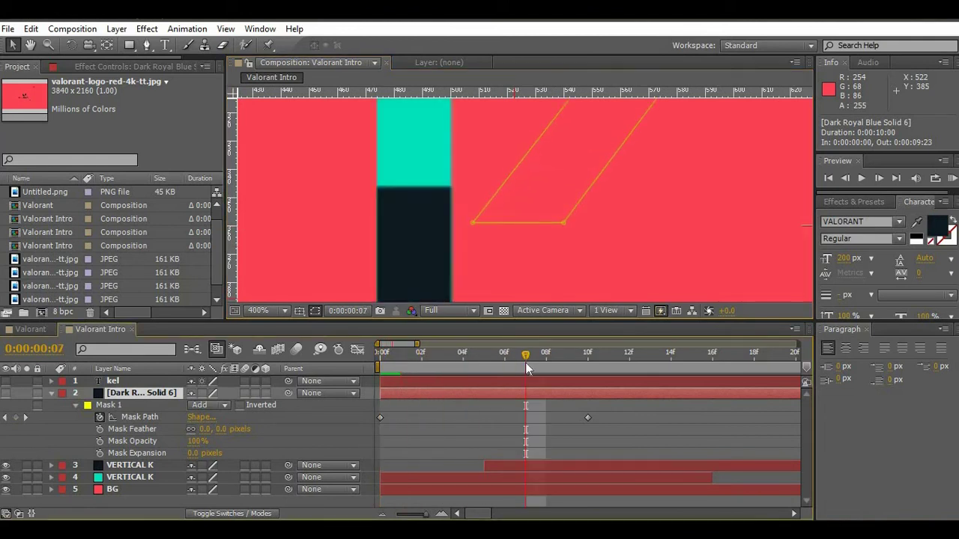
pyautogui.click(5, 393)
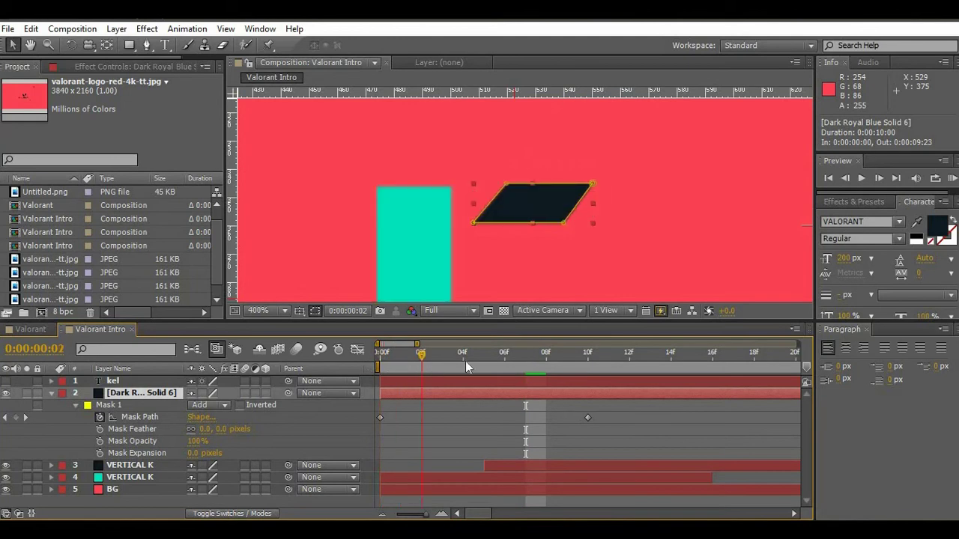
pyautogui.moveTo(399, 367); pyautogui.dragTo(442, 363)
pyautogui.press('Home')
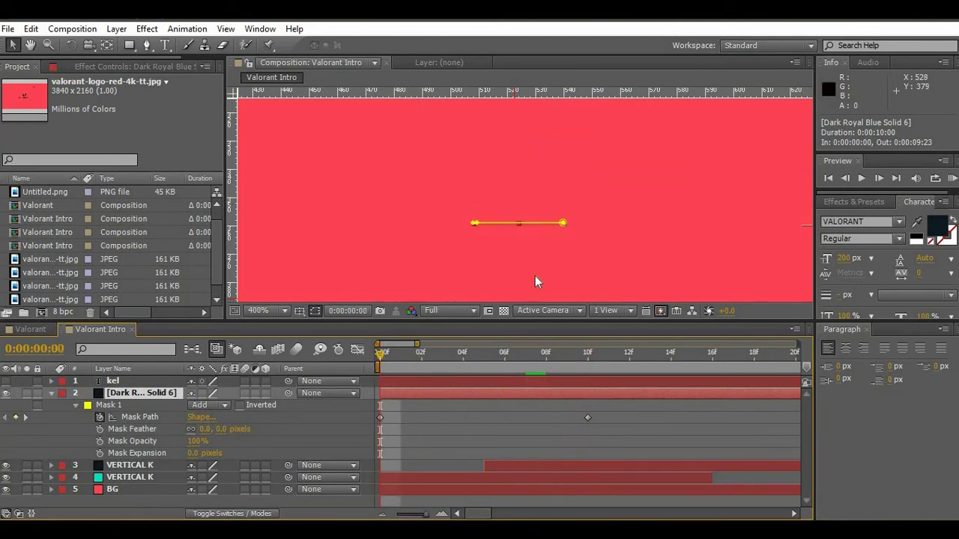
pyautogui.press(',')
pyautogui.press(',')
pyautogui.press(',')
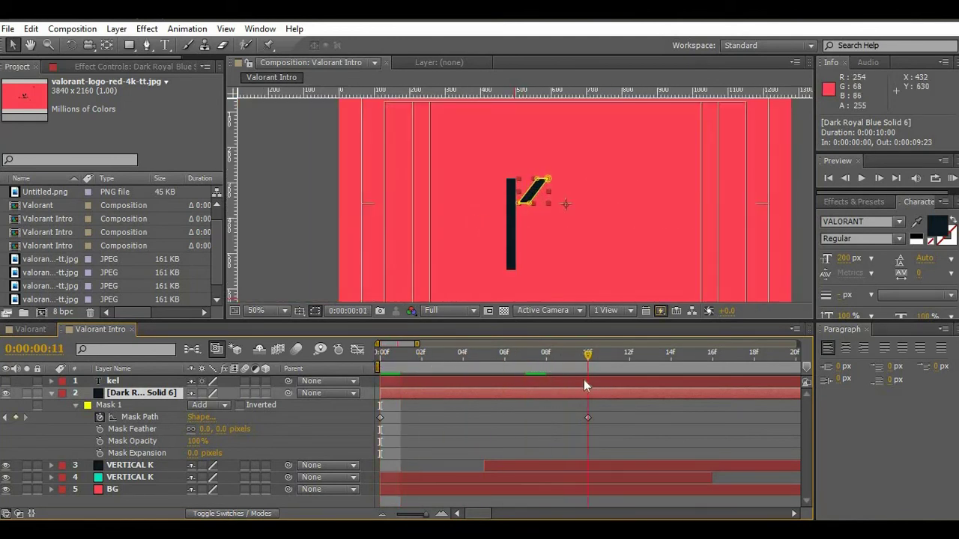
pyautogui.moveTo(409, 357); pyautogui.dragTo(378, 389)
pyautogui.moveTo(620, 409); pyautogui.dragTo(378, 441)
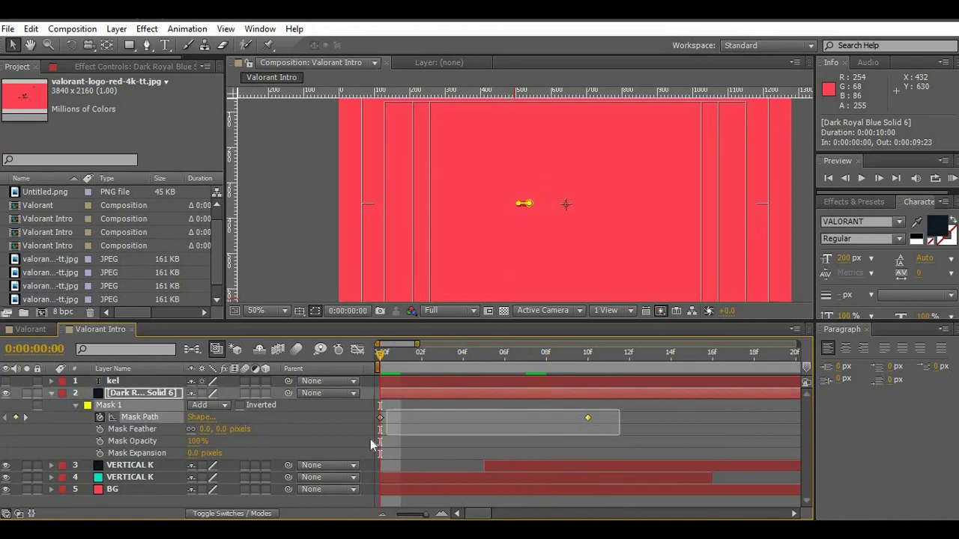
# - In the Graph Editor, pull the first Mask Path keyframe's influence to a sharp early peak, then preview
pyautogui.click(358, 351)
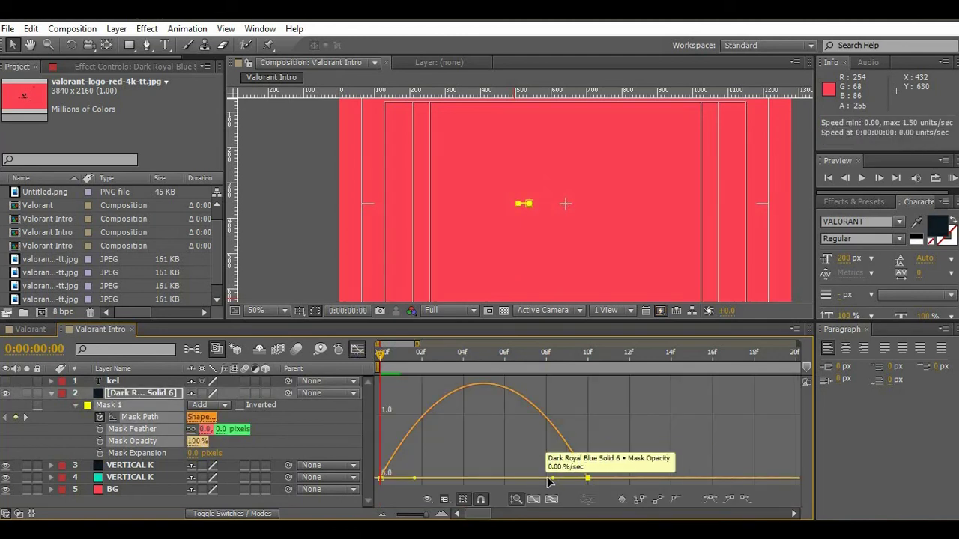
pyautogui.moveTo(414, 478); pyautogui.dragTo(404, 427)
pyautogui.click(357, 352)
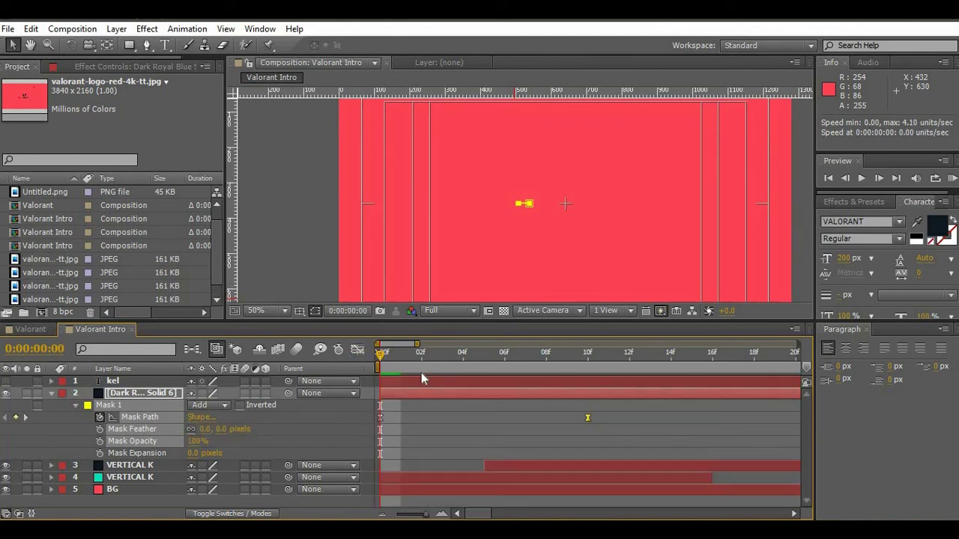
pyautogui.moveTo(383, 363); pyautogui.dragTo(400, 367)
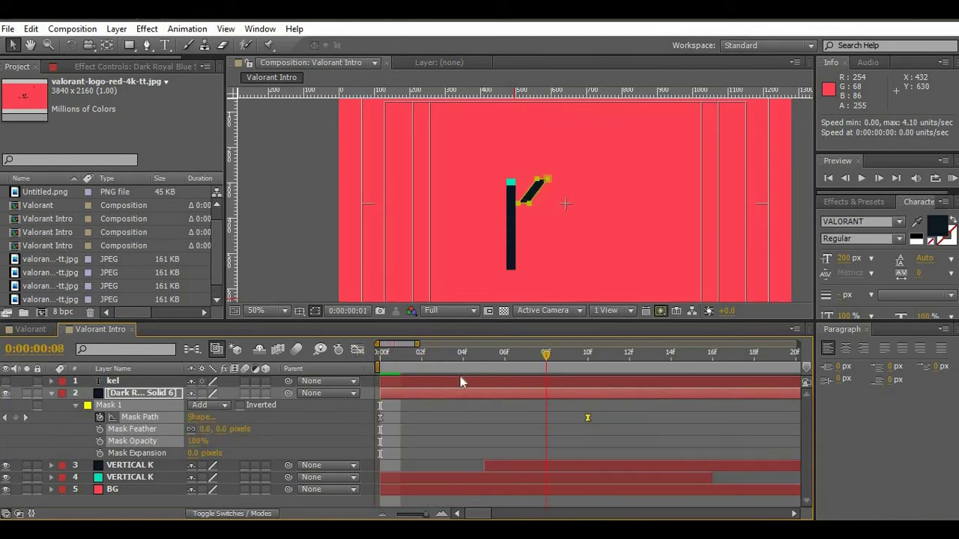
pyautogui.press('space')
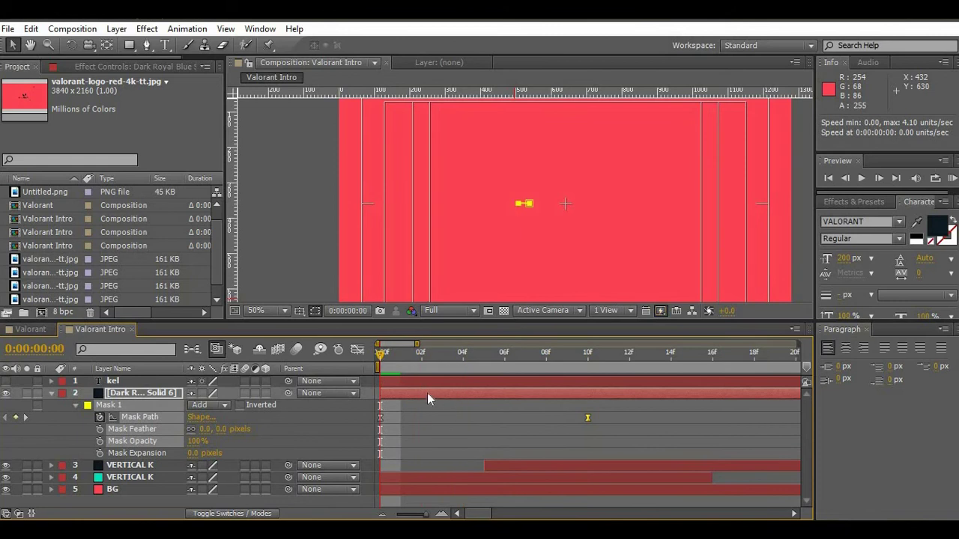
pyautogui.click(427, 392)
# - Duplicate the parallelogram solid and recolour the copy cyan using the eyedropper on the teal bar
pyautogui.hotkey('ctrl', 'd')
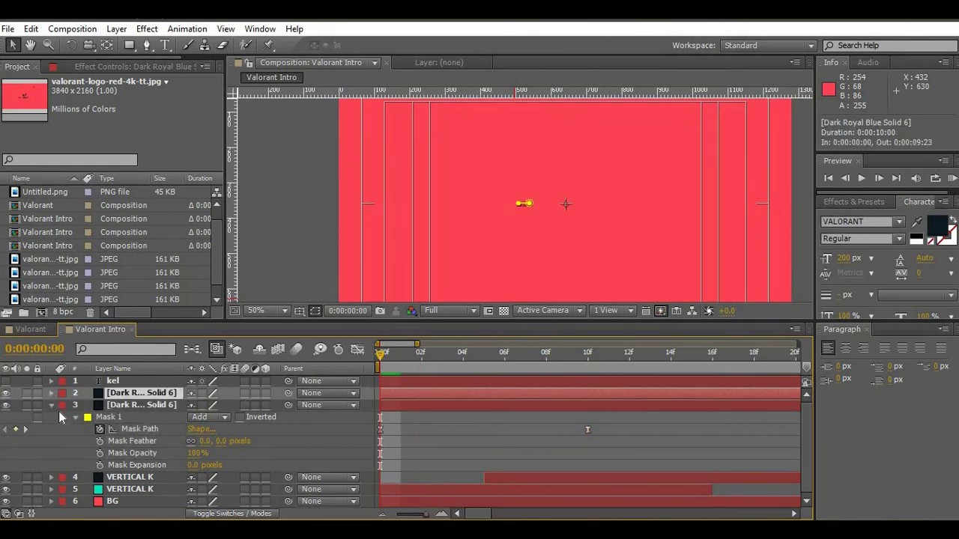
pyautogui.click(114, 405)
pyautogui.hotkey('ctrl', 'shift', 'y')
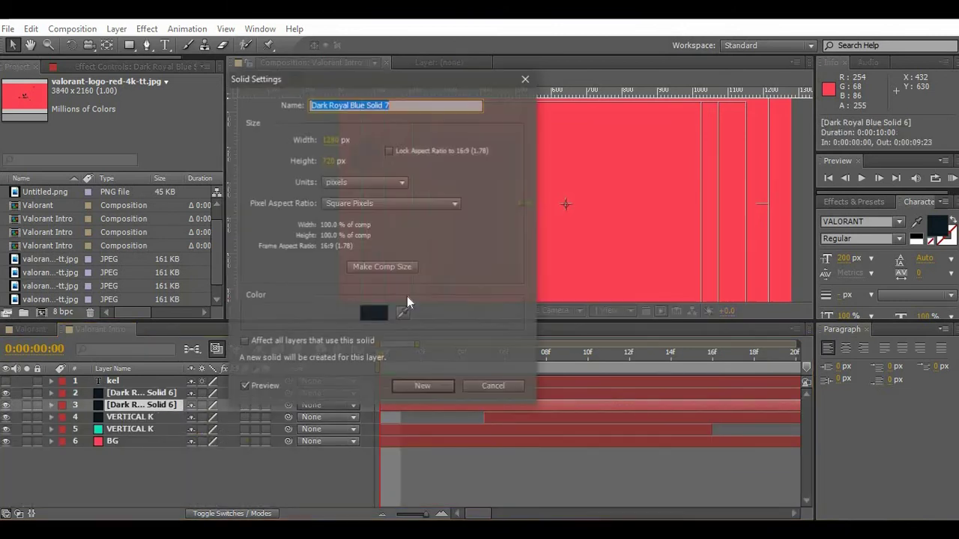
pyautogui.click(404, 311)
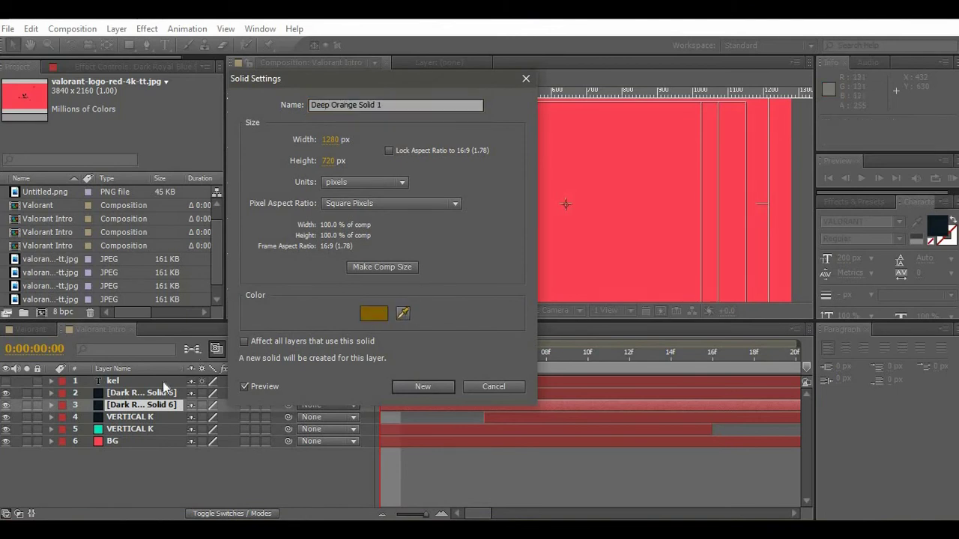
pyautogui.click(101, 431)
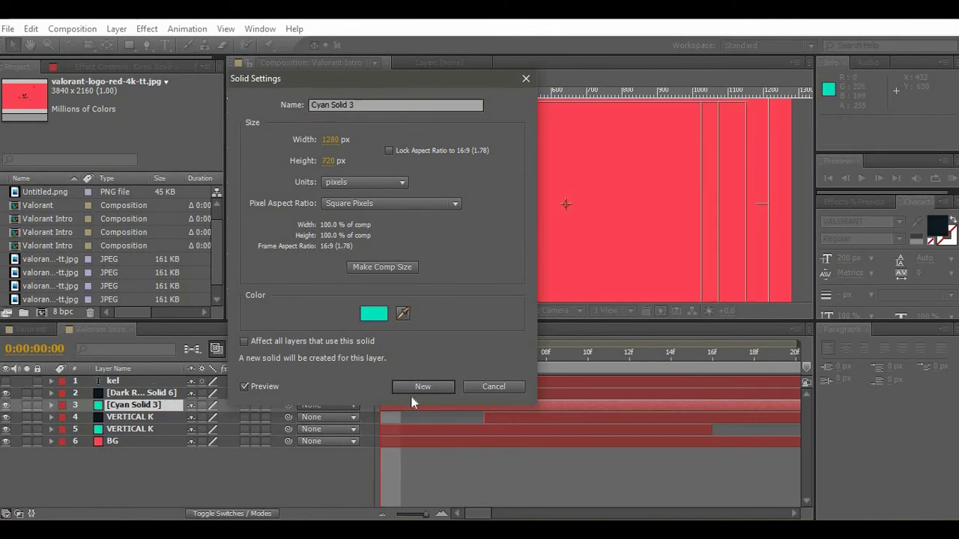
pyautogui.click(414, 390)
# - Delay the dark parallelogram layer to start at frame 5 and preview the animation
pyautogui.press('m')
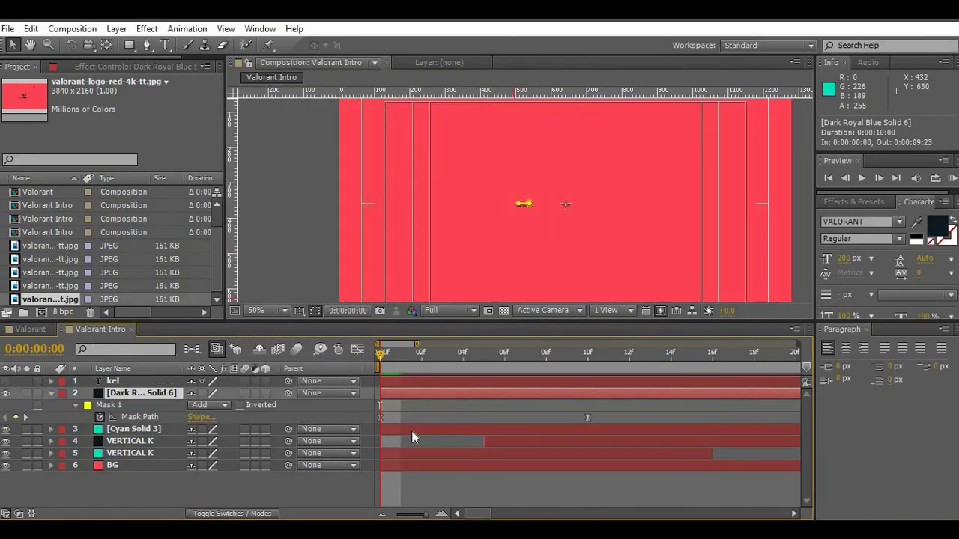
pyautogui.click(411, 432)
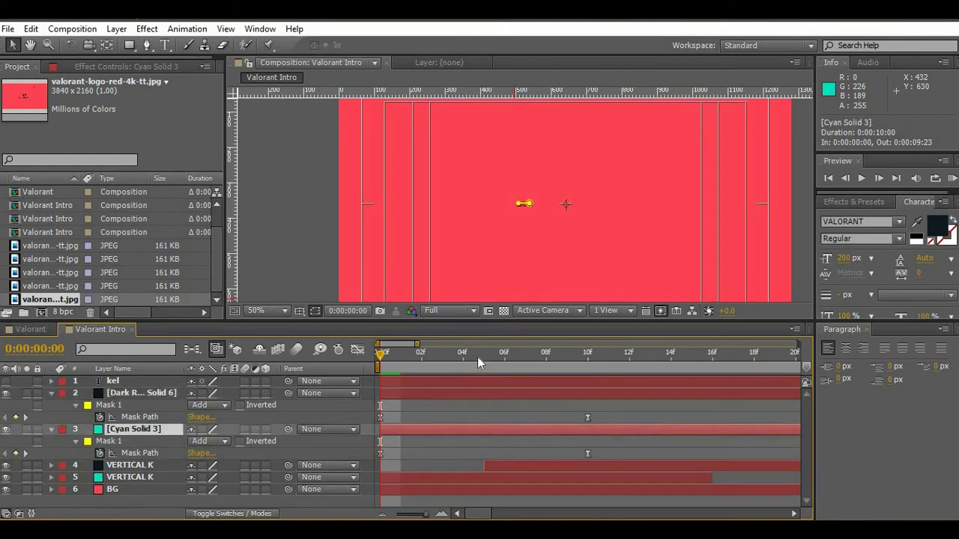
pyautogui.click(484, 356)
pyautogui.click(419, 395)
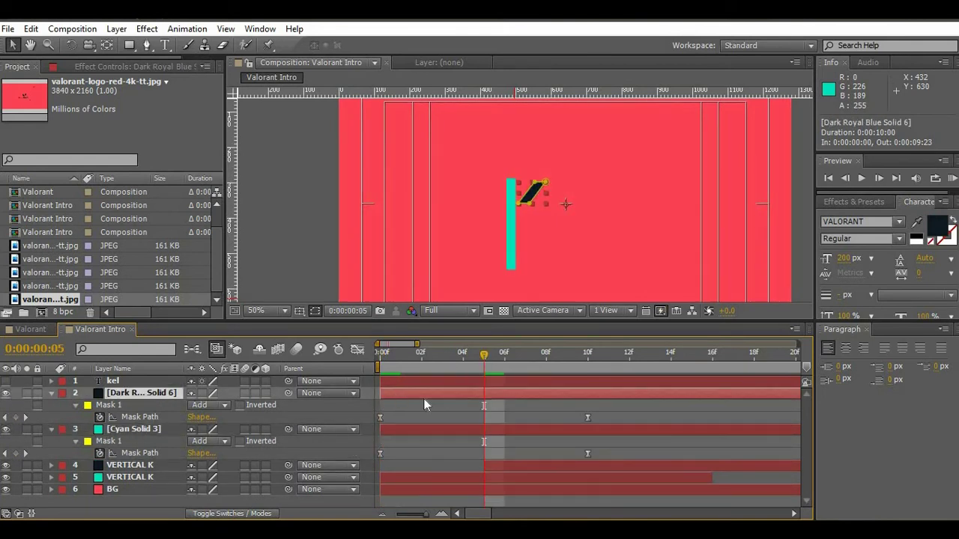
pyautogui.moveTo(423, 399); pyautogui.dragTo(497, 401)
pyautogui.press('Home')
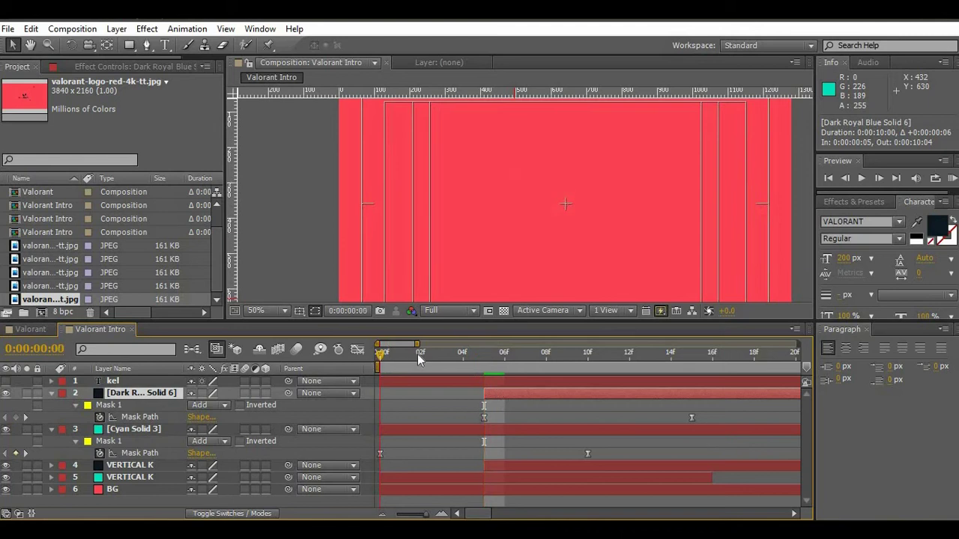
pyautogui.press('space')
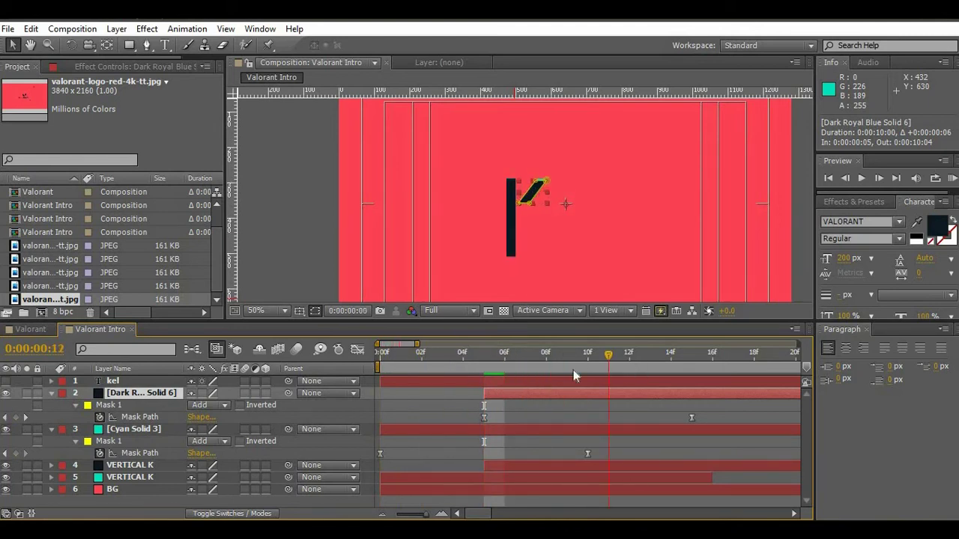
pyautogui.press('space')
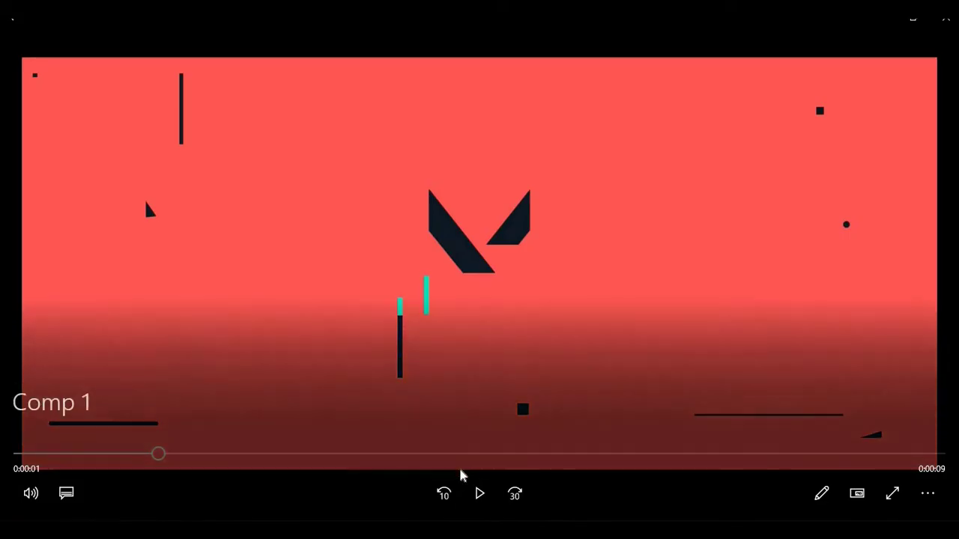
# - Advance the reference intro to about two seconds, where the channel name forms under the V logo
pyautogui.moveTo(165, 463); pyautogui.dragTo(208, 465)
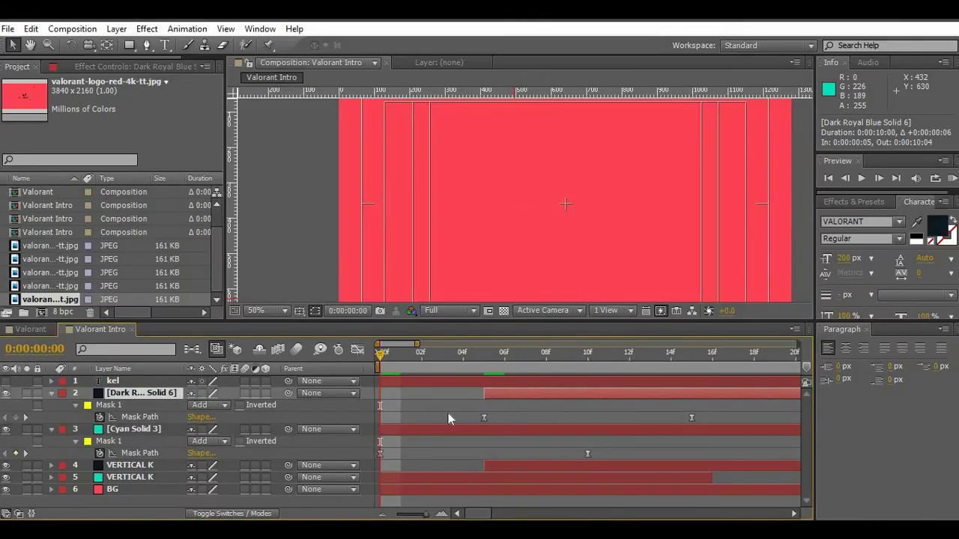
# - Shift the cyan and dark parallelogram layers about four frames later, to frames 4 and 9
pyautogui.keyDown('shift'); pyautogui.click(420, 429); pyautogui.keyUp('shift')
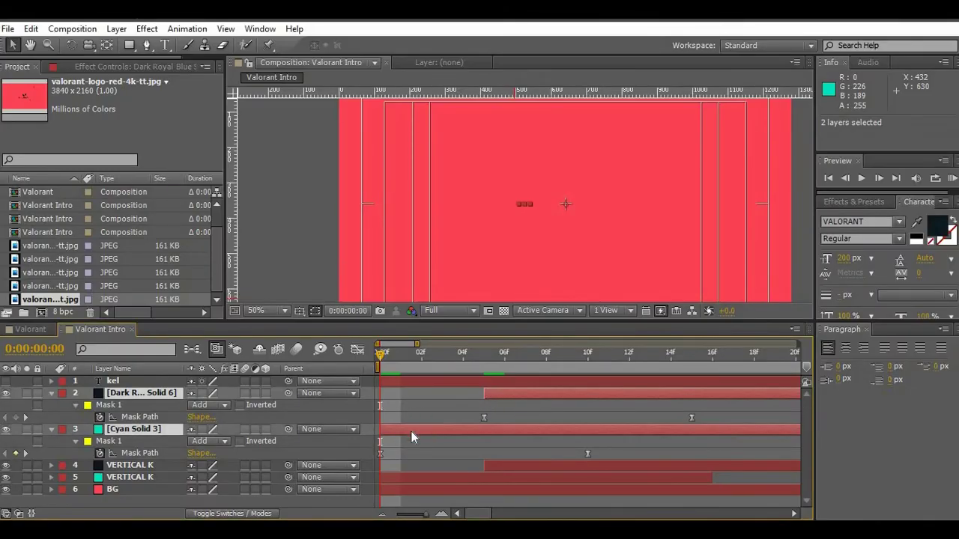
pyautogui.moveTo(445, 433); pyautogui.dragTo(502, 434)
pyautogui.click(450, 416)
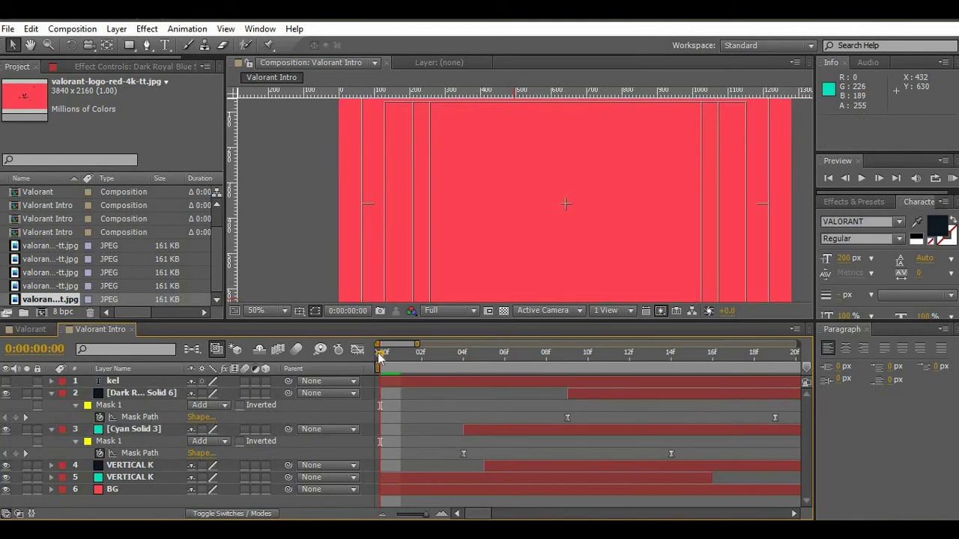
# - Preview the shifted animation, then select all the layers
pyautogui.press('space')
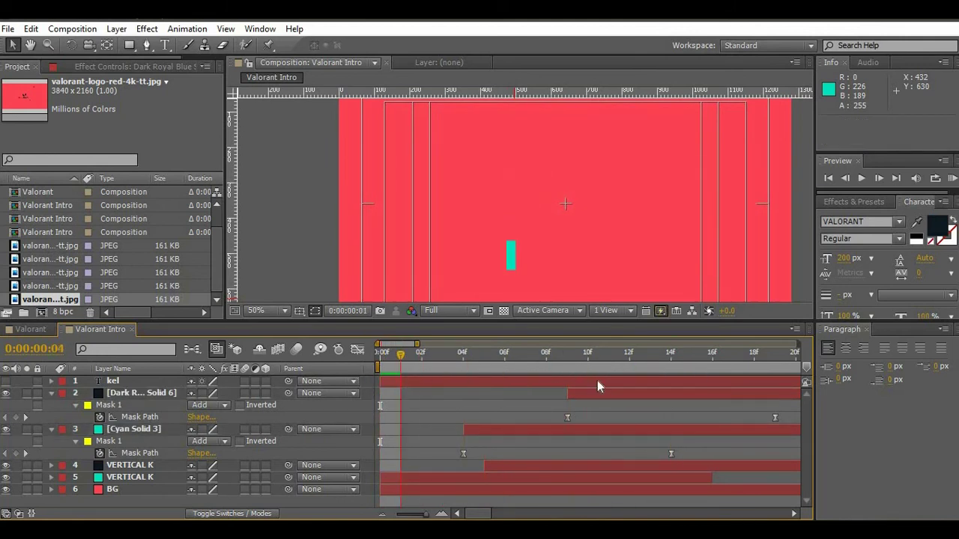
pyautogui.click(169, 393)
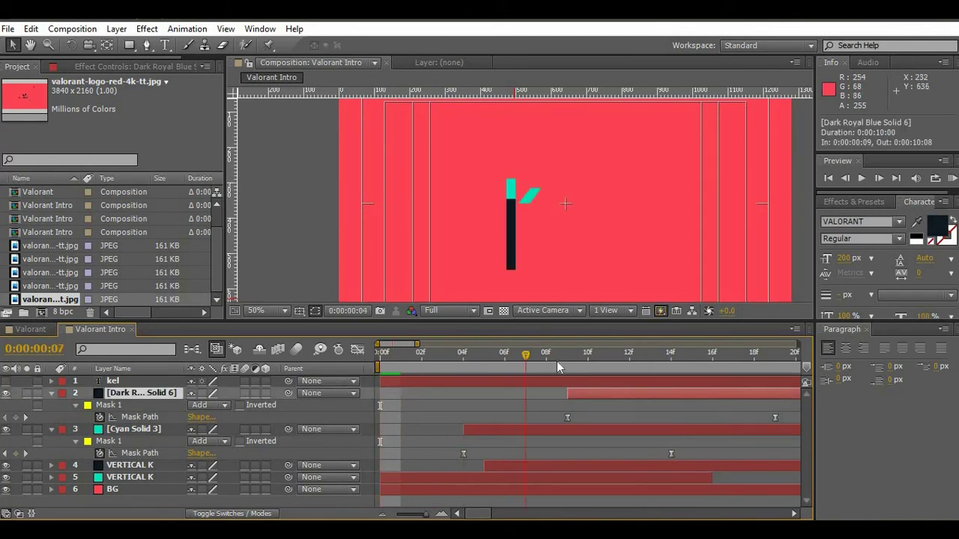
pyautogui.press('space')
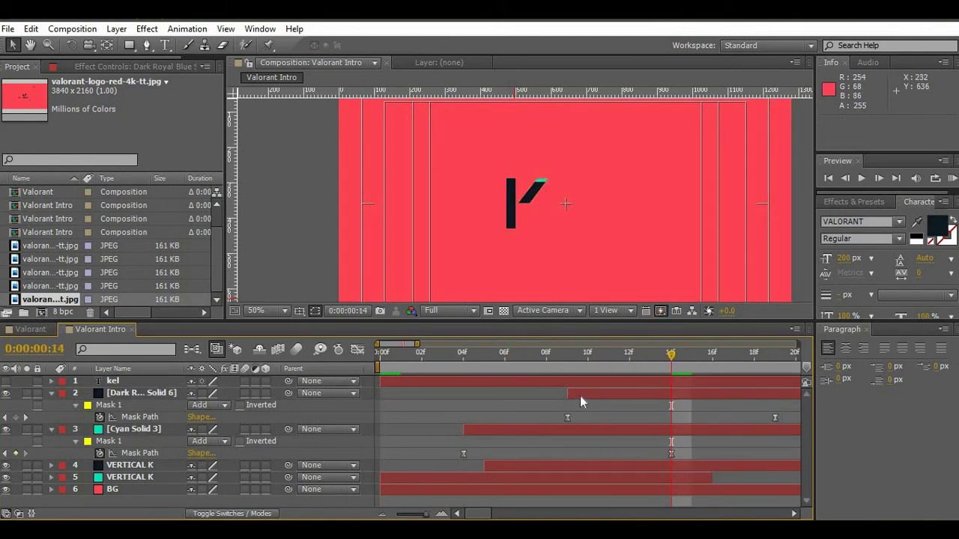
pyautogui.click(579, 395)
pyautogui.keyDown('shift'); pyautogui.click(545, 429); pyautogui.keyUp('shift')
pyautogui.hotkey('ctrl', 'a')
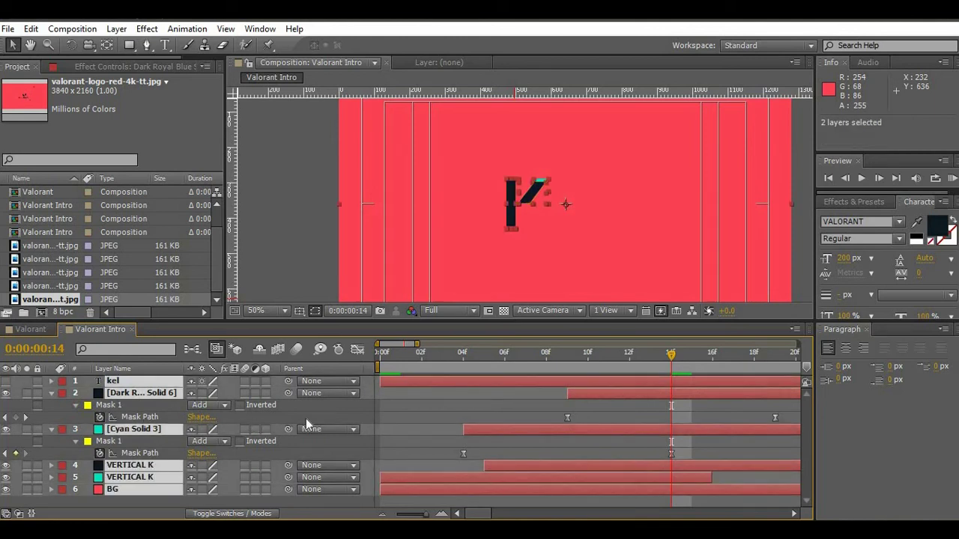
# - Duplicate both parallelogram layers, stack the cyan copy above the dark one, and make the copies 3D
pyautogui.click(138, 395)
pyautogui.keyDown('shift'); pyautogui.click(133, 426); pyautogui.keyUp('shift')
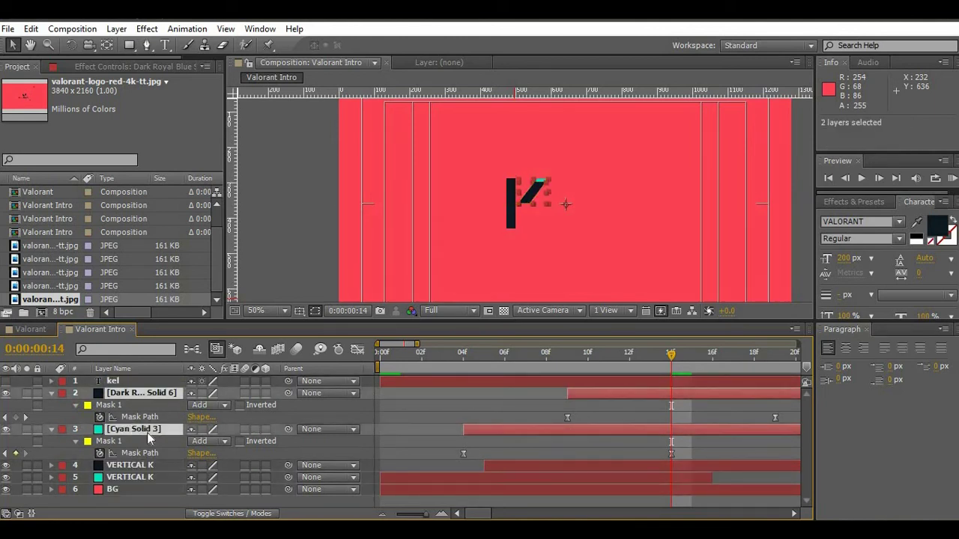
pyautogui.hotkey('ctrl', 'd')
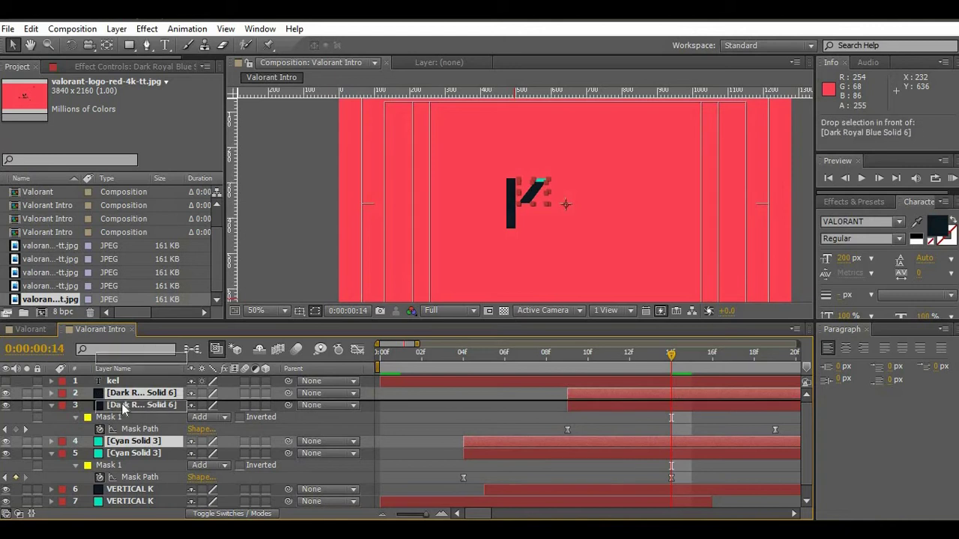
pyautogui.moveTo(121, 442); pyautogui.dragTo(122, 402)
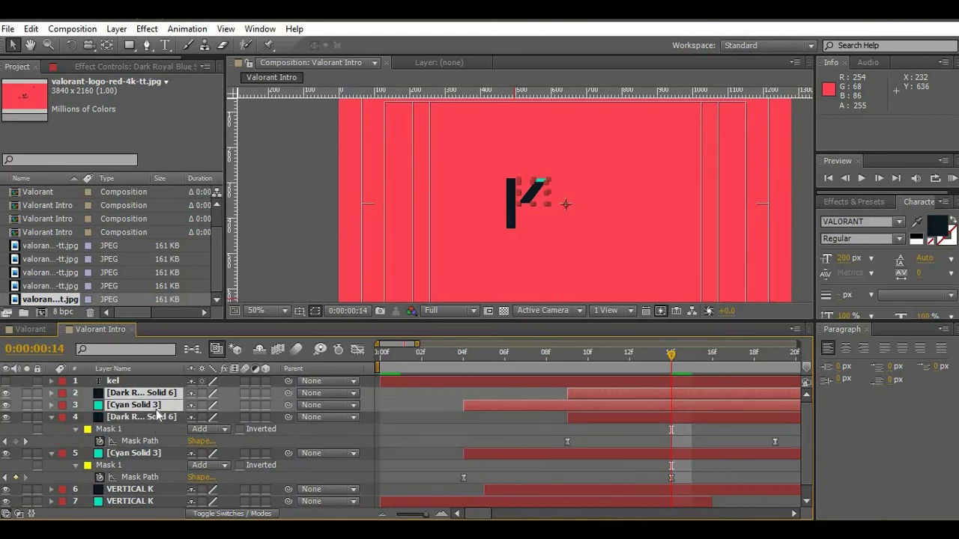
pyautogui.click(265, 393)
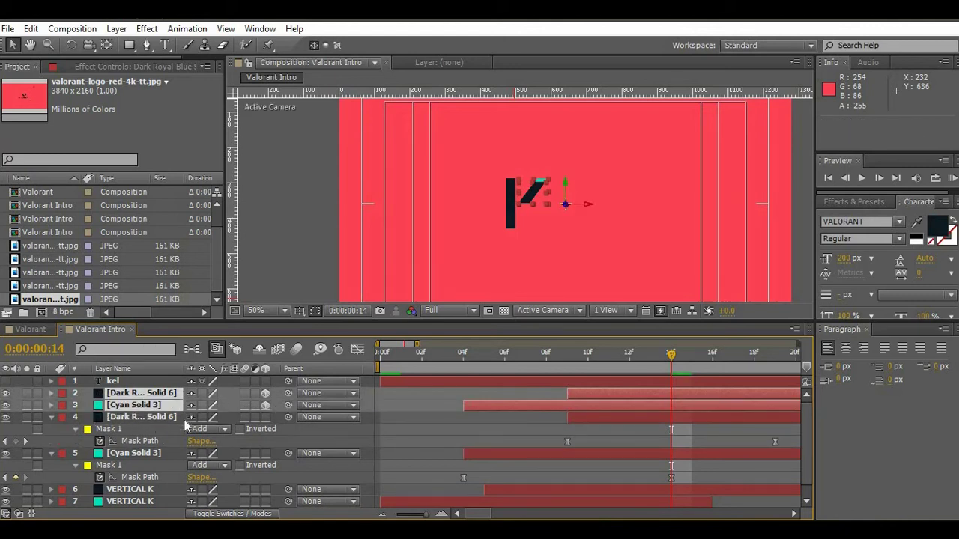
# - Set both copied solids' Orientation to 180° to form the K's lower arm, then preview
pyautogui.press('r')
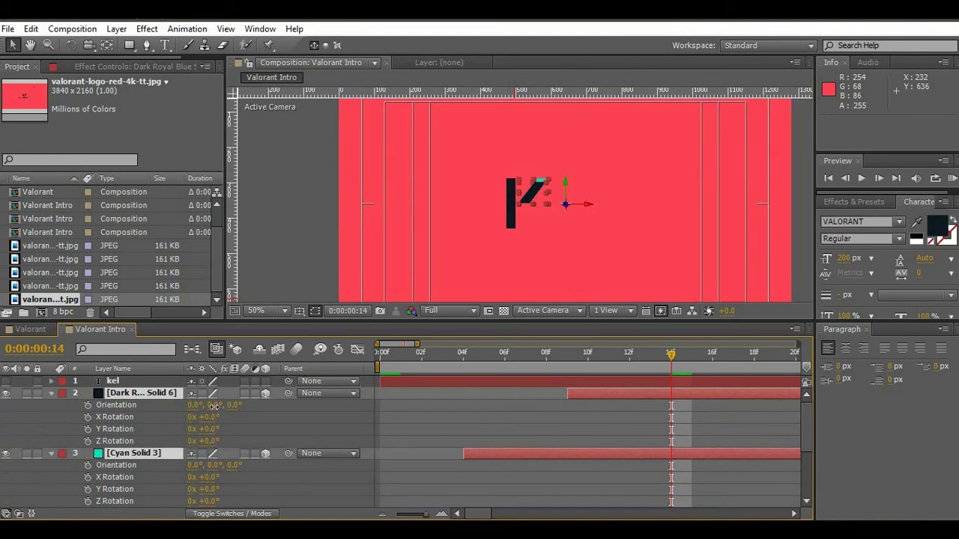
pyautogui.moveTo(214, 405); pyautogui.dragTo(332, 413)
pyautogui.hotkey('ctrl', 'z')
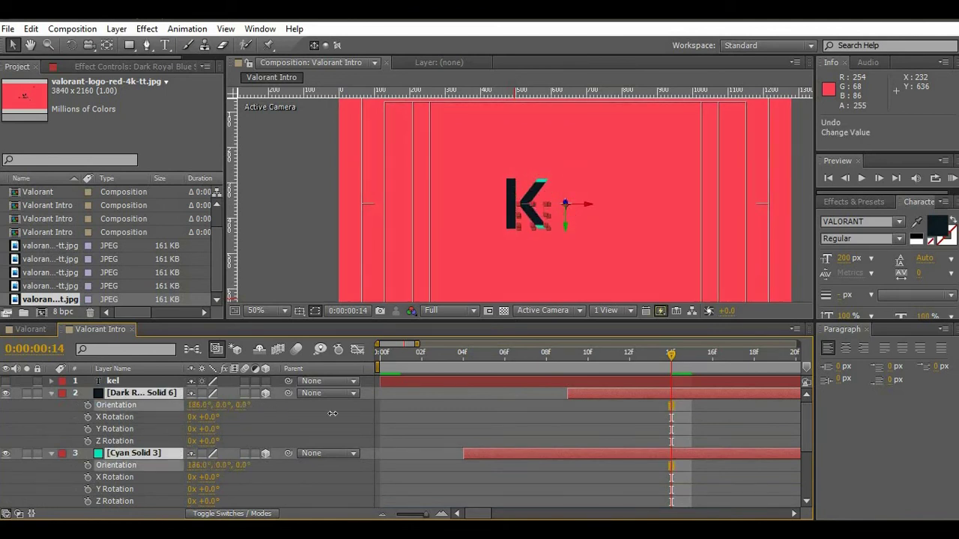
pyautogui.click(196, 405)
pyautogui.write('18')
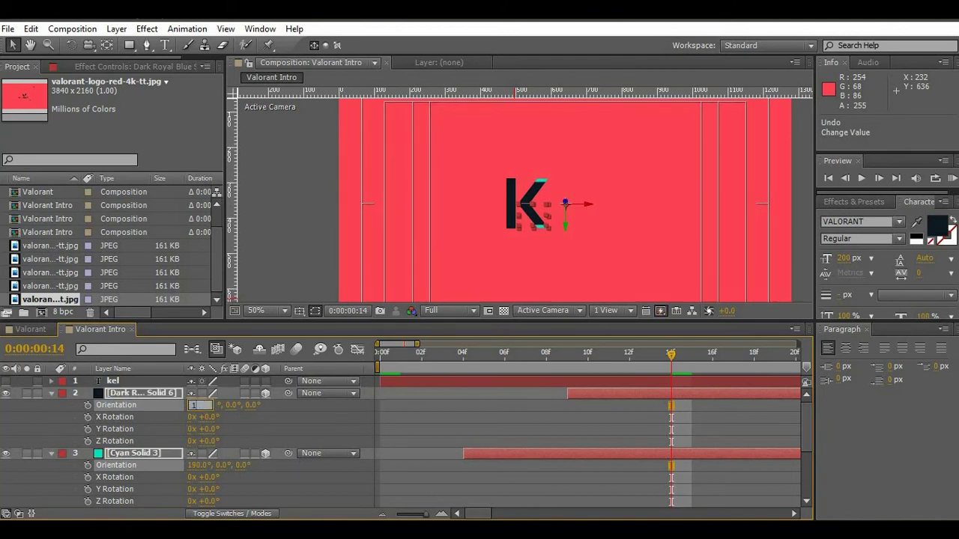
pyautogui.press('Return')
pyautogui.click(471, 405)
pyautogui.press('space')
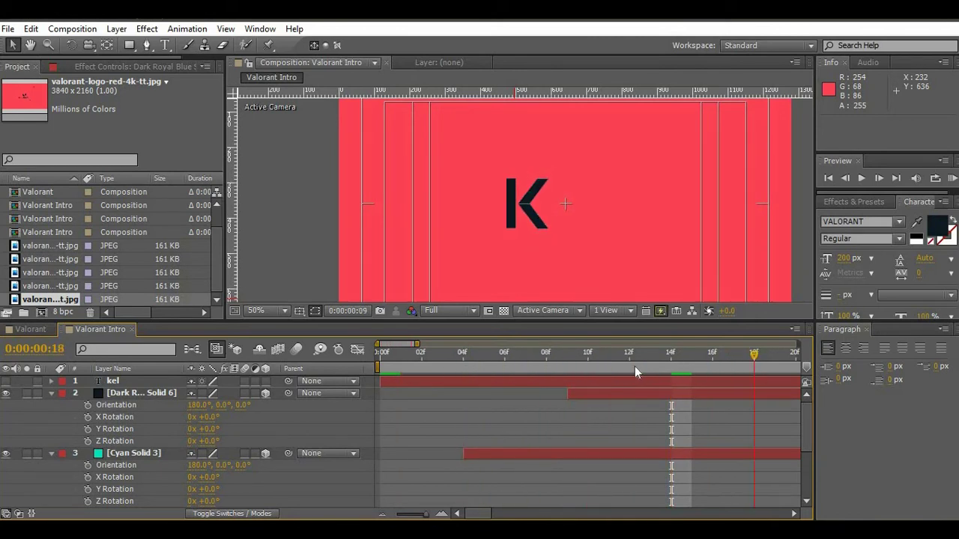
# - At frame 15, nudge both solids' keys so the thin line across the K sits slightly lower
pyautogui.scroll(5, 588, 223)
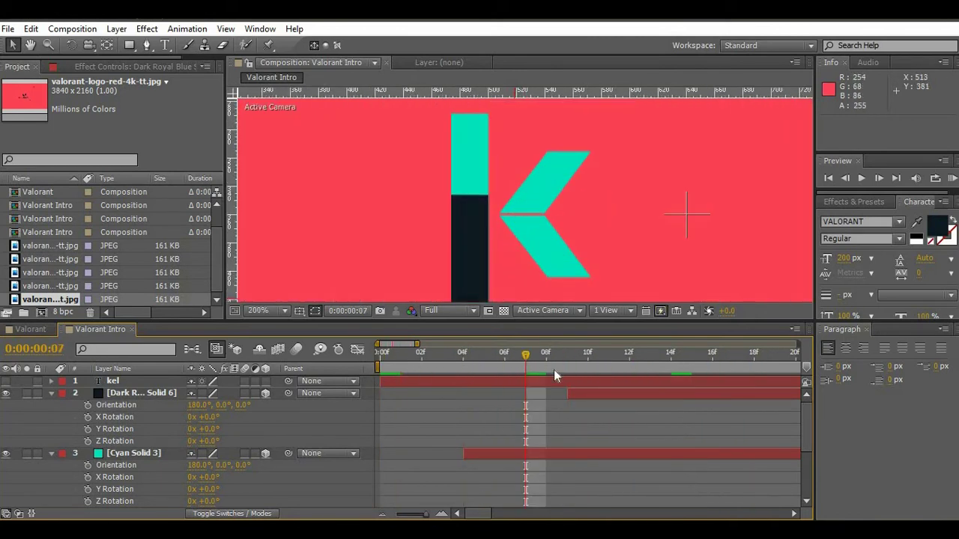
pyautogui.click(681, 364)
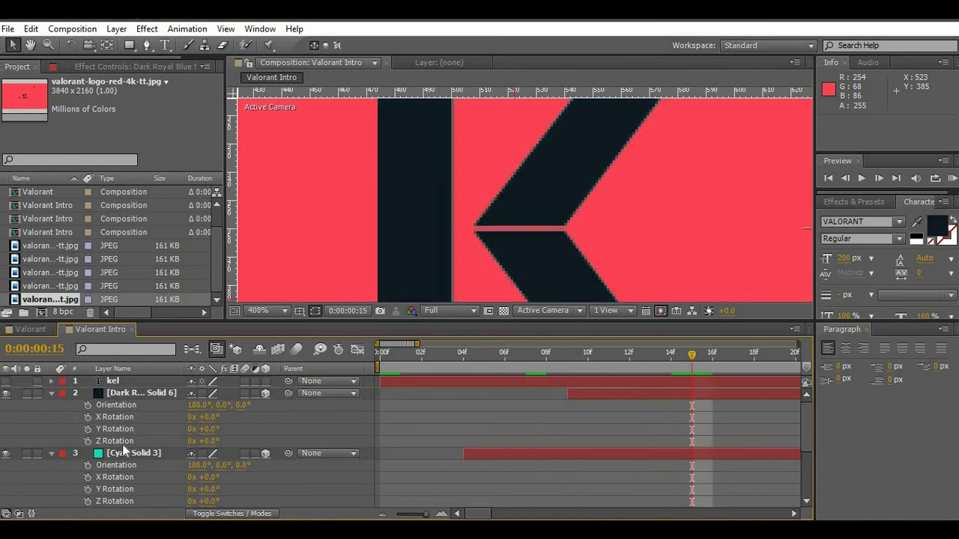
pyautogui.click(139, 394)
pyautogui.keyDown('shift'); pyautogui.click(139, 452); pyautogui.keyUp('shift')
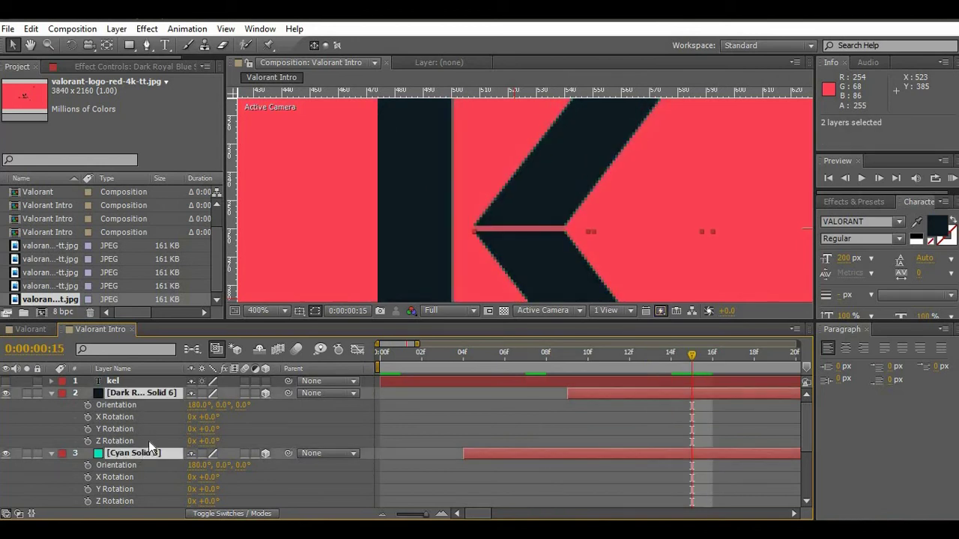
pyautogui.press('Up')
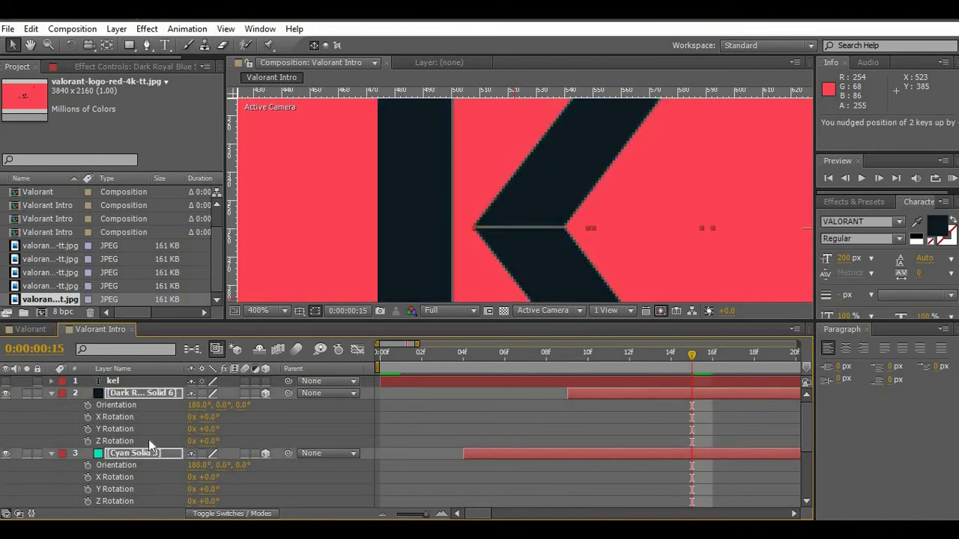
pyautogui.press('Down')
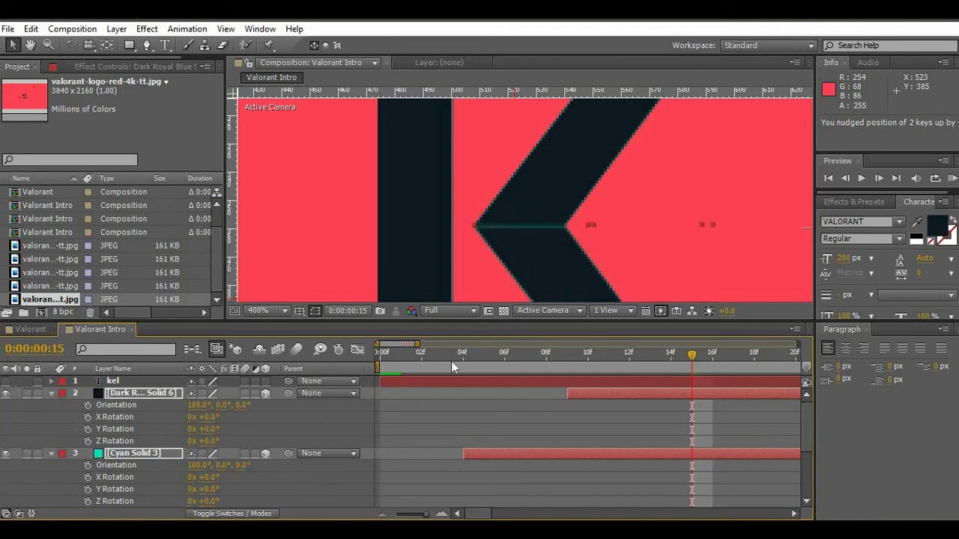
pyautogui.press('Down')
# - Preview the K animation from frame 18, then collapse all layer properties
pyautogui.click(752, 365)
pyautogui.scroll(-4, 604, 238)
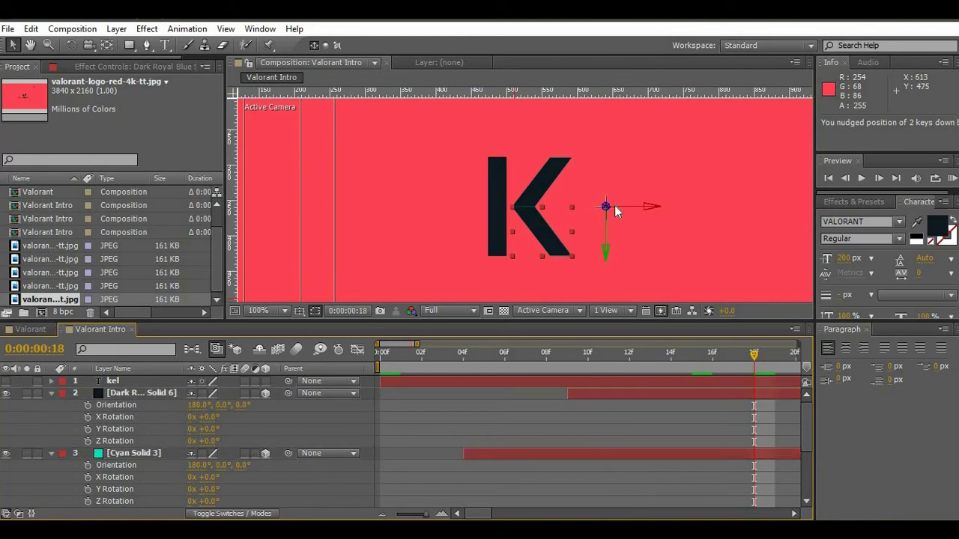
pyautogui.scroll(-4, 614, 209)
pyautogui.press('space')
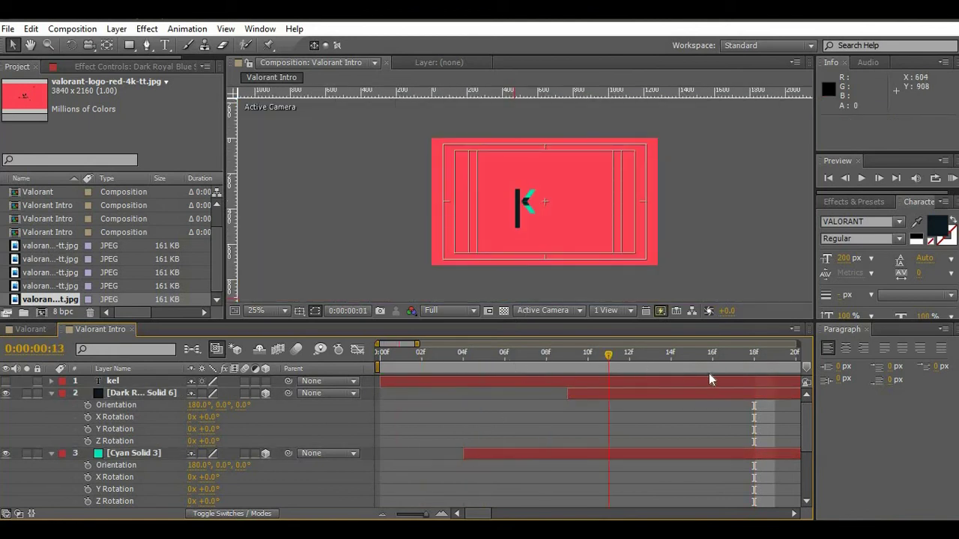
pyautogui.hotkey('ctrl', 'a')
pyautogui.press('u')
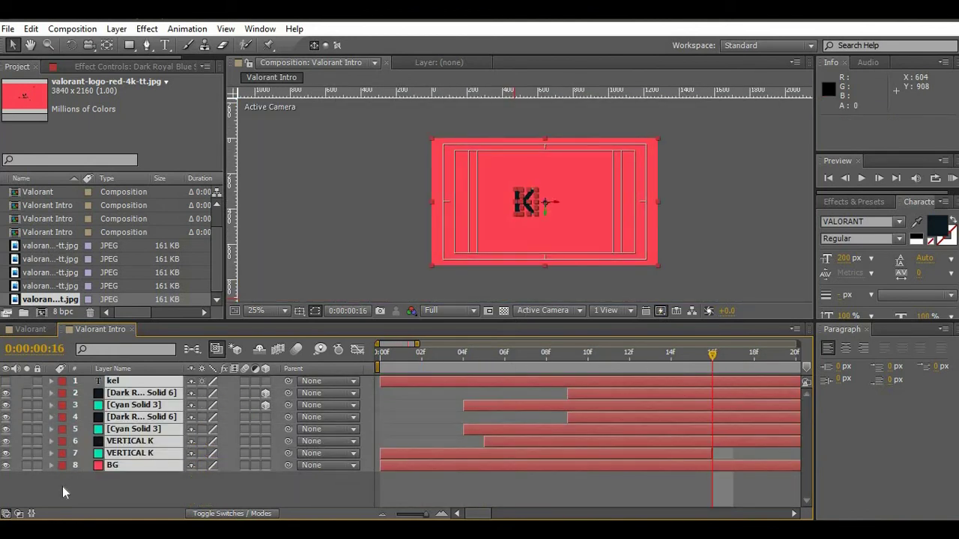
pyautogui.hotkey('ctrl', 'shift', 'a')
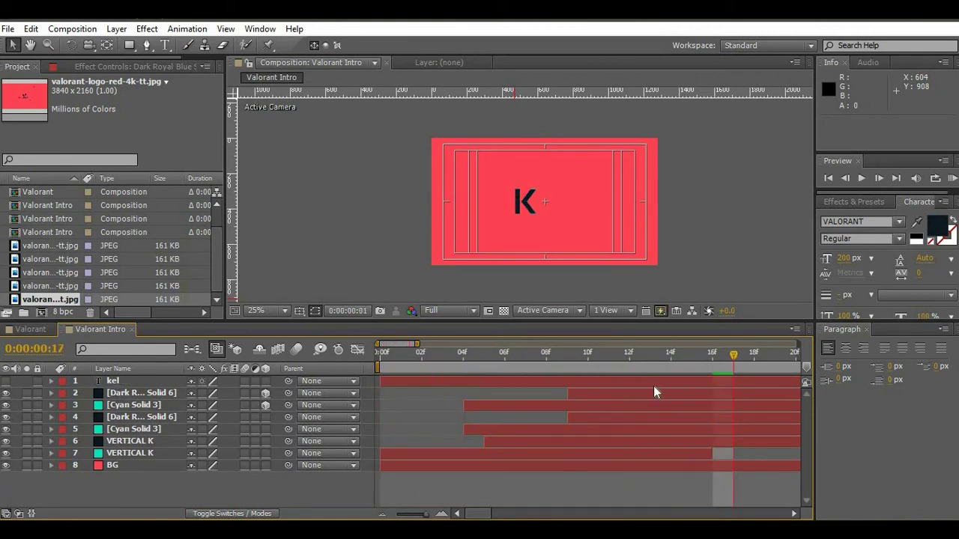
# - Turn on the kel layer's visibility and zoom in to check the dark KEL text over red
pyautogui.click(6, 380)
pyautogui.scroll(4, 520, 213)
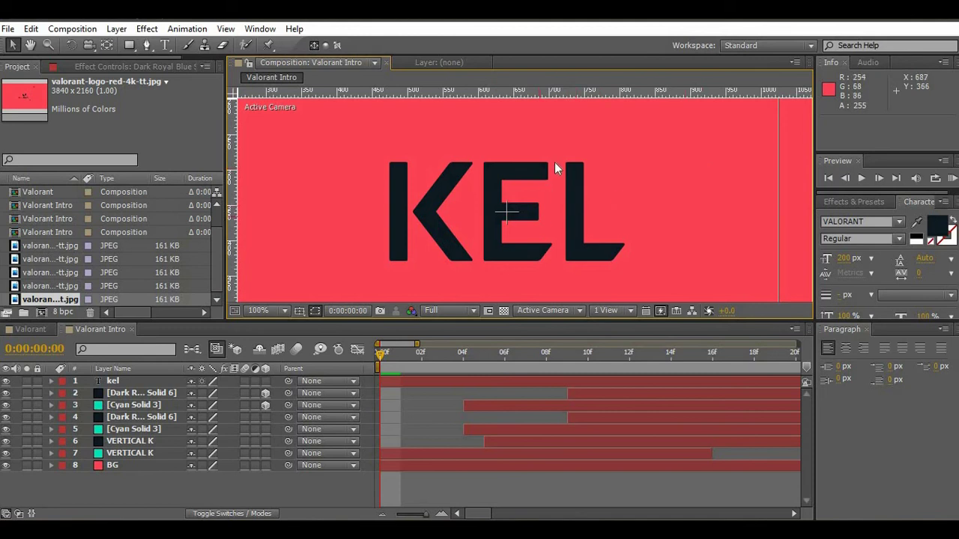
pyautogui.scroll(-4, 603, 215)
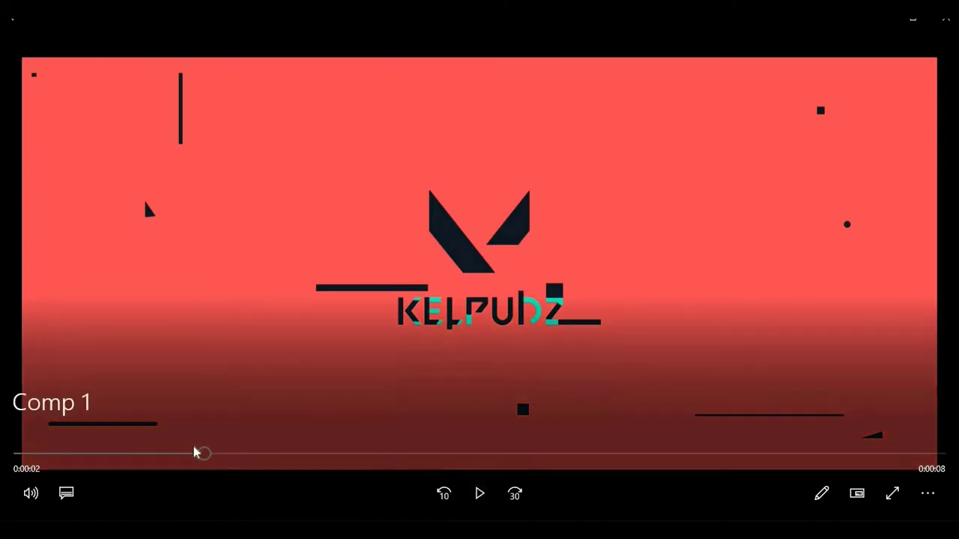
# - Scrub the rendered intro back and forth around the two-second mark
pyautogui.click(208, 454)
pyautogui.click(173, 455)
pyautogui.click(241, 455)
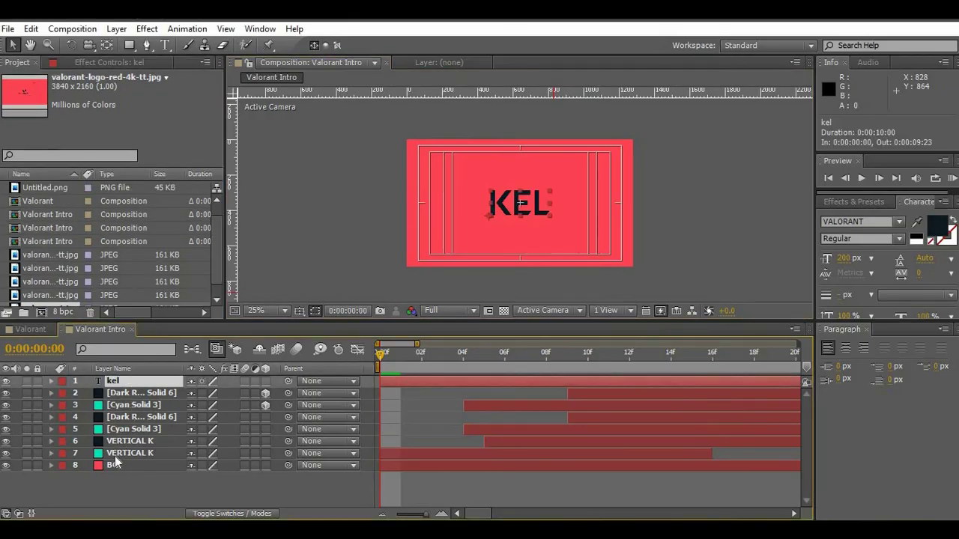
# - Delete layers kel through VERTICAL K so only BG remains, after rechecking the render's logo-text moment
pyautogui.keyDown('shift'); pyautogui.click(120, 453); pyautogui.keyUp('shift')
pyautogui.press('Delete')
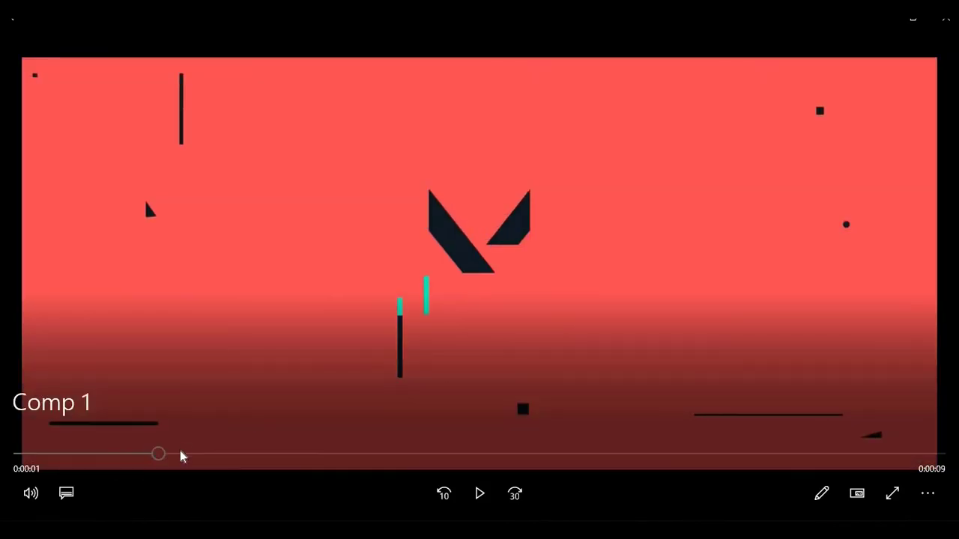
pyautogui.click(204, 454)
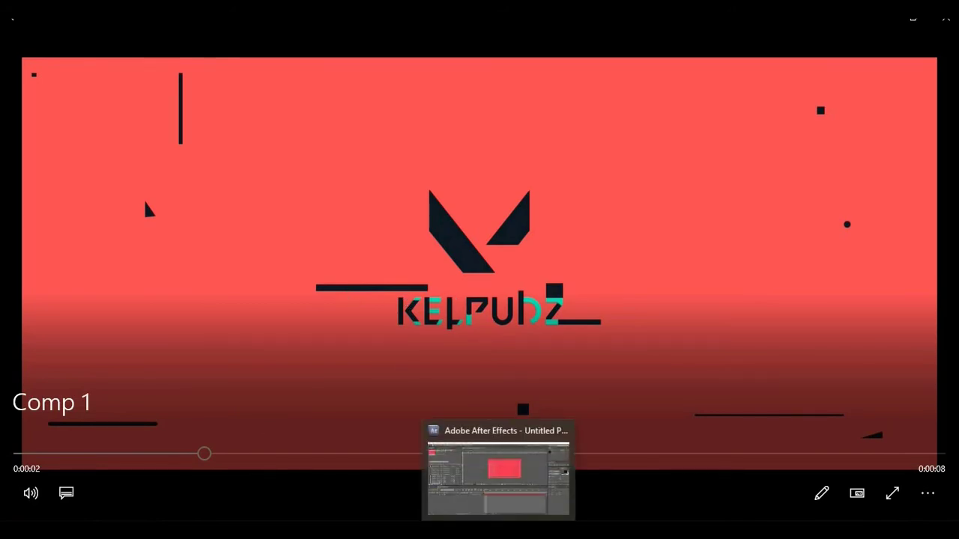
pyautogui.click(499, 472)
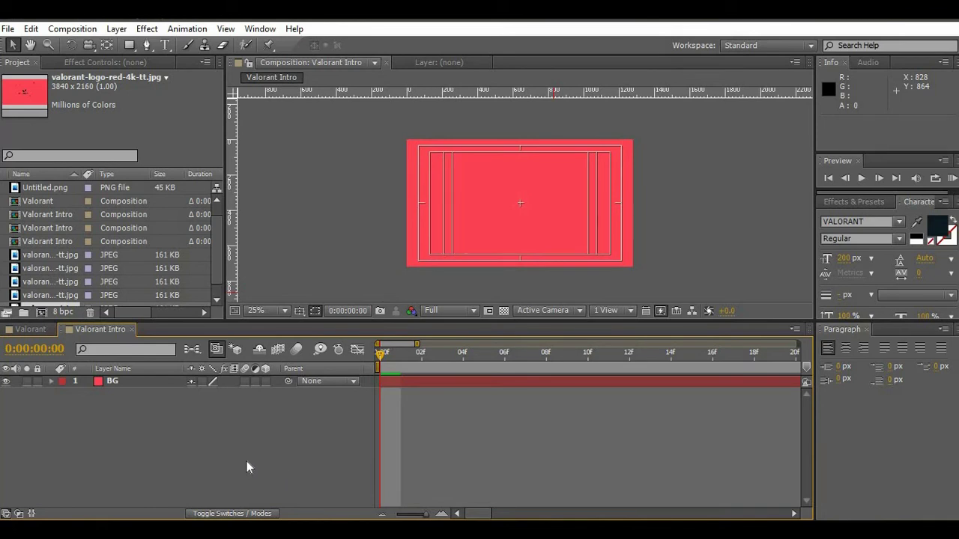
# - Draw a straight horizontal Pen-tool line above the frame centre at 50% view
pyautogui.press('g')
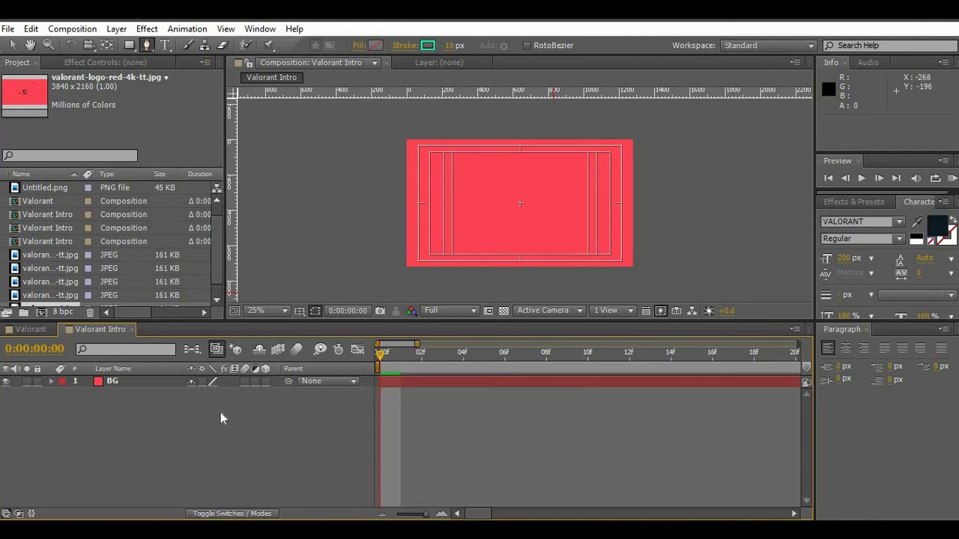
pyautogui.press('.')
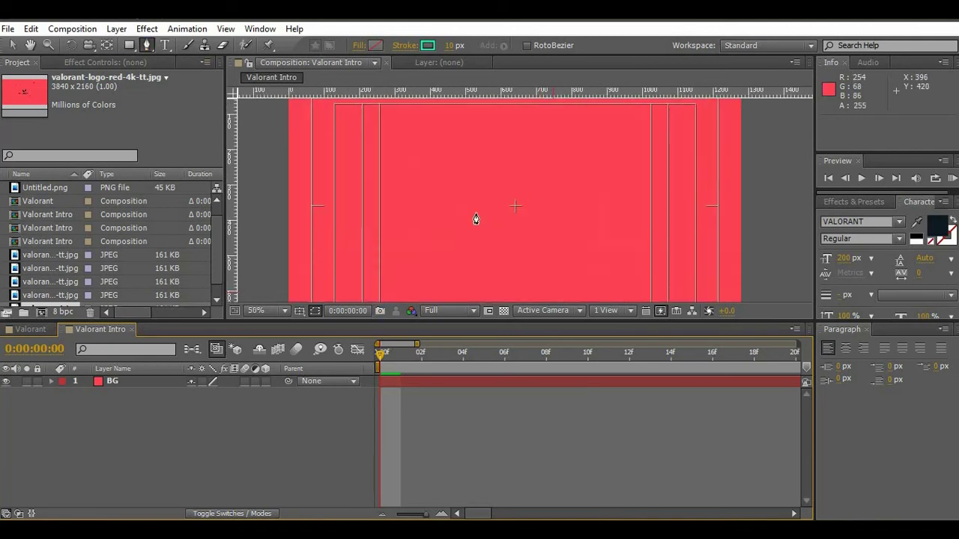
pyautogui.click(399, 176)
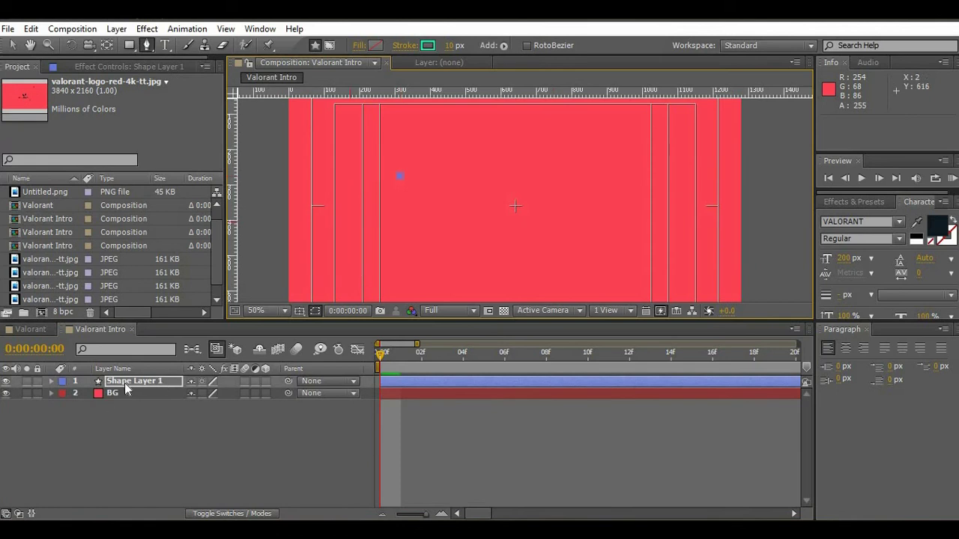
pyautogui.click(554, 176)
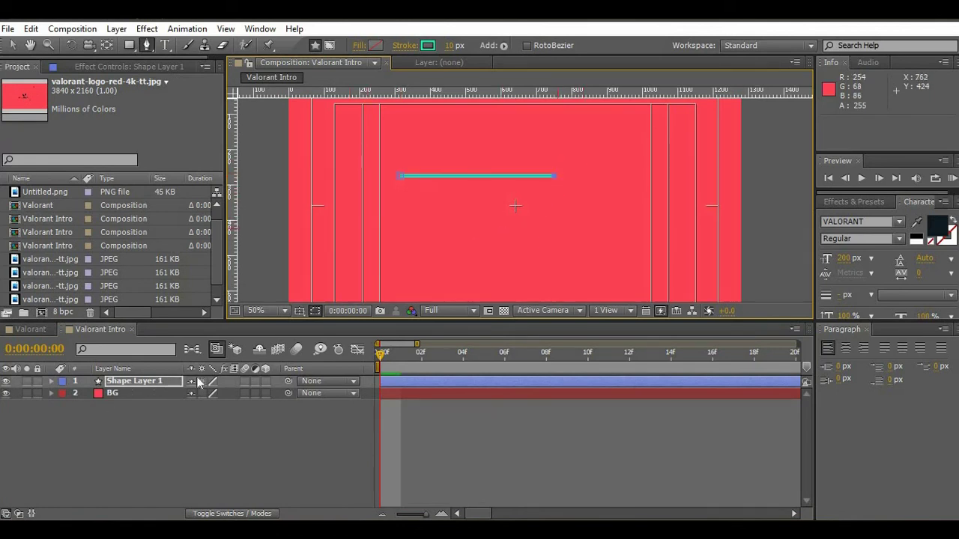
pyautogui.click(138, 384)
pyautogui.scroll(2, 553, 186)
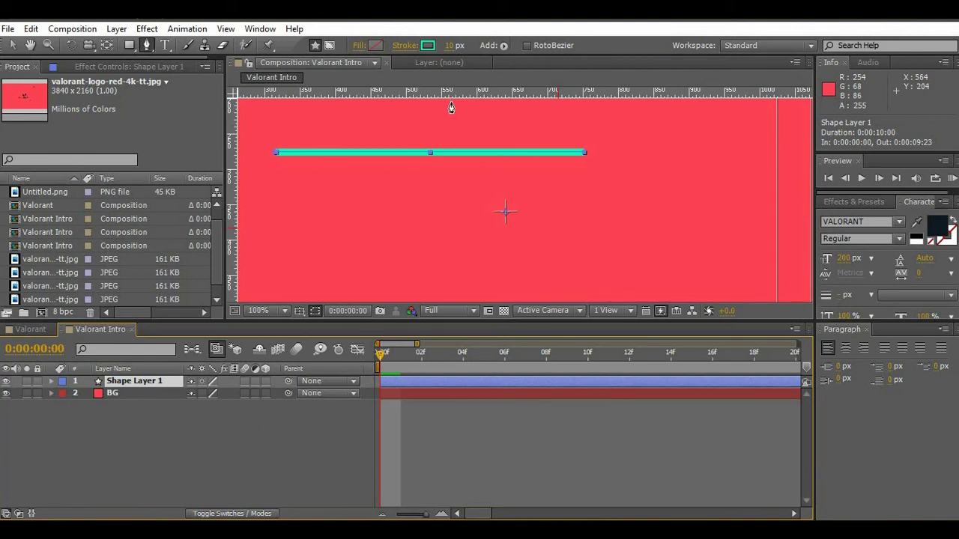
pyautogui.moveTo(496, 164); pyautogui.dragTo(528, 195)
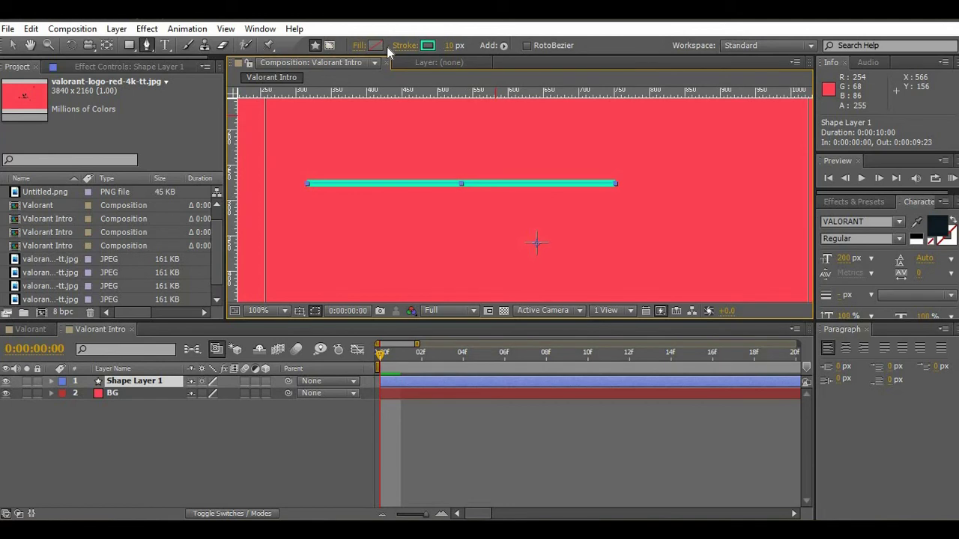
# - Set the line's fill to None and its stroke width to 7 px
pyautogui.click(358, 49)
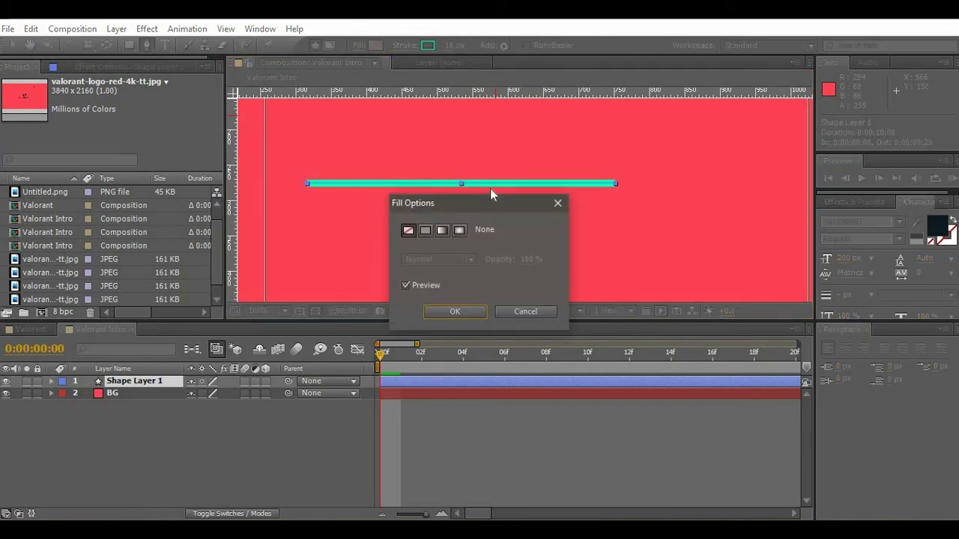
pyautogui.click(460, 308)
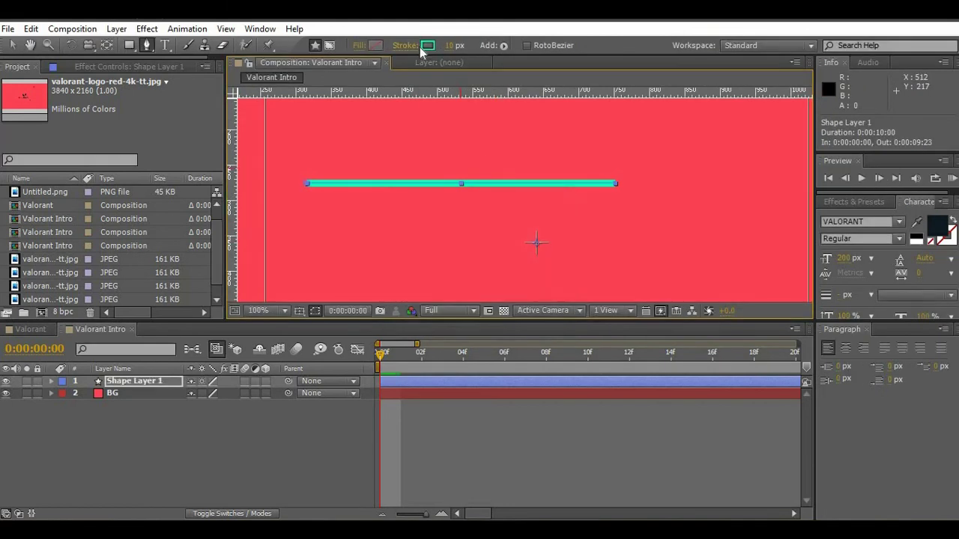
pyautogui.moveTo(450, 45); pyautogui.dragTo(449, 46)
pyautogui.click(449, 46)
pyautogui.write('35')
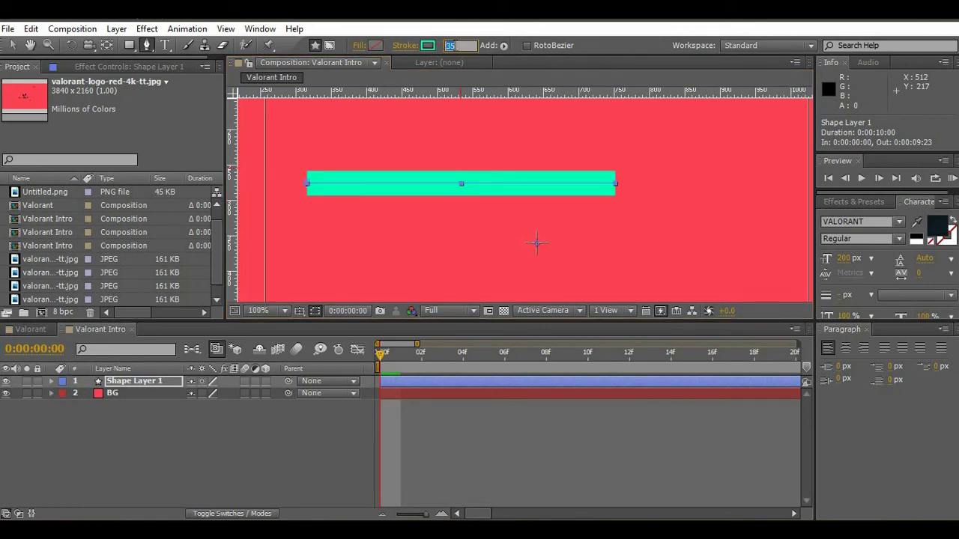
pyautogui.write('7')
pyautogui.press('Return')
pyautogui.click(173, 421)
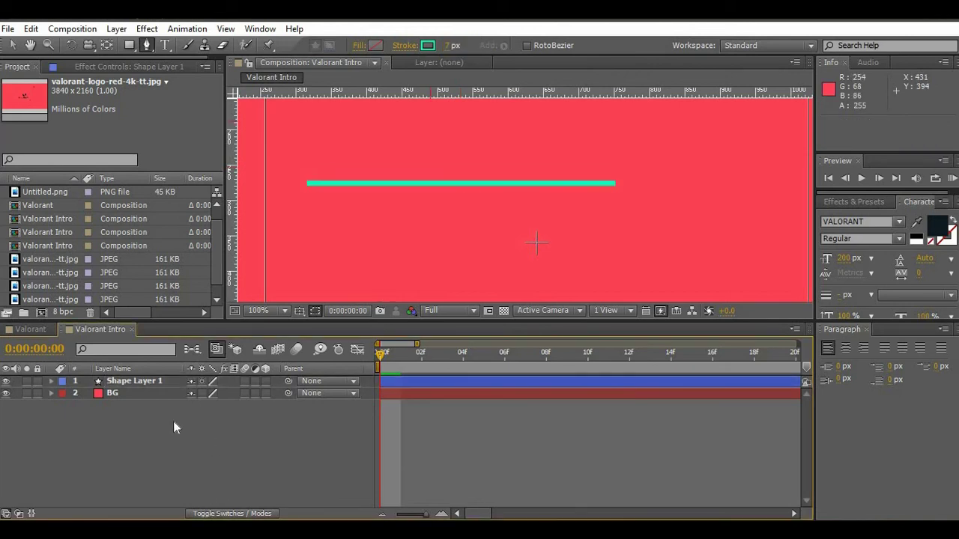
pyautogui.click(131, 381)
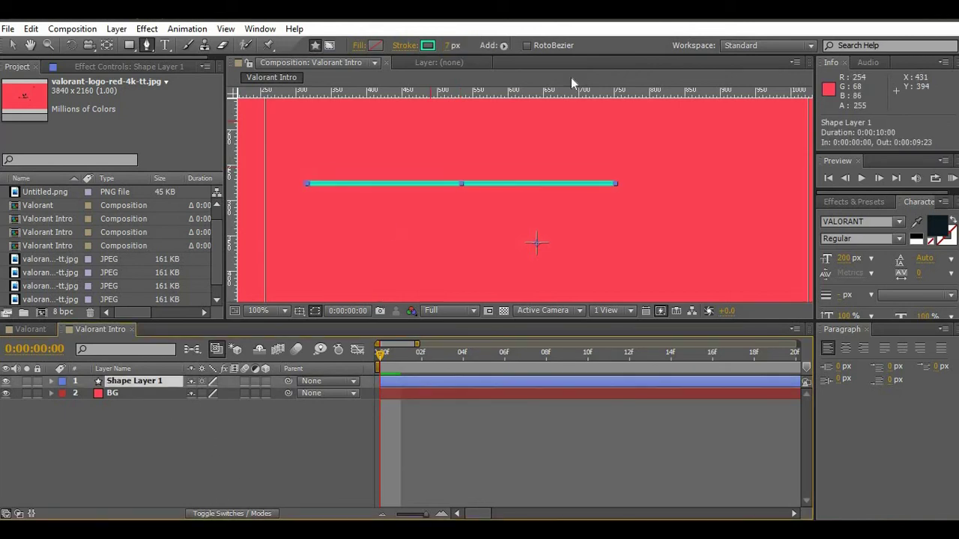
# - Add Trim Paths 1 to the cyan line and test Start and End, leaving both at 0%
pyautogui.click(504, 48)
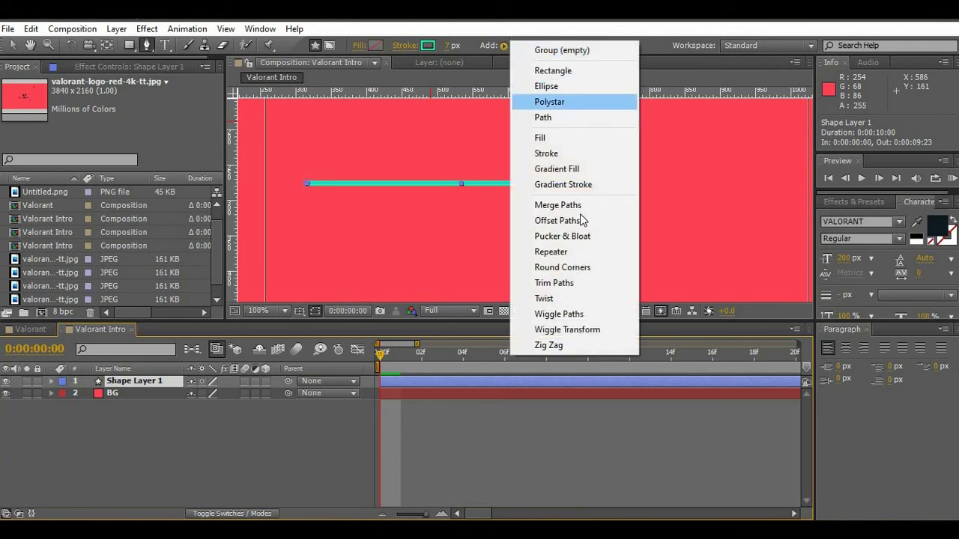
pyautogui.click(544, 289)
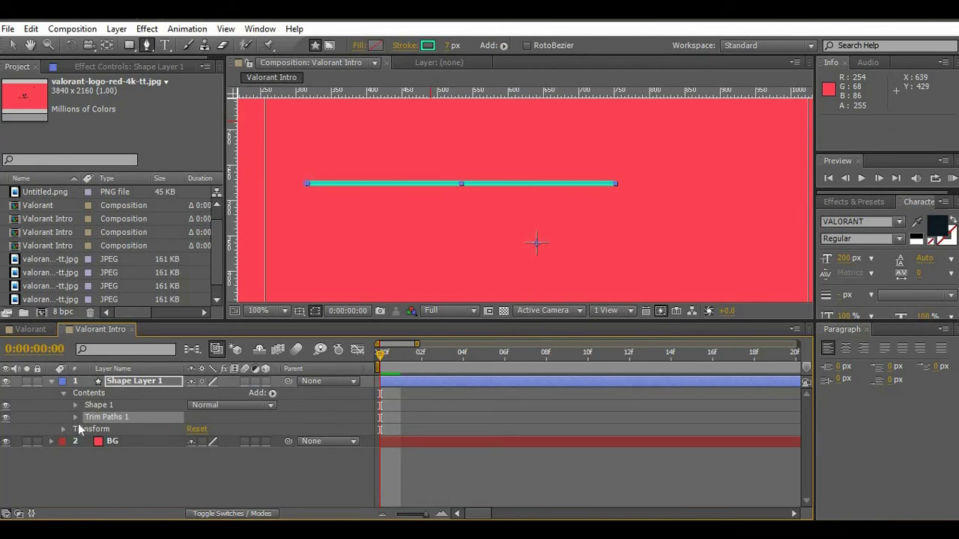
pyautogui.click(75, 418)
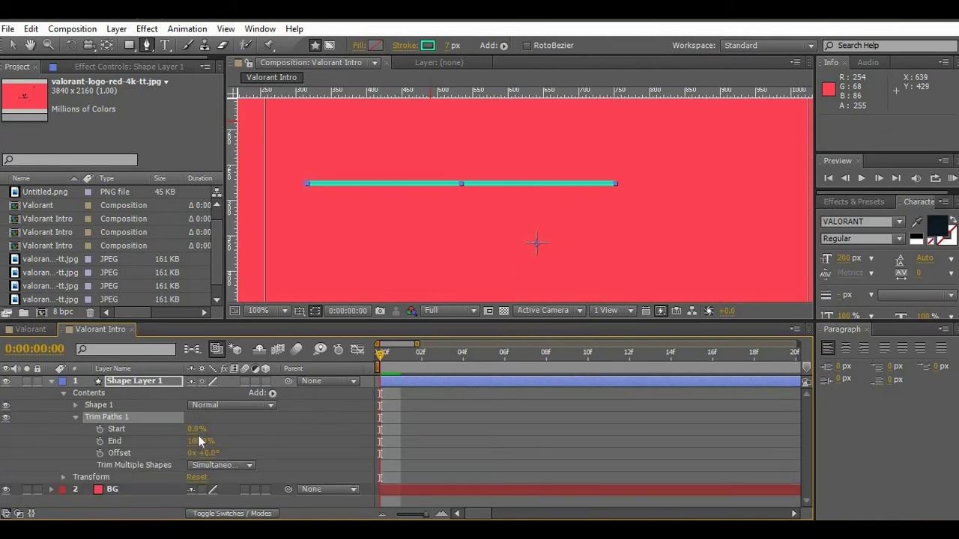
pyautogui.moveTo(201, 428)
pyautogui.mouseDown()
pyautogui.moveTo(209, 432)
pyautogui.moveTo(171, 432)
pyautogui.moveTo(257, 433)
pyautogui.moveTo(123, 437)
pyautogui.mouseUp()
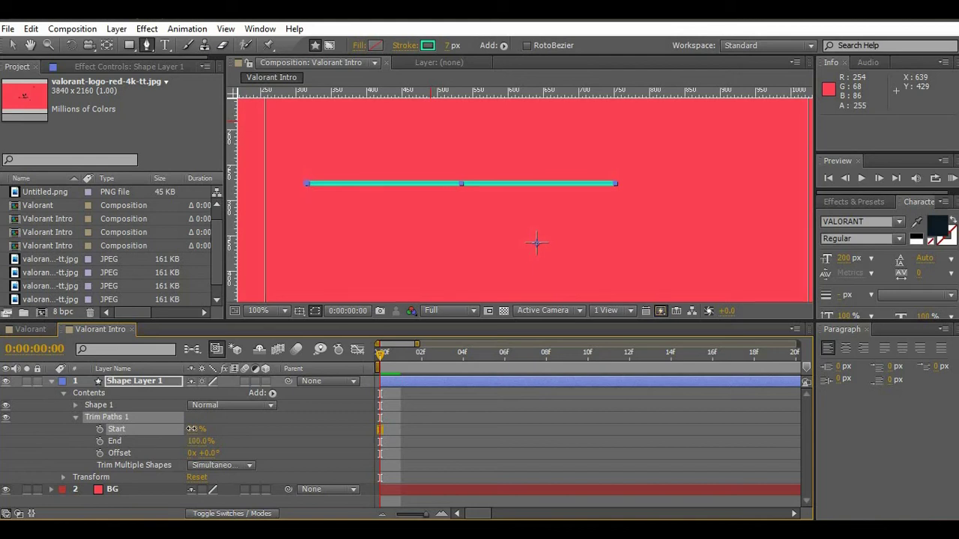
pyautogui.moveTo(220, 428); pyautogui.dragTo(311, 425)
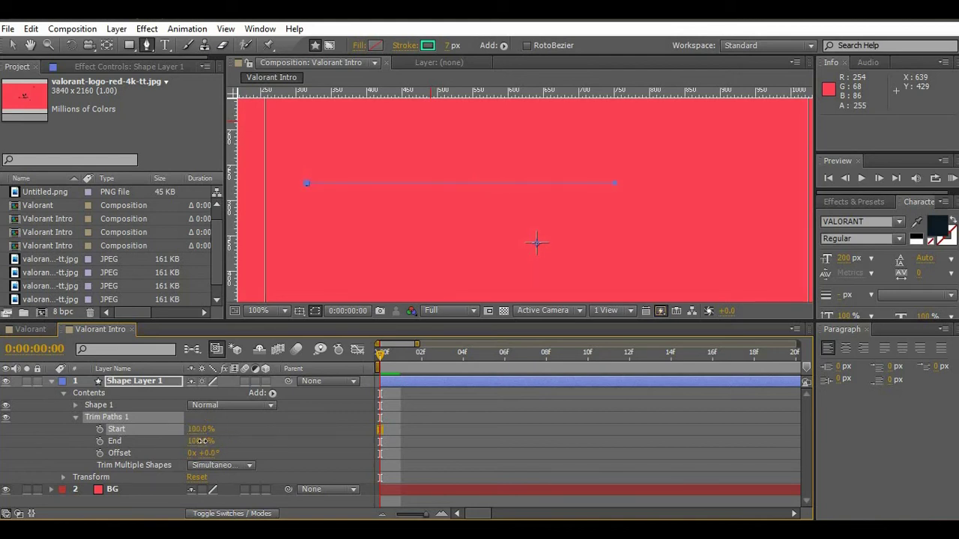
pyautogui.moveTo(200, 441); pyautogui.dragTo(98, 441)
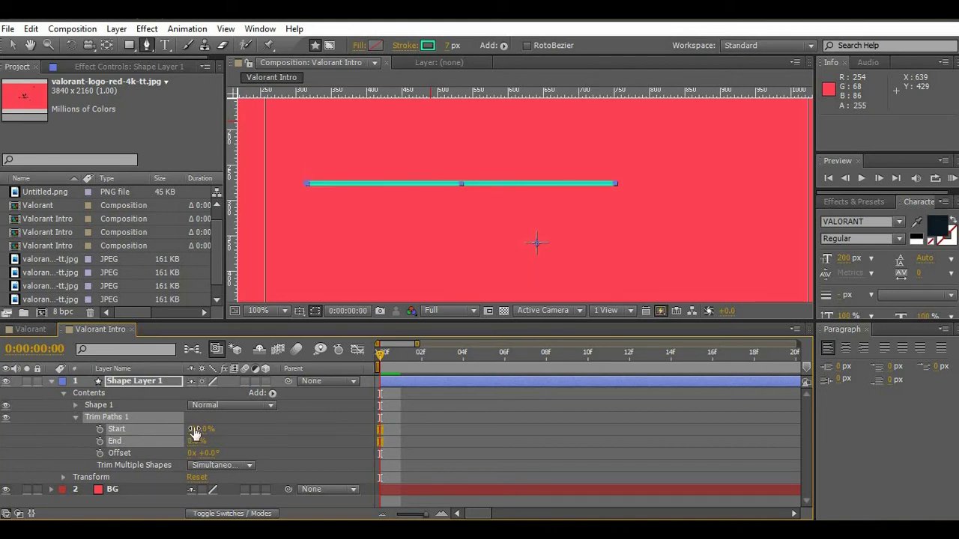
pyautogui.moveTo(196, 442)
pyautogui.mouseDown()
pyautogui.moveTo(233, 445)
pyautogui.moveTo(142, 439)
pyautogui.mouseUp()
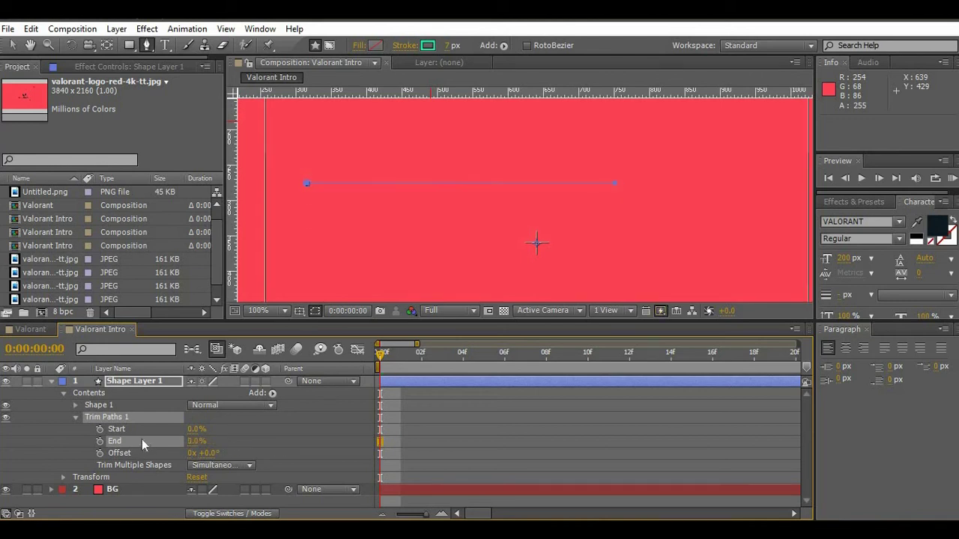
# - Keyframe Trim Paths End from 0% at frame 0 to 100% at frame 10
pyautogui.click(99, 442)
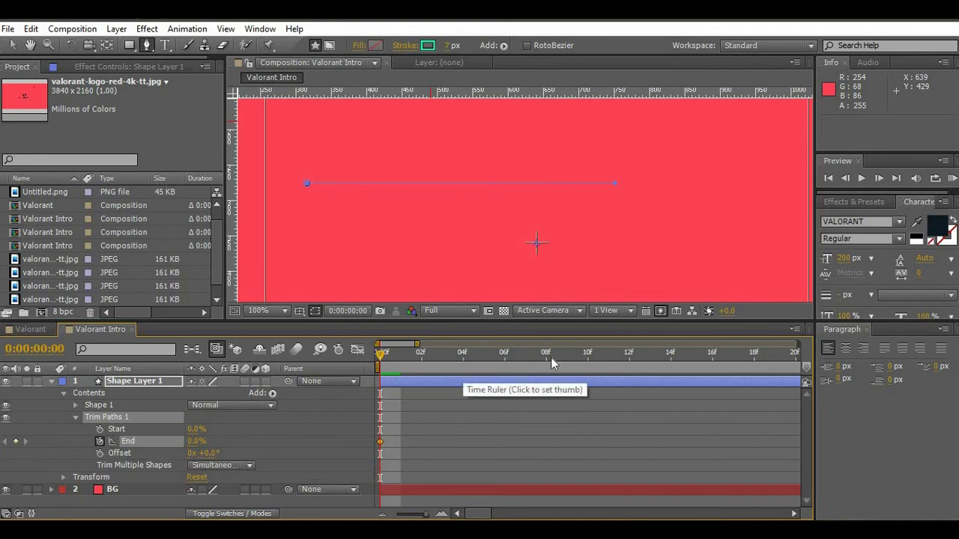
pyautogui.click(589, 360)
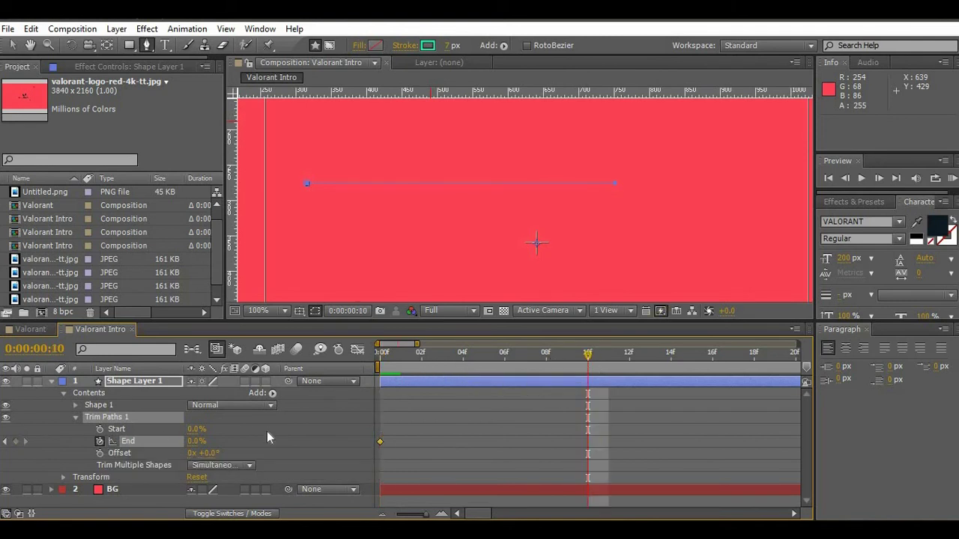
pyautogui.click(191, 440)
pyautogui.write('1')
pyautogui.press('Return')
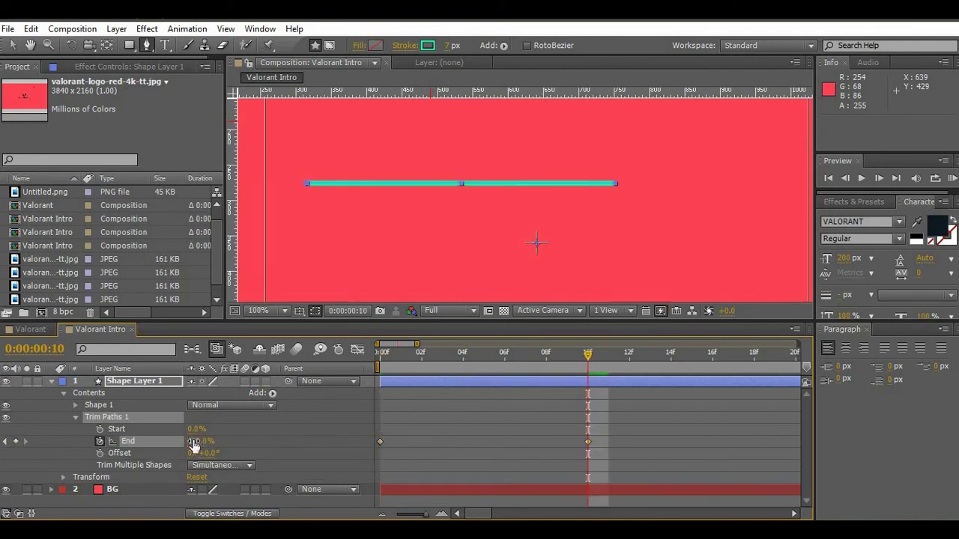
# - Ease the frame-10 End keyframe to full influence in the speed graph, then scrub to check
pyautogui.moveTo(667, 421); pyautogui.dragTo(360, 476)
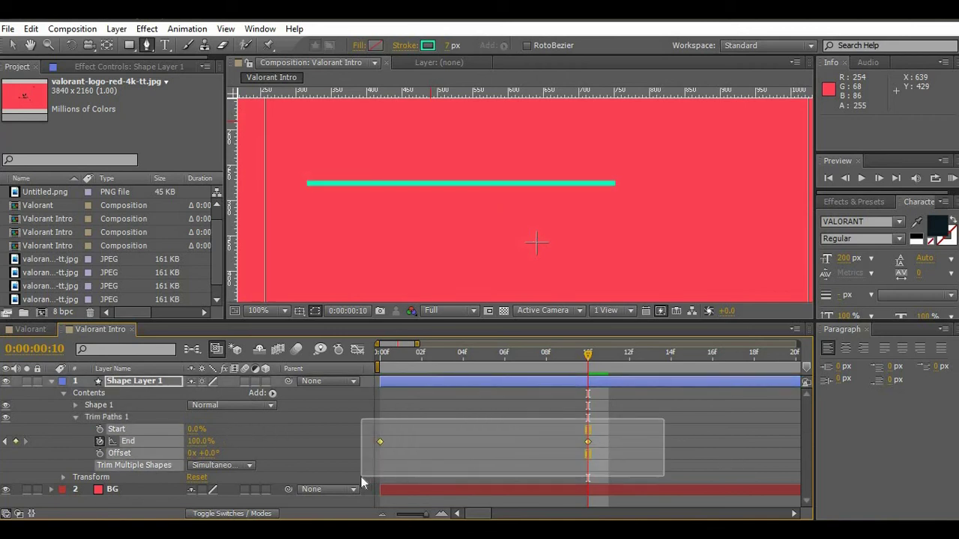
pyautogui.click(352, 351)
pyautogui.moveTo(588, 486)
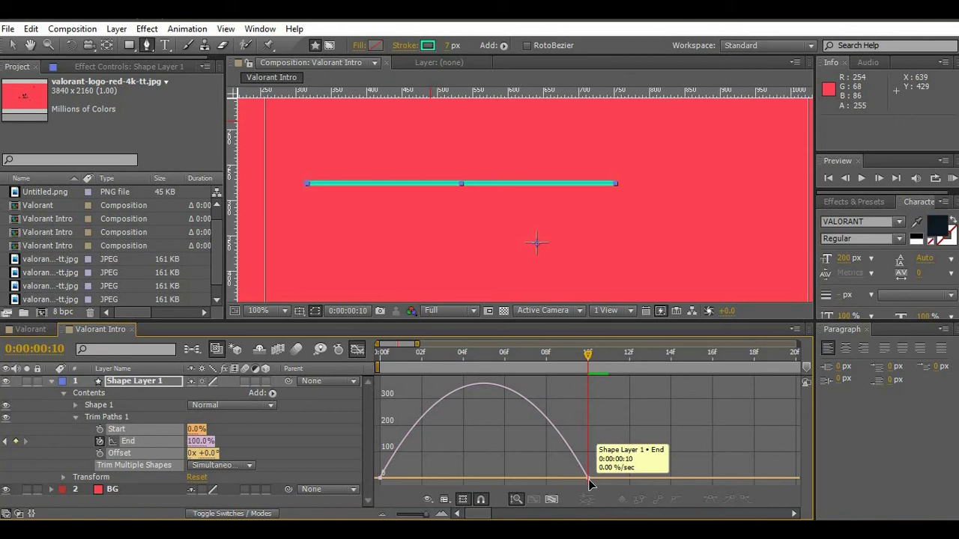
pyautogui.press('v')
pyautogui.click(589, 479)
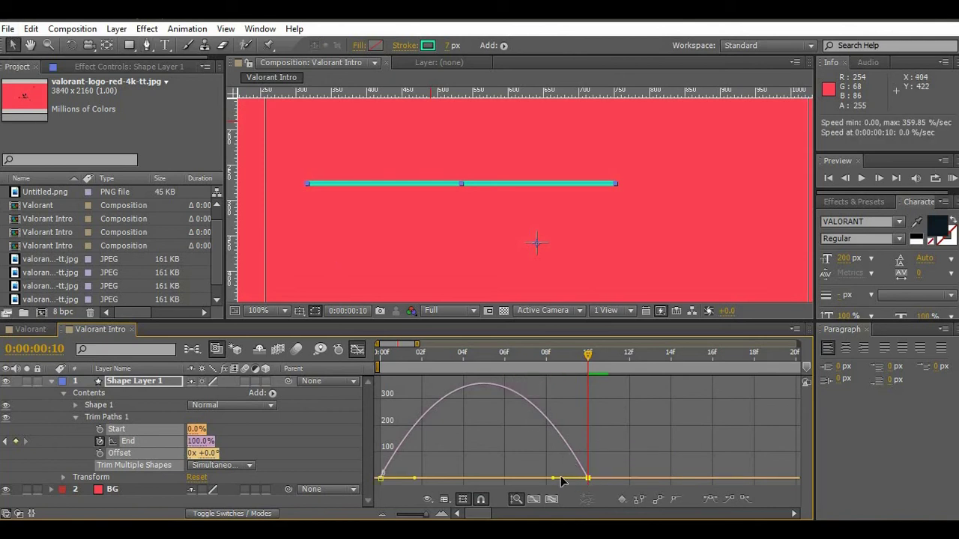
pyautogui.moveTo(553, 477); pyautogui.dragTo(426, 476)
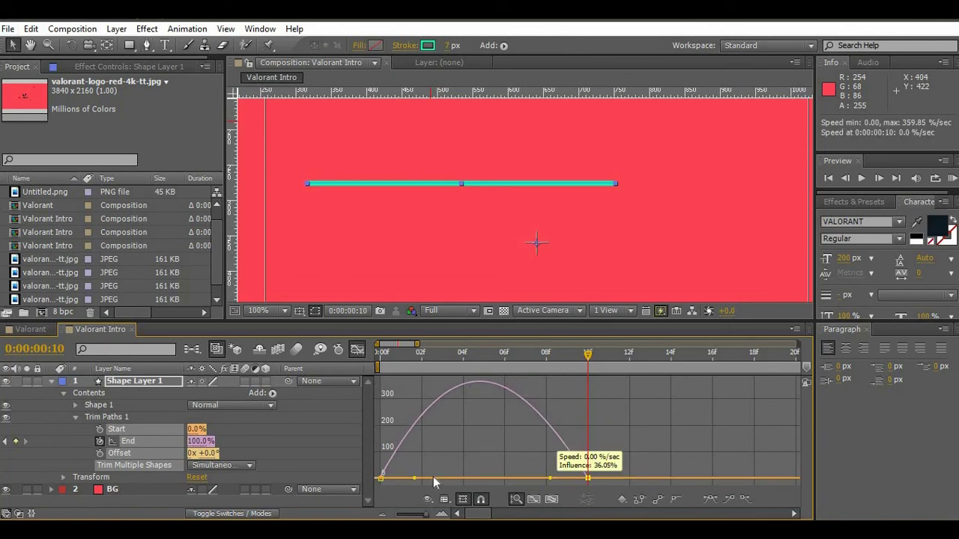
pyautogui.click(359, 350)
pyautogui.moveTo(394, 362)
pyautogui.mouseDown()
pyautogui.moveTo(462, 368)
pyautogui.moveTo(316, 422)
pyautogui.mouseUp()
pyautogui.click(133, 389)
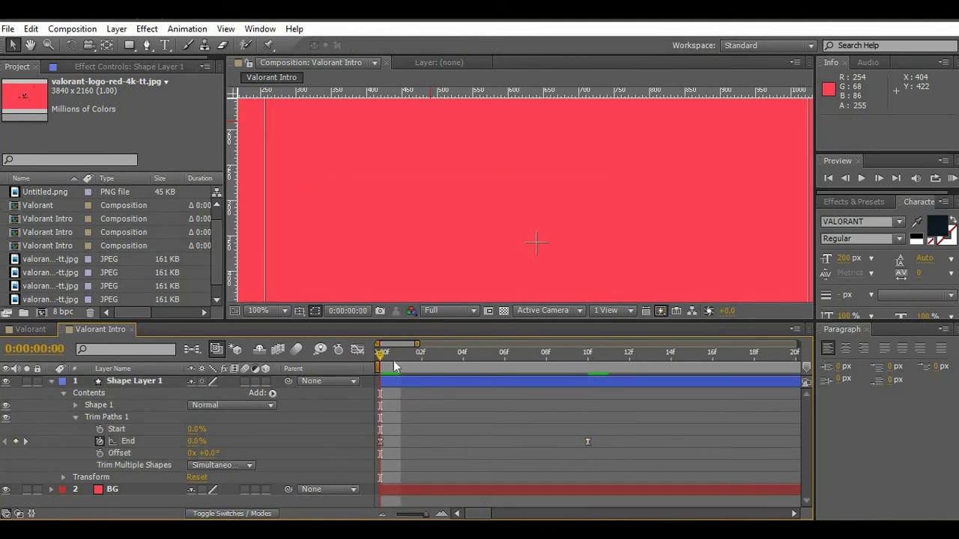
# - Compare the line's draw-on timing against the reference intro video
pyautogui.moveTo(394, 365); pyautogui.dragTo(594, 388)
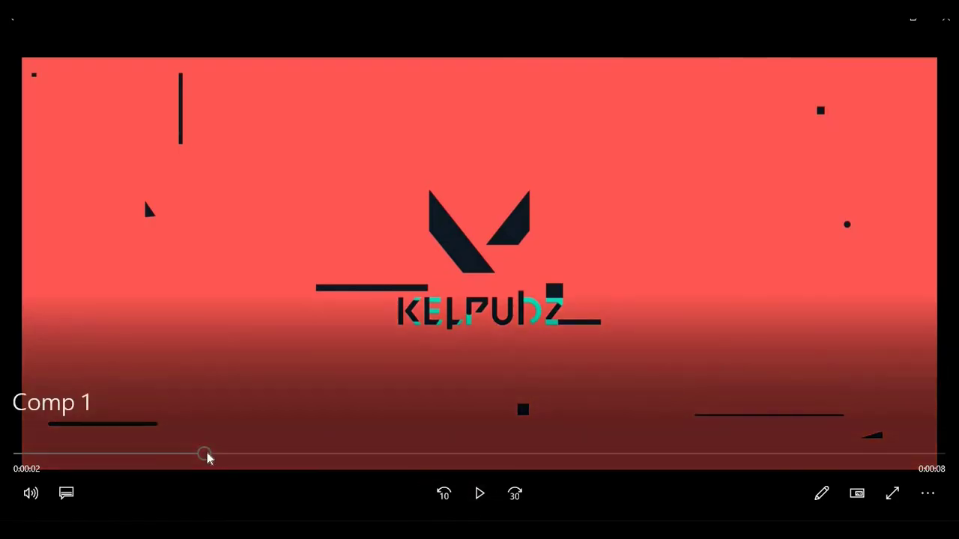
pyautogui.moveTo(208, 456)
pyautogui.mouseDown()
pyautogui.moveTo(200, 462)
pyautogui.moveTo(232, 454)
pyautogui.mouseUp()
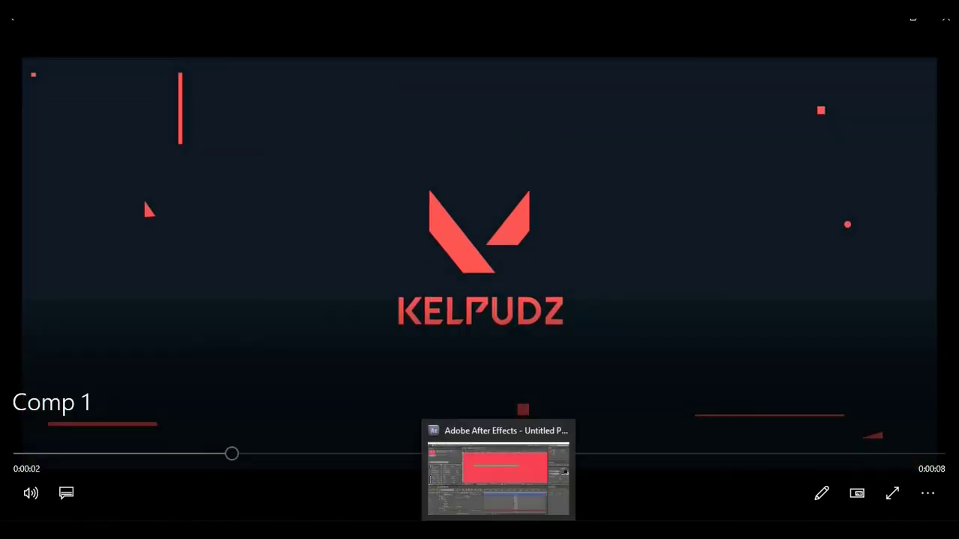
pyautogui.click(577, 456)
# - Move the 100% End keyframe from frame 10 to frame 5
pyautogui.click(481, 354)
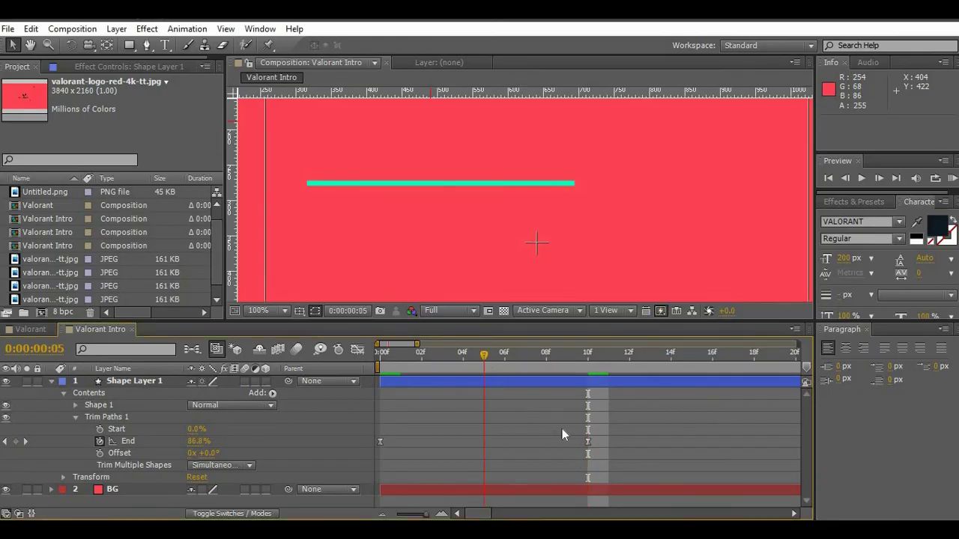
pyautogui.moveTo(588, 441); pyautogui.dragTo(489, 445)
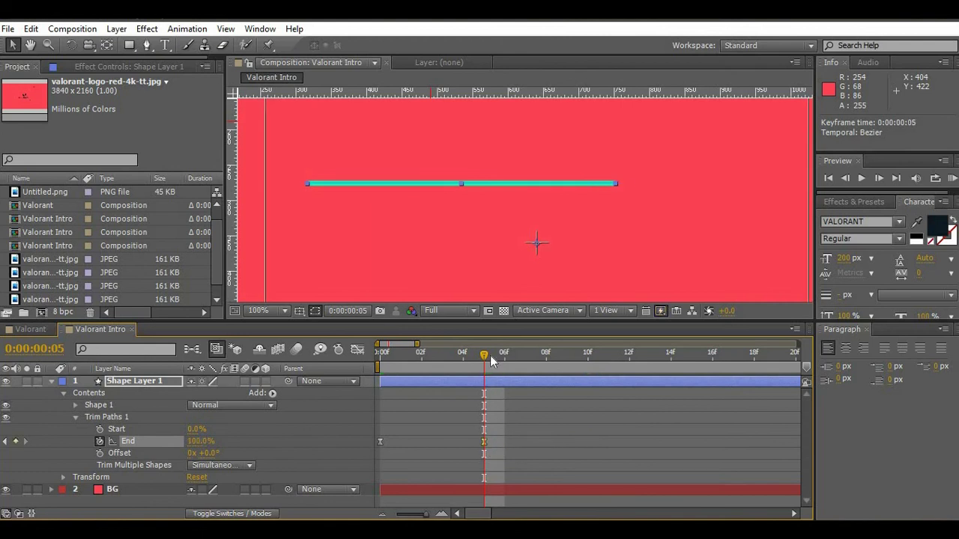
pyautogui.moveTo(490, 355); pyautogui.dragTo(587, 365)
pyautogui.click(587, 365)
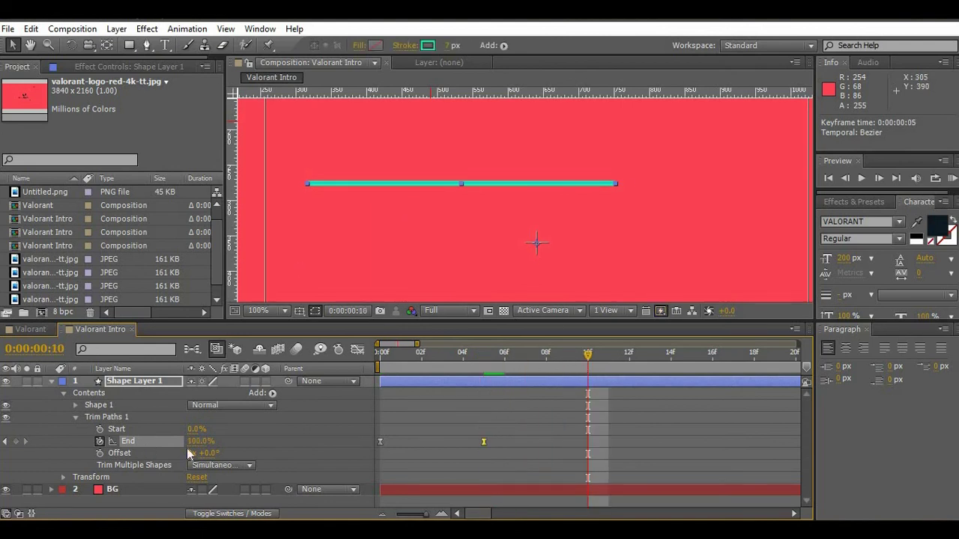
# - Keyframe Trim Paths Start at 0% on frame 5 and 100% on frame 10
pyautogui.moveTo(193, 432); pyautogui.dragTo(308, 434)
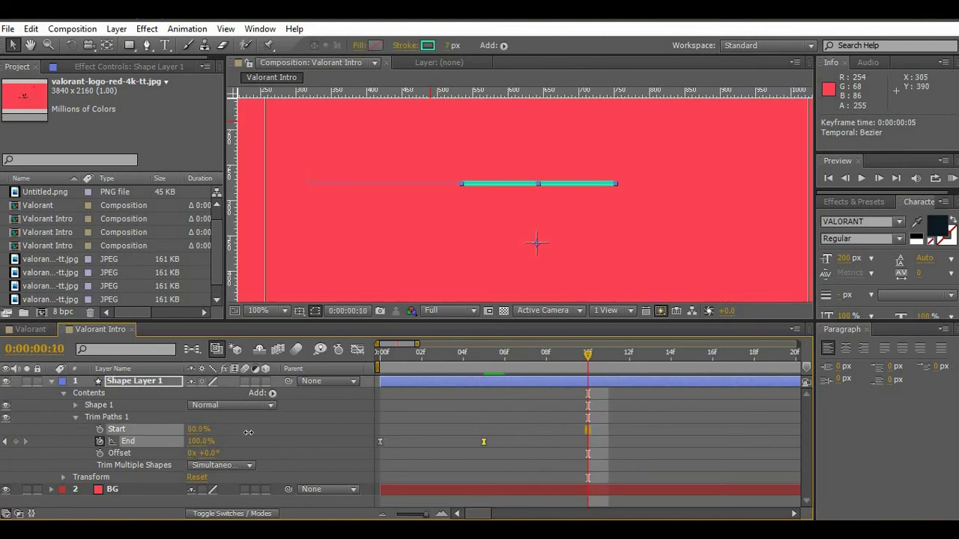
pyautogui.click(308, 434)
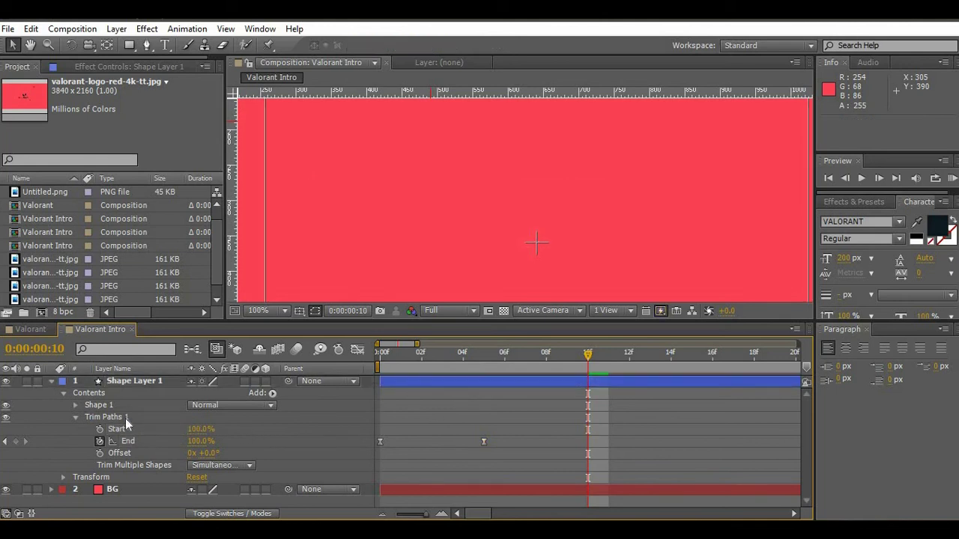
pyautogui.hotkey('ctrl', 'z')
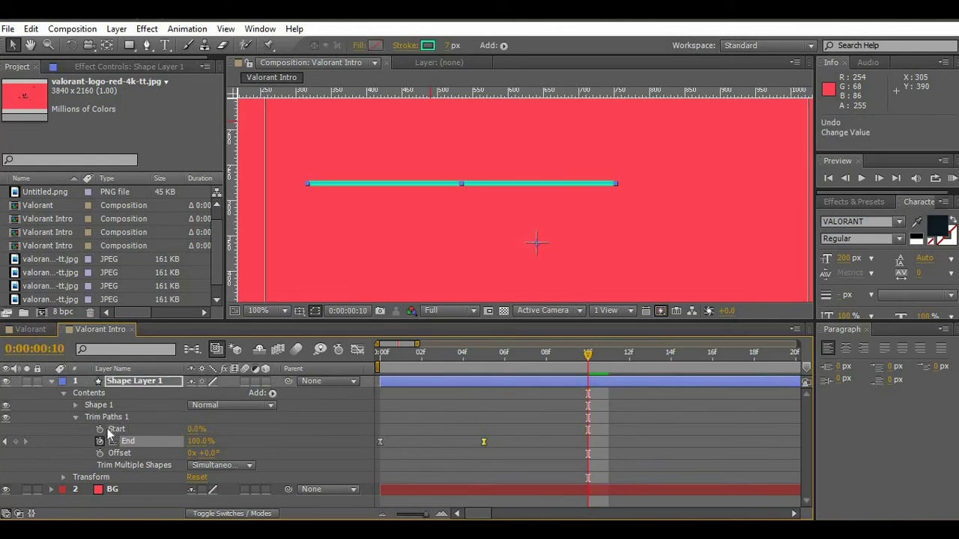
pyautogui.click(99, 429)
pyautogui.moveTo(588, 429); pyautogui.dragTo(483, 429)
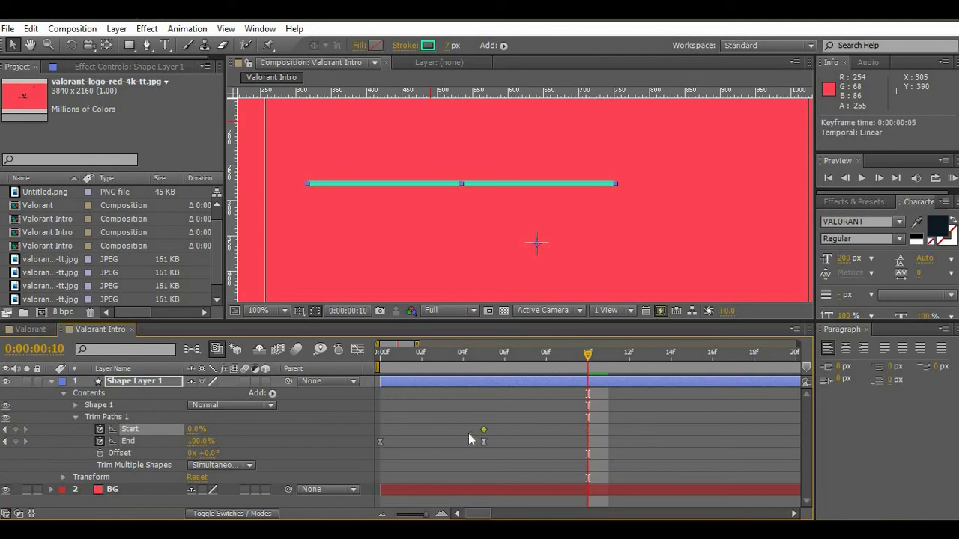
pyautogui.moveTo(262, 430); pyautogui.dragTo(337, 430)
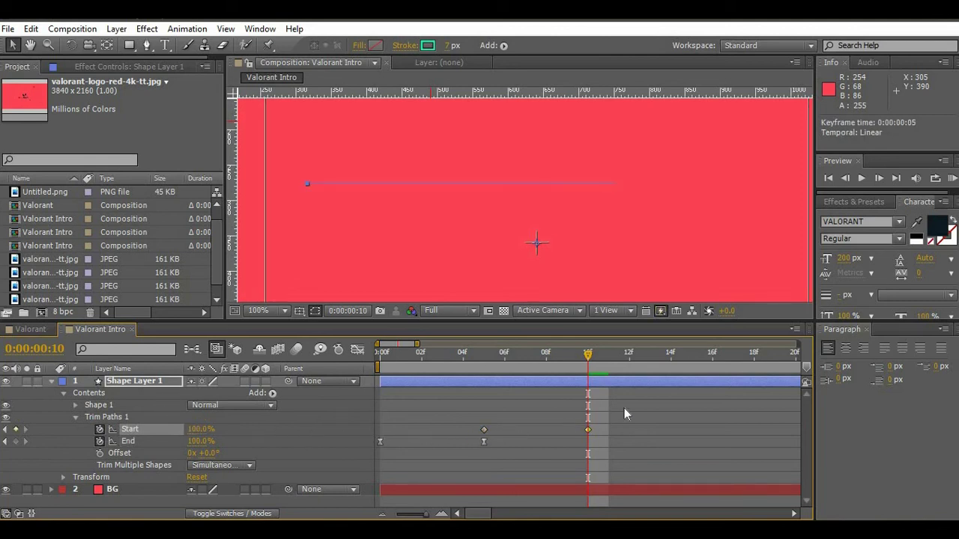
# - Give both Start keyframes a strong ease in the speed graph and RAM-preview the line
pyautogui.moveTo(624, 409); pyautogui.dragTo(464, 434)
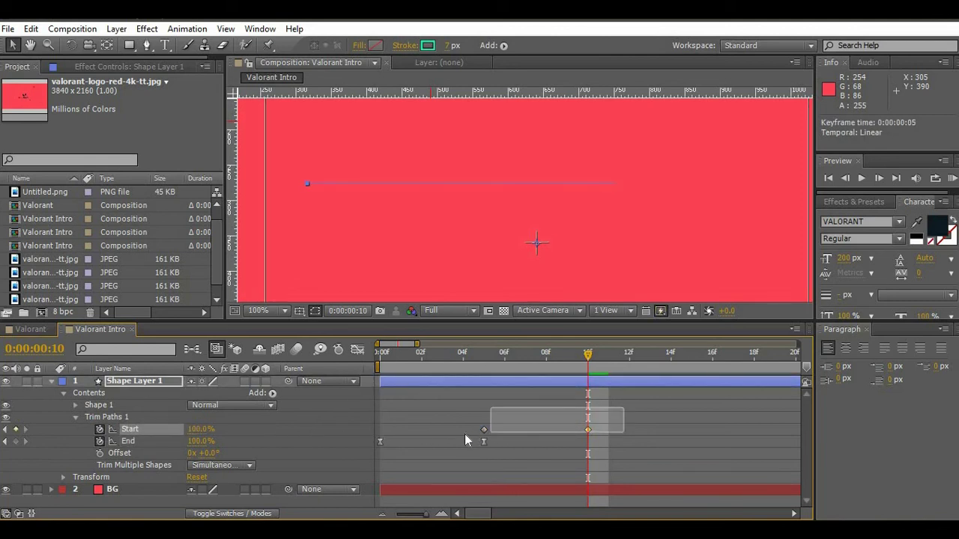
pyautogui.click(357, 349)
pyautogui.moveTo(588, 477); pyautogui.dragTo(500, 477)
pyautogui.hotkey('shift', 'F3')
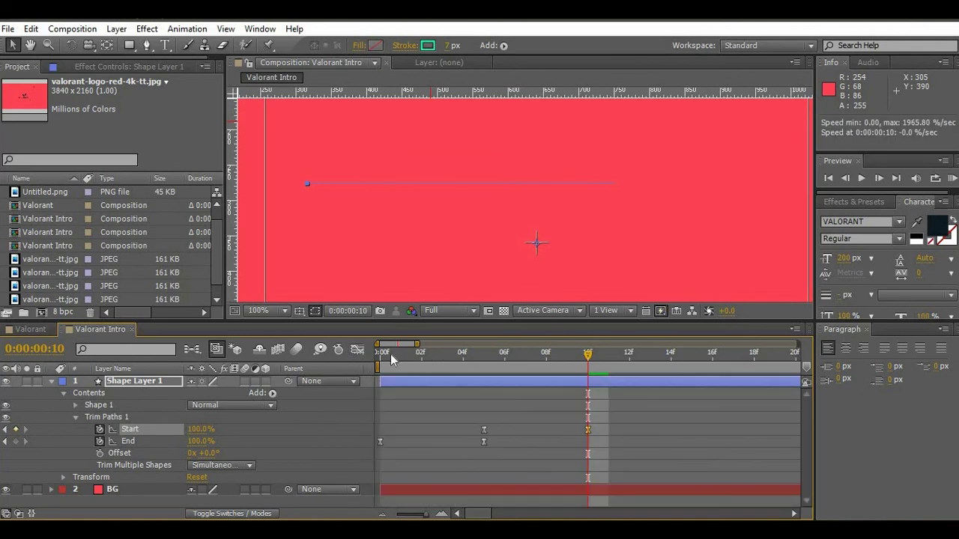
pyautogui.press('KP_0')
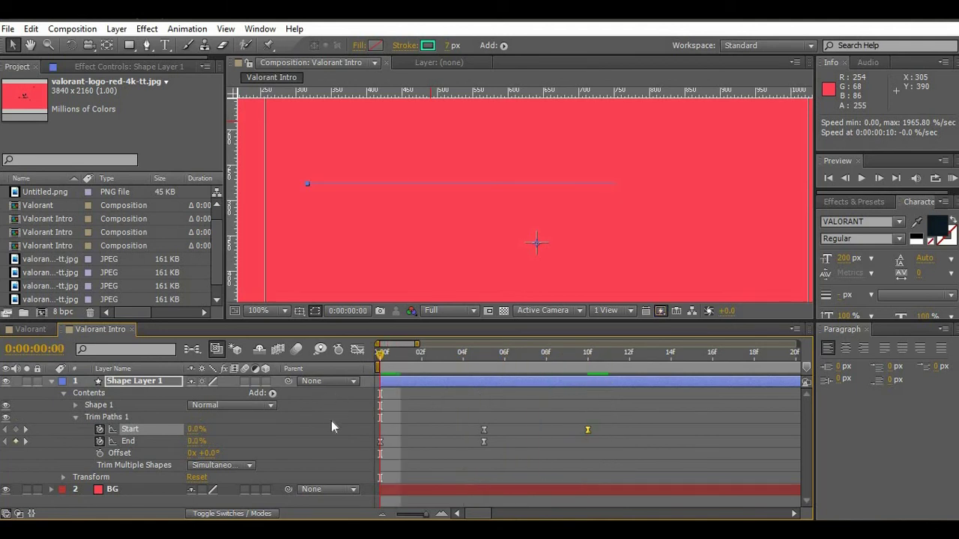
# - Duplicate the animated line as Shape Layer 2 and shift it to start at frame 5
pyautogui.click(117, 381)
pyautogui.hotkey('ctrl', 'd')
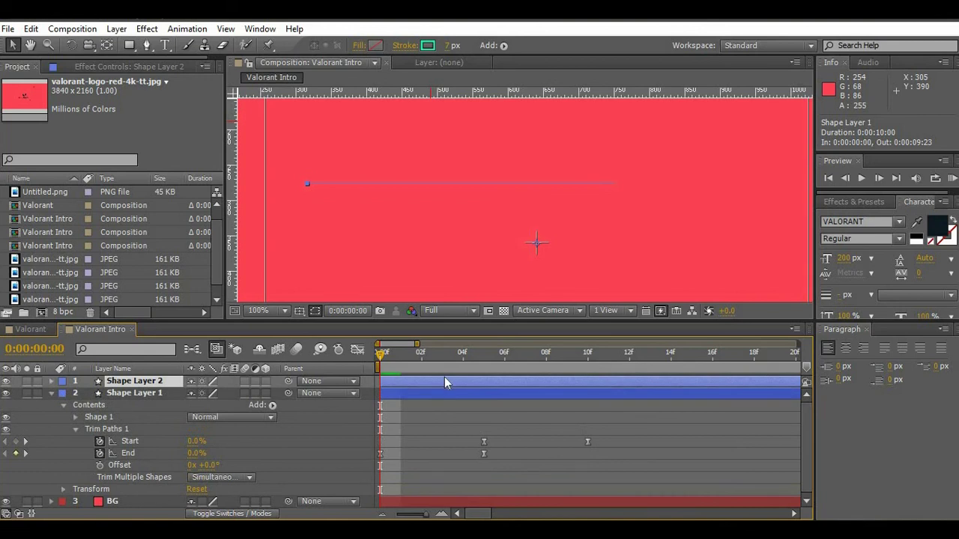
pyautogui.press('u')
pyautogui.moveTo(462, 384); pyautogui.dragTo(520, 396)
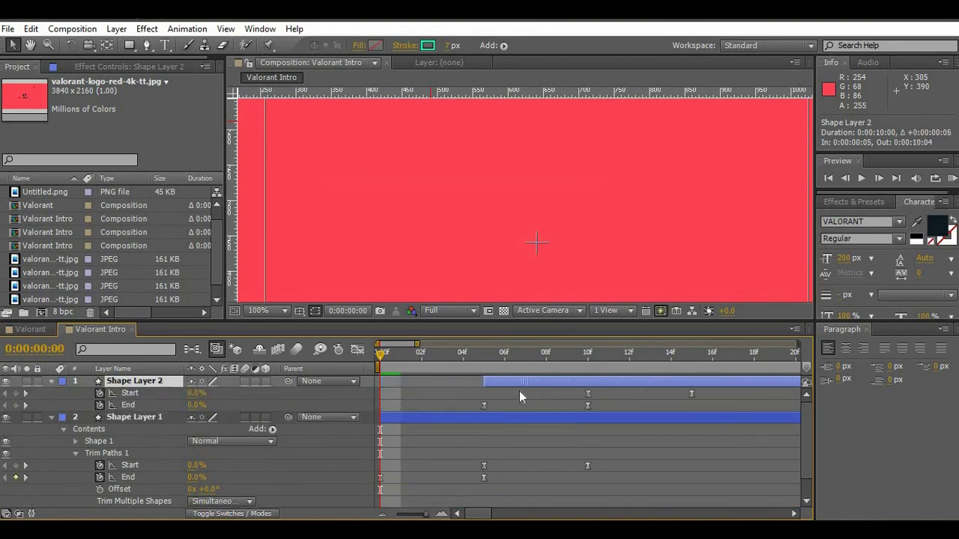
pyautogui.click(483, 365)
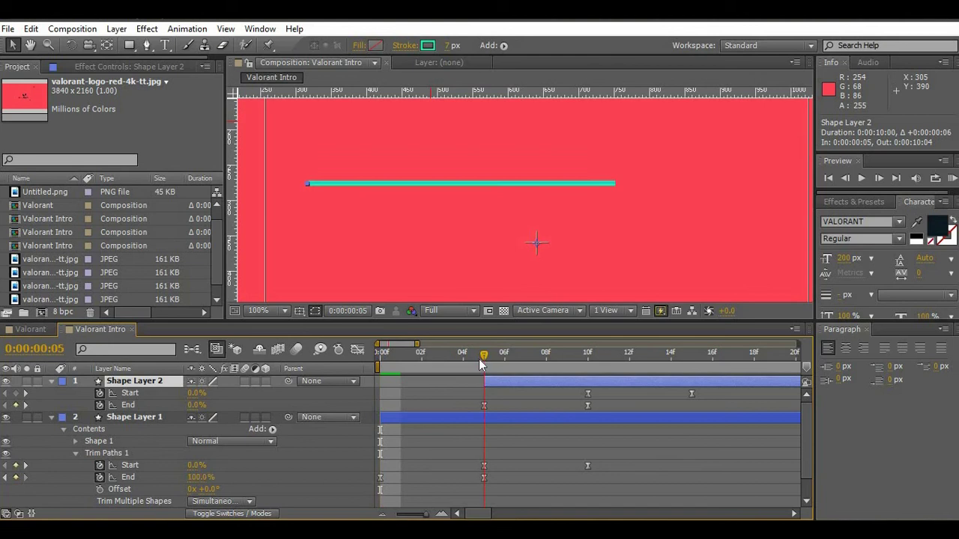
# - Set Shape Layer 2's stroke to the sampled dark colour 0E1921 and preview
pyautogui.click(428, 45)
pyautogui.click(854, 278)
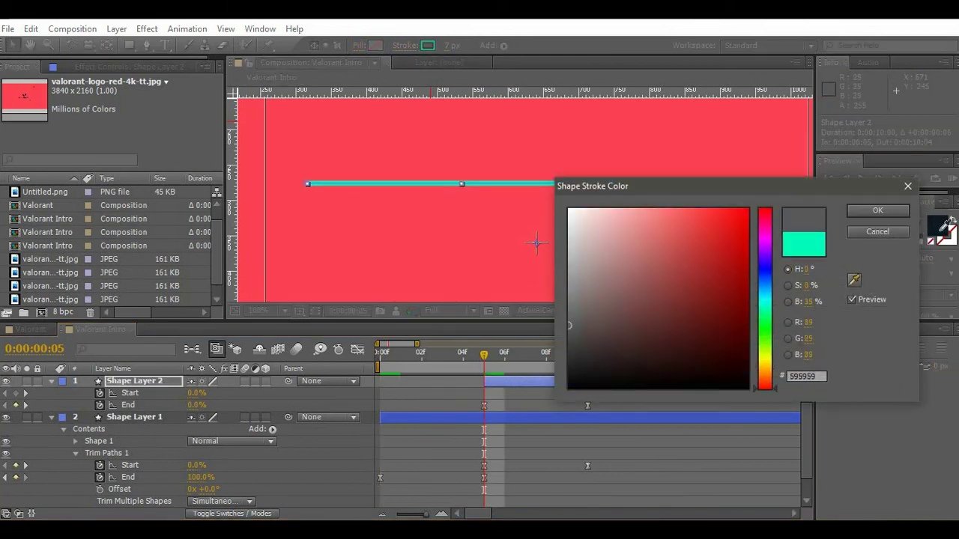
pyautogui.click(937, 225)
pyautogui.click(877, 210)
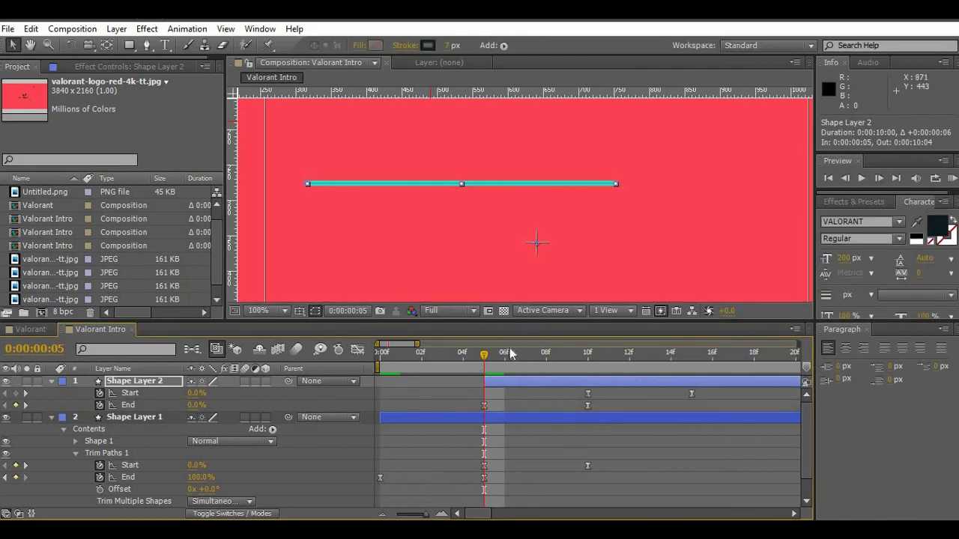
pyautogui.press('space')
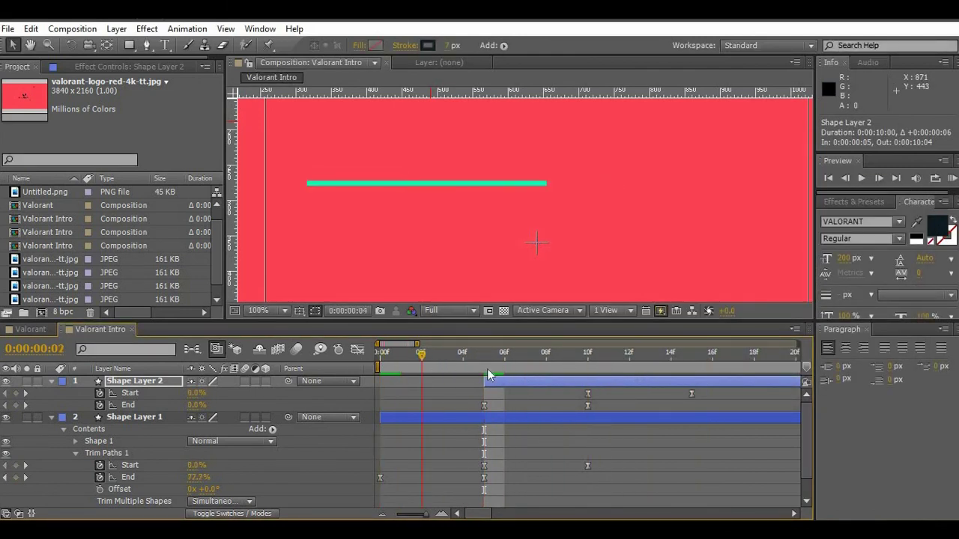
pyautogui.click(650, 451)
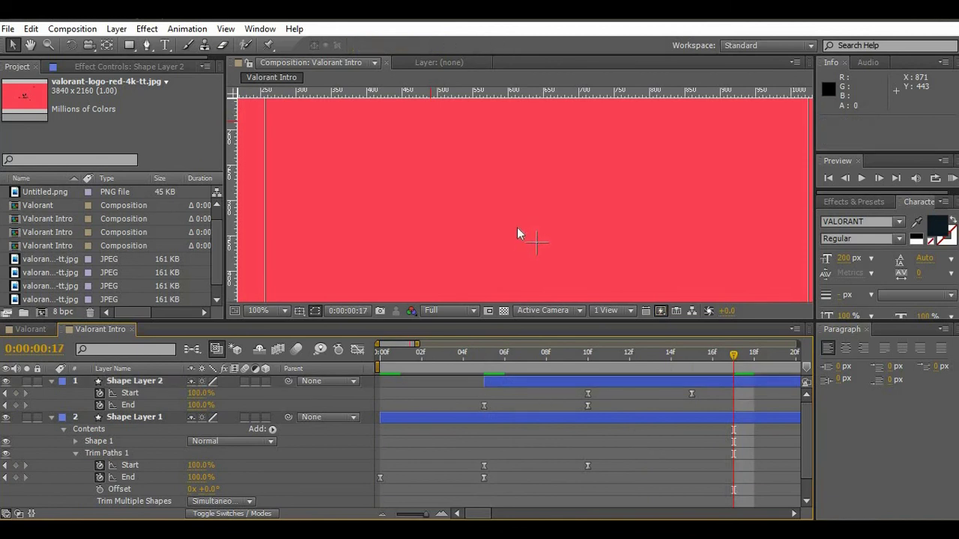
pyautogui.scroll(-2, 516, 227)
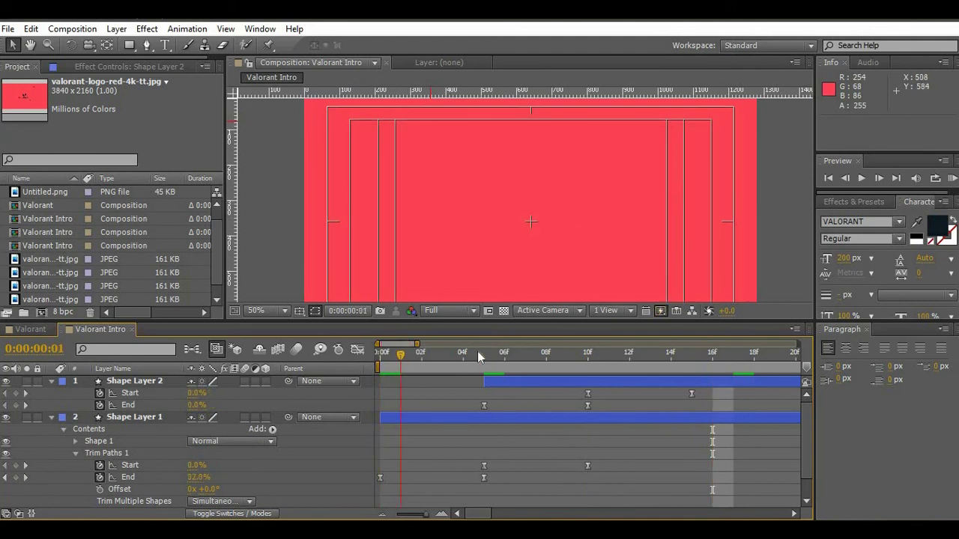
pyautogui.scroll(-2, 417, 227)
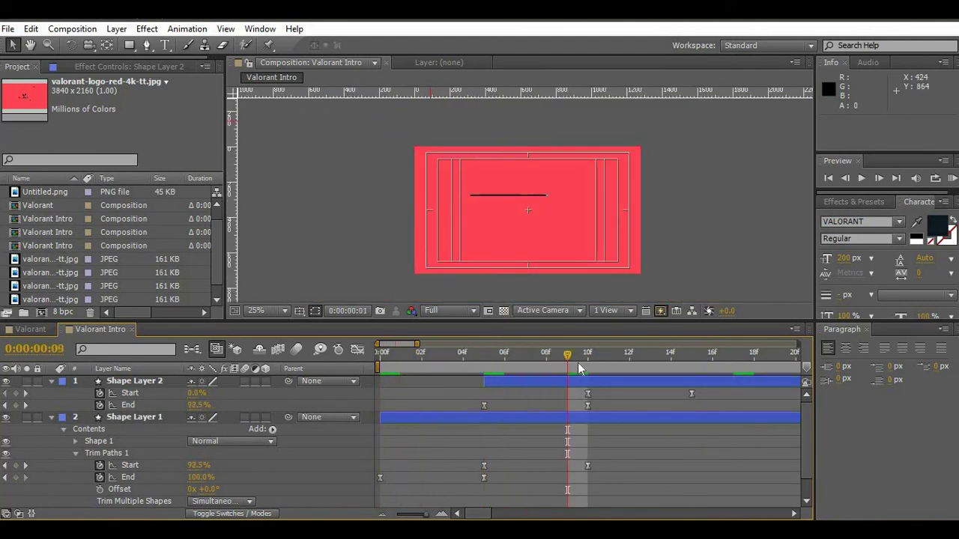
# - Stop the After Effects preview and rewind the reference video to its opening cyan logo shapes
pyautogui.press('space')
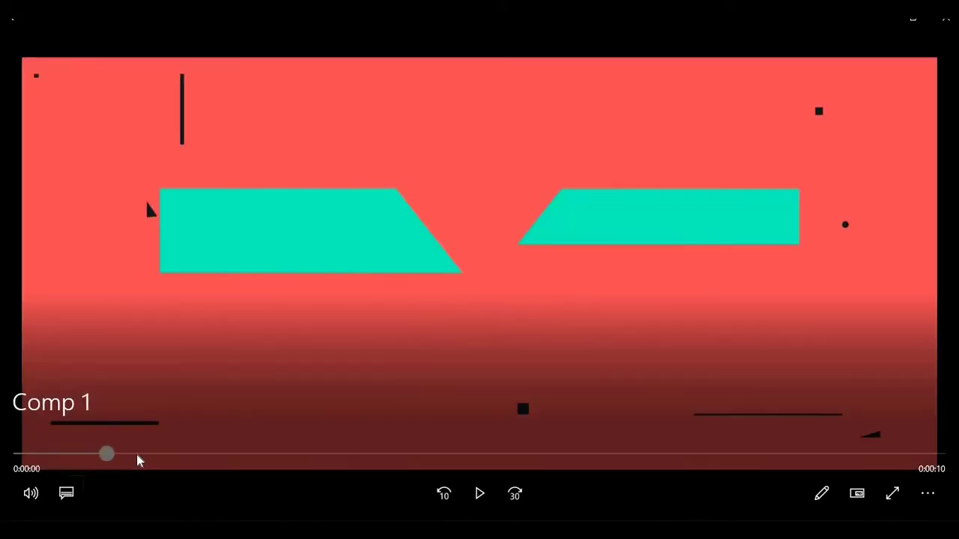
pyautogui.moveTo(137, 454); pyautogui.dragTo(405, 454)
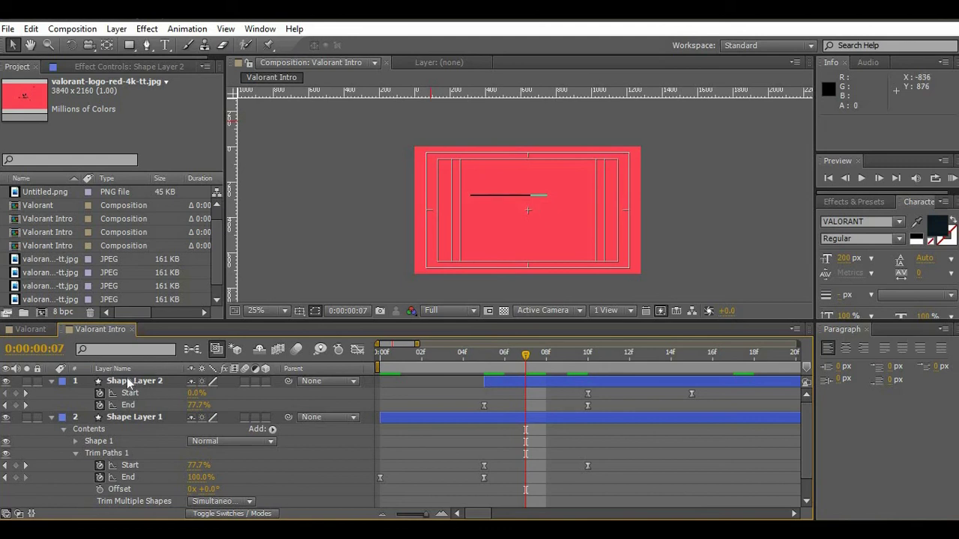
# - Select both line layers and delete them
pyautogui.click(132, 382)
pyautogui.hotkey('ctrl', 'a')
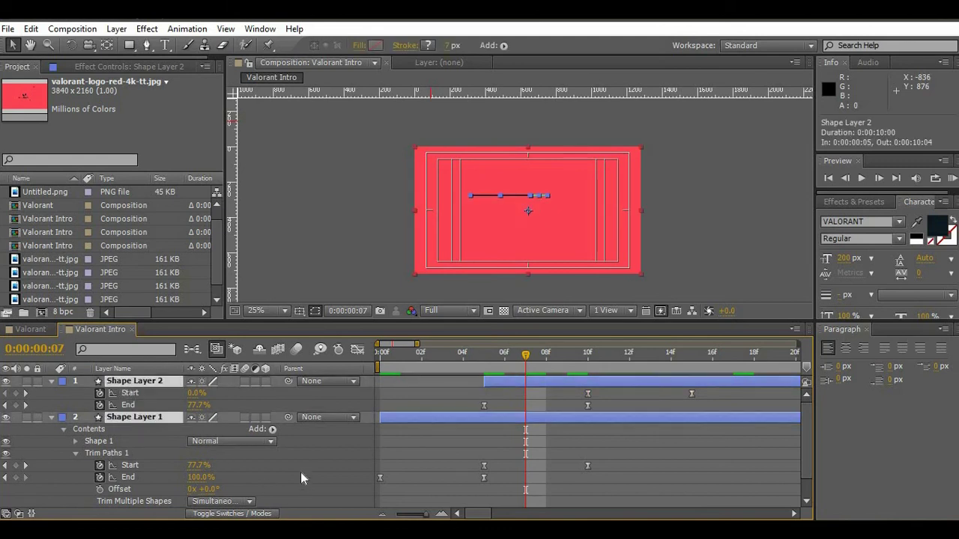
pyautogui.press('Delete')
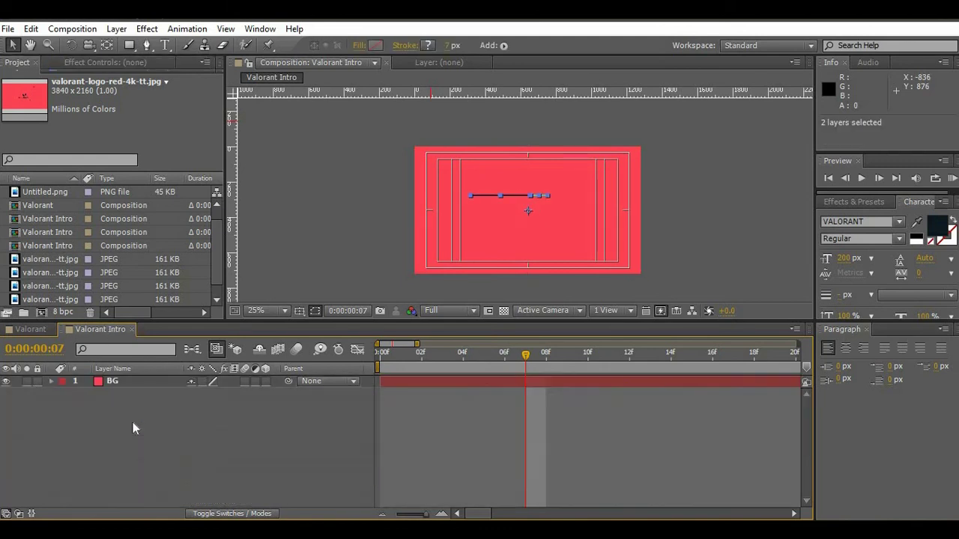
# - Create a text layer reading 'KEL' and move it toward the frame centre
pyautogui.hotkey('ctrl', 't')
pyautogui.click(491, 198)
pyautogui.write('K')
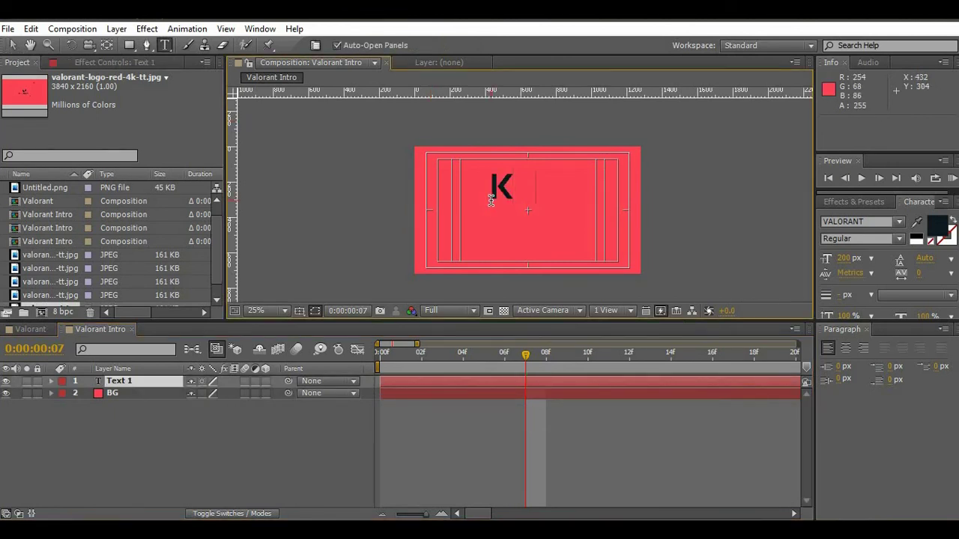
pyautogui.write('EL')
pyautogui.press('Escape')
pyautogui.press('v')
pyautogui.moveTo(522, 189); pyautogui.dragTo(534, 214)
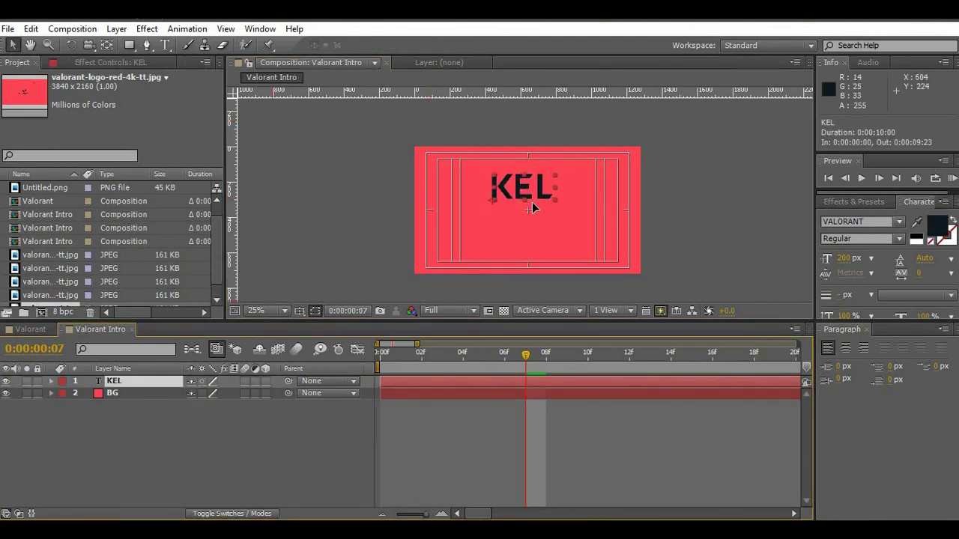
pyautogui.click(854, 202)
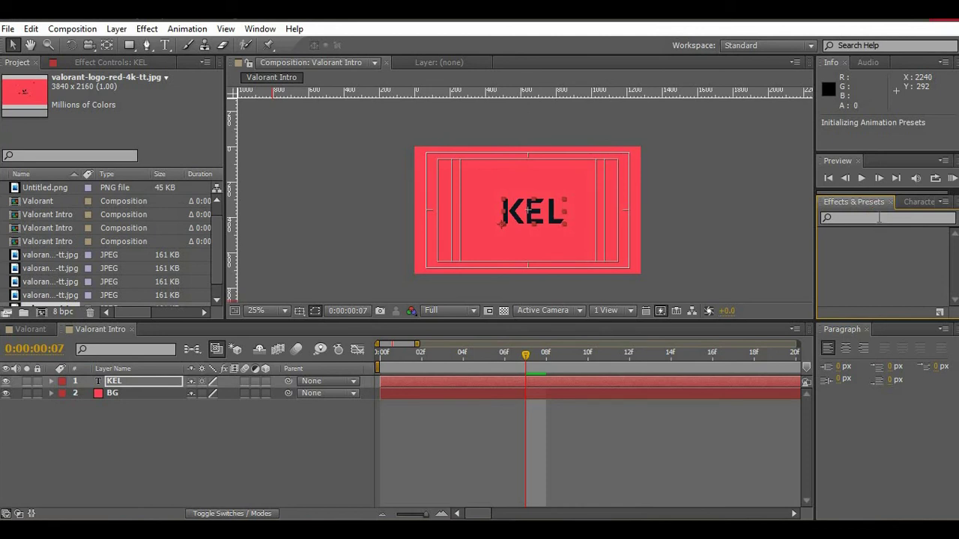
# - Find the Ramp effect and apply it to the KEL text layer
pyautogui.click(879, 217)
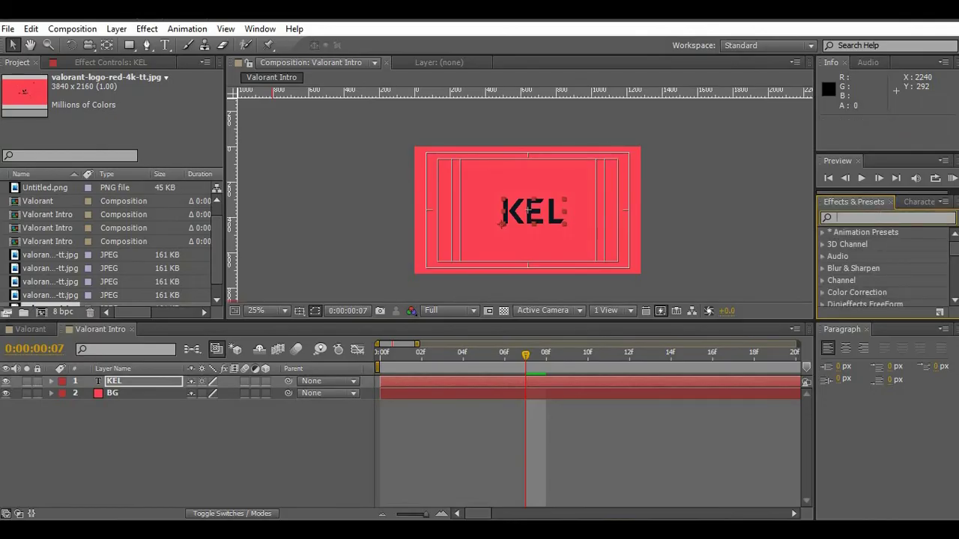
pyautogui.write('ramp')
pyautogui.moveTo(841, 244); pyautogui.dragTo(526, 217)
# - Set both Ramp start and end colours to near-black, and zoom the view to 100%
pyautogui.click(147, 115)
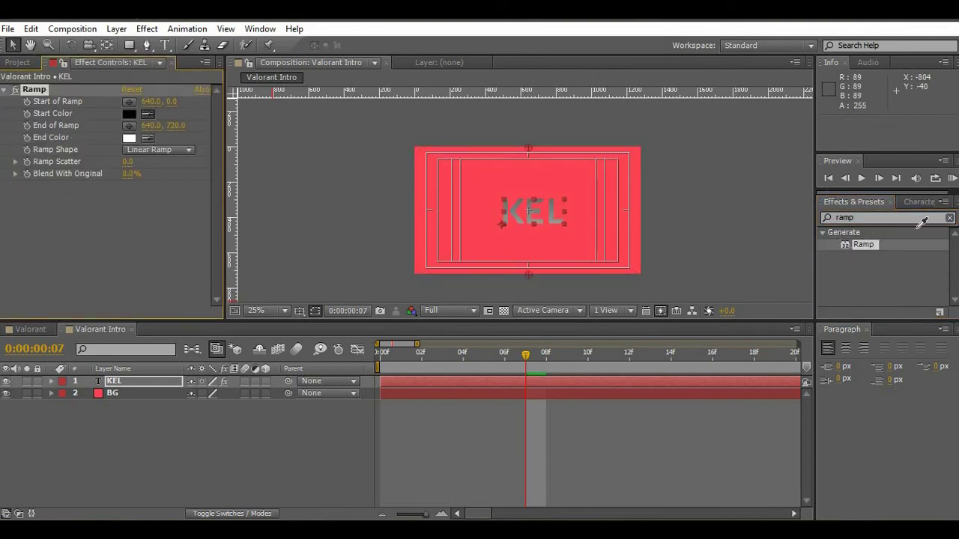
pyautogui.click(911, 202)
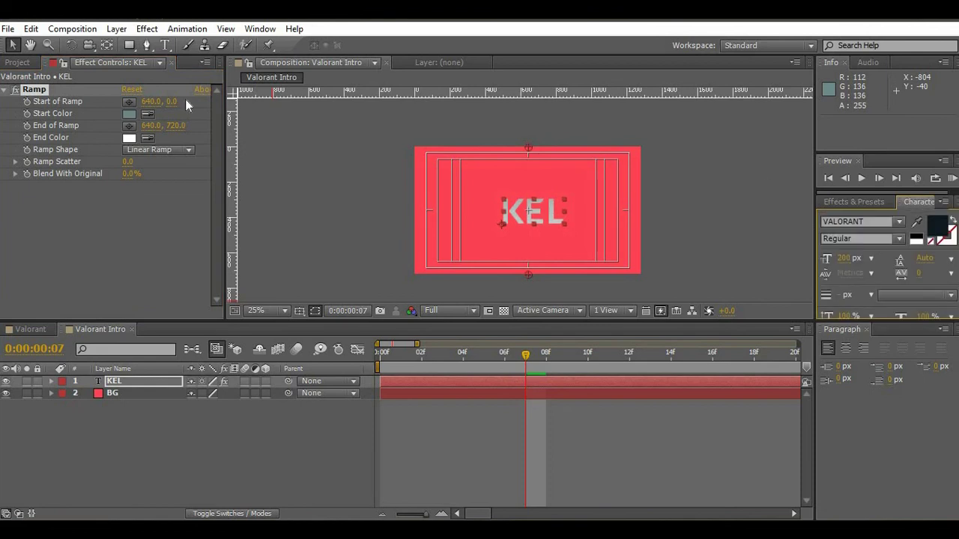
pyautogui.click(937, 227)
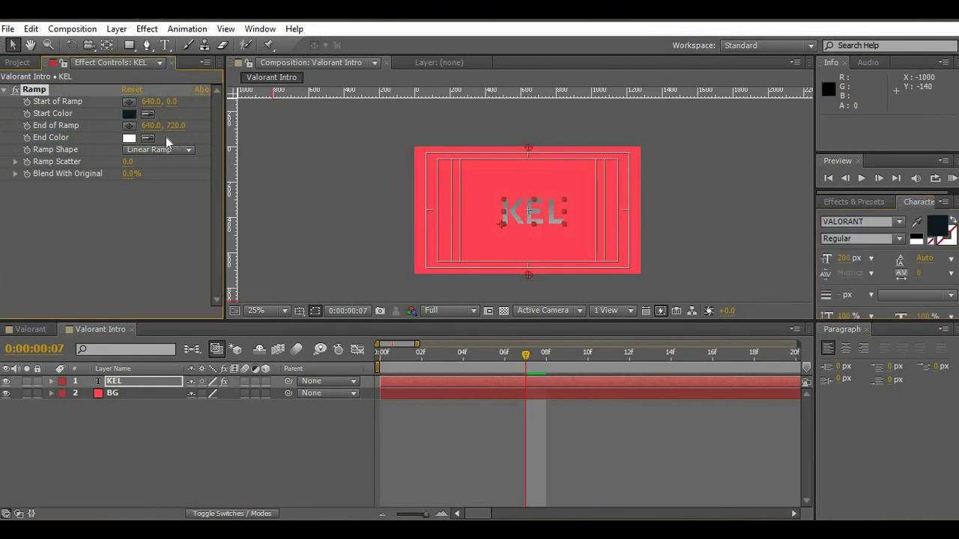
pyautogui.click(937, 224)
pyautogui.press('.')
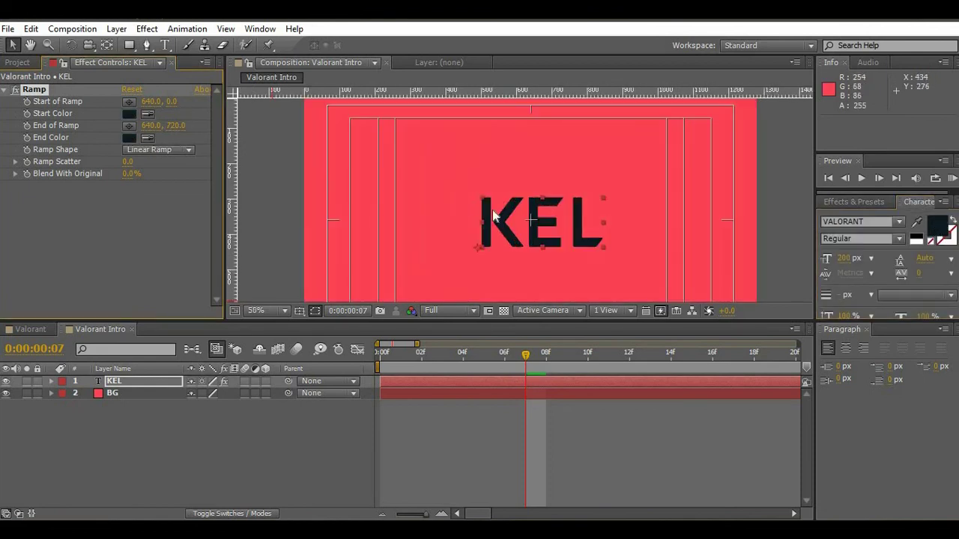
pyautogui.press('.')
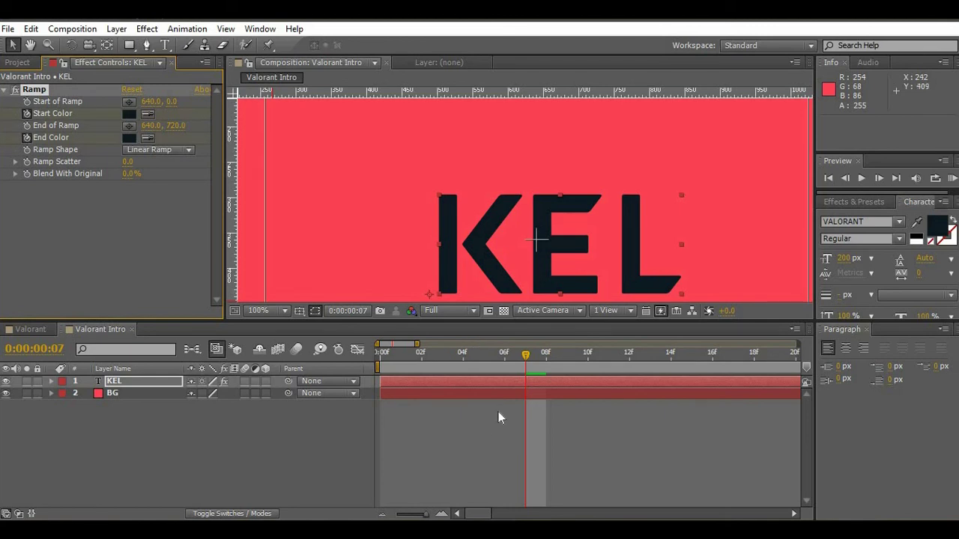
# - At frame 8, set KEL's Ramp start and end colours to the background red
pyautogui.press('u')
pyautogui.press('pagedown')
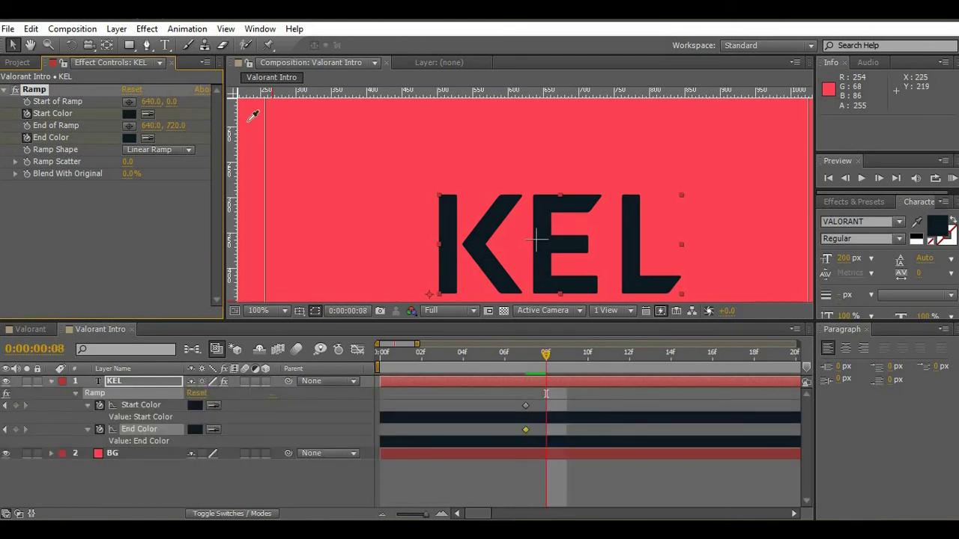
pyautogui.click(252, 117)
pyautogui.click(147, 138)
pyautogui.click(361, 168)
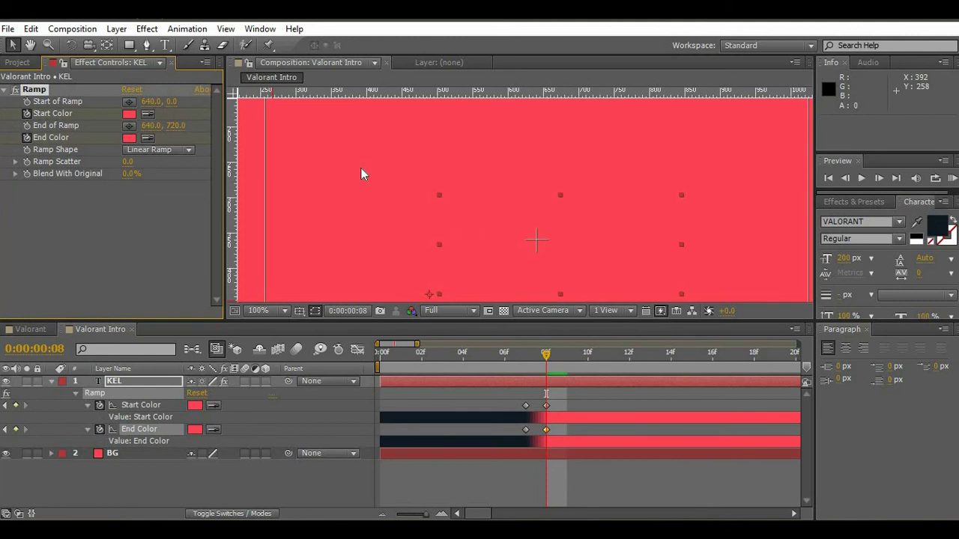
# - Compare frames 7 and 8 to check the colour switch, then select the BG layer
pyautogui.press('pageup')
pyautogui.press('pagedown')
pyautogui.press('pageup')
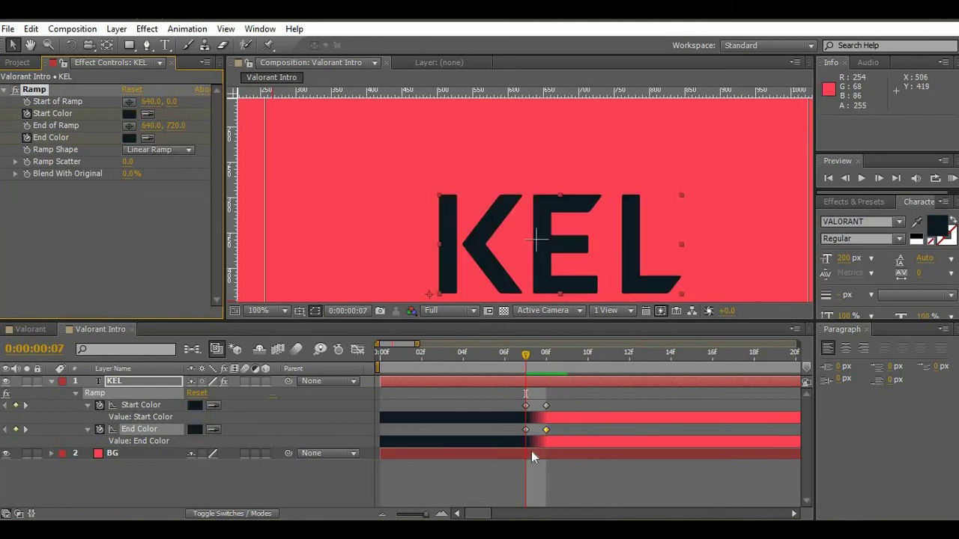
pyautogui.click(531, 452)
pyautogui.click(854, 201)
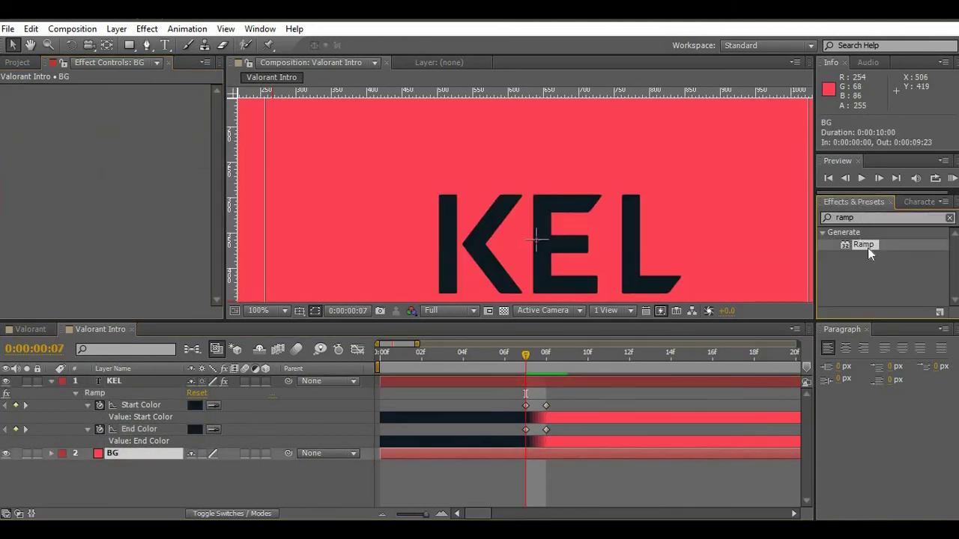
# - Apply a Ramp to the BG layer with both start and end colours red
pyautogui.moveTo(867, 248); pyautogui.dragTo(501, 454)
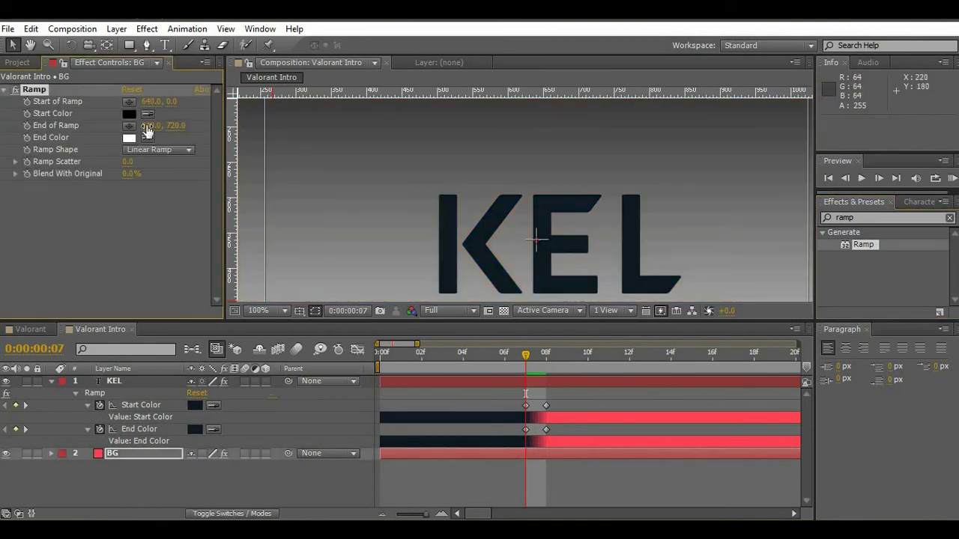
pyautogui.click(148, 114)
pyautogui.click(579, 417)
pyautogui.click(150, 138)
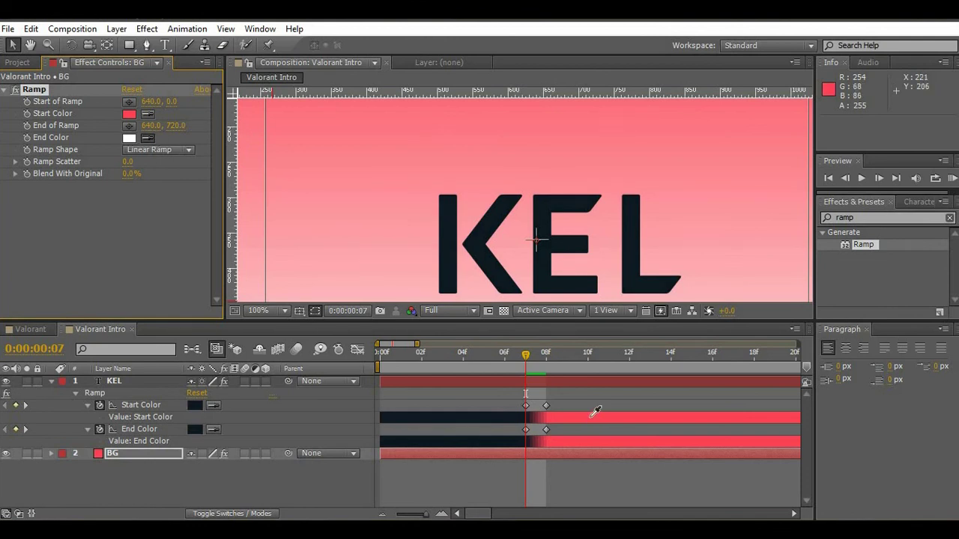
pyautogui.click(591, 417)
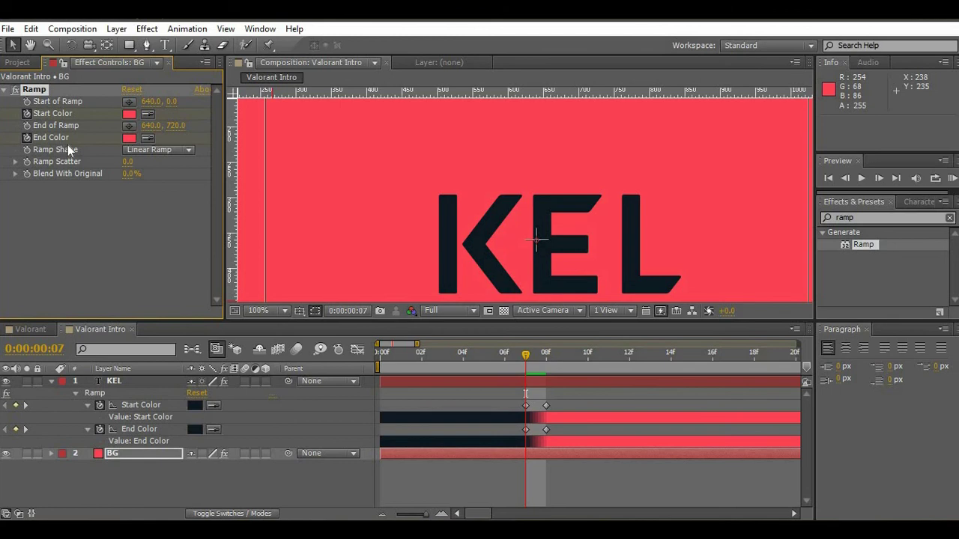
# - At frame 8, switch the BG Ramp colours to dark navy and preview the result
pyautogui.press('pagedown')
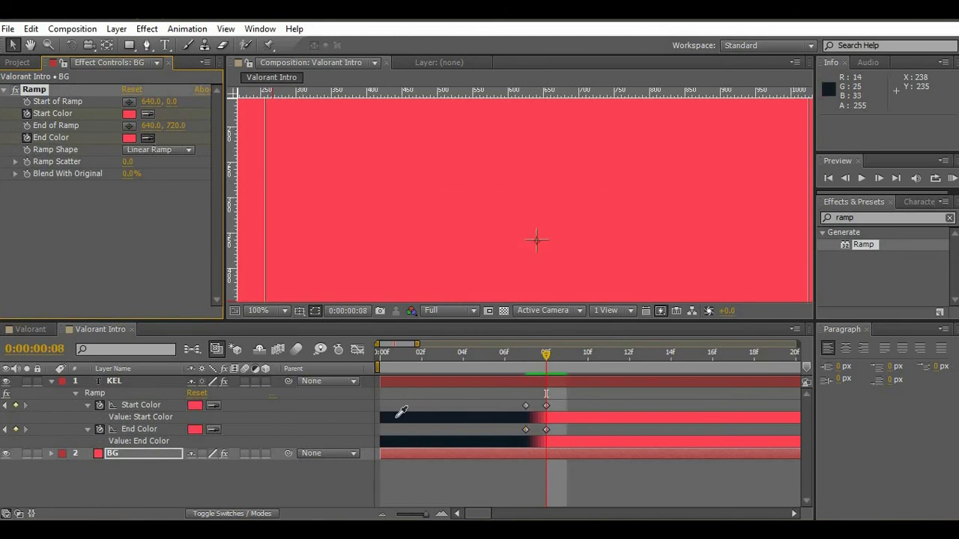
pyautogui.click(396, 415)
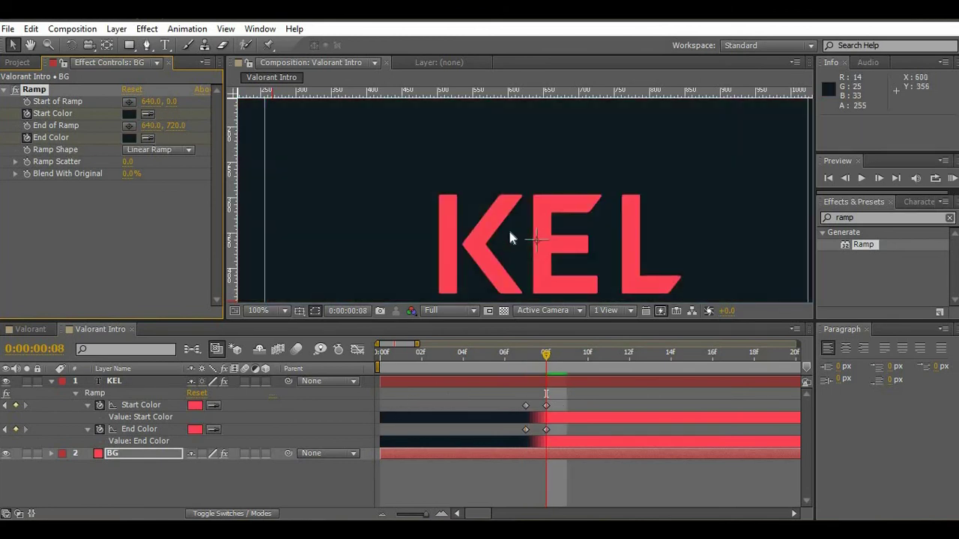
pyautogui.scroll(-6, 524, 234)
pyautogui.press('space')
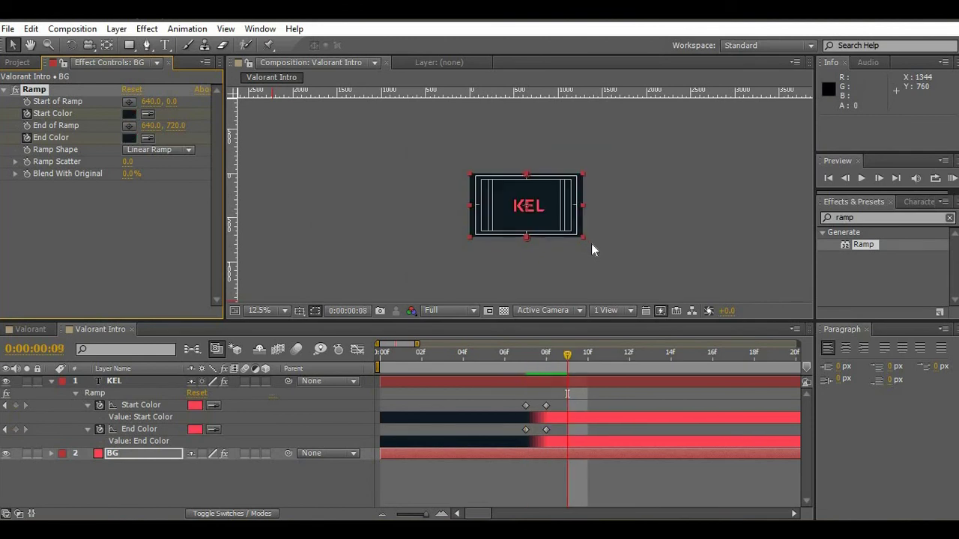
# - Go to frame 9, compare against the reference's red logo on dark, and collapse the KEL layer
pyautogui.moveTo(671, 354); pyautogui.dragTo(567, 353)
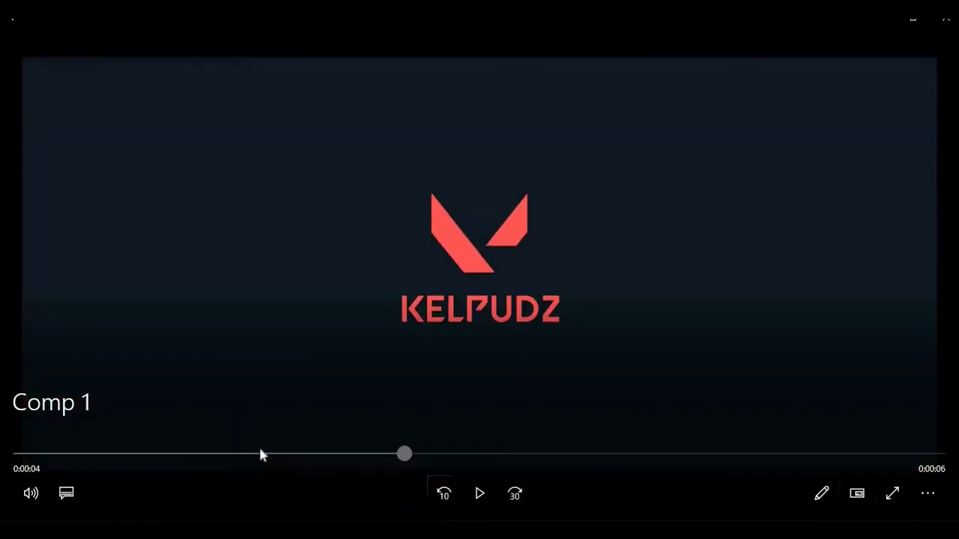
pyautogui.moveTo(587, 466); pyautogui.dragTo(149, 453)
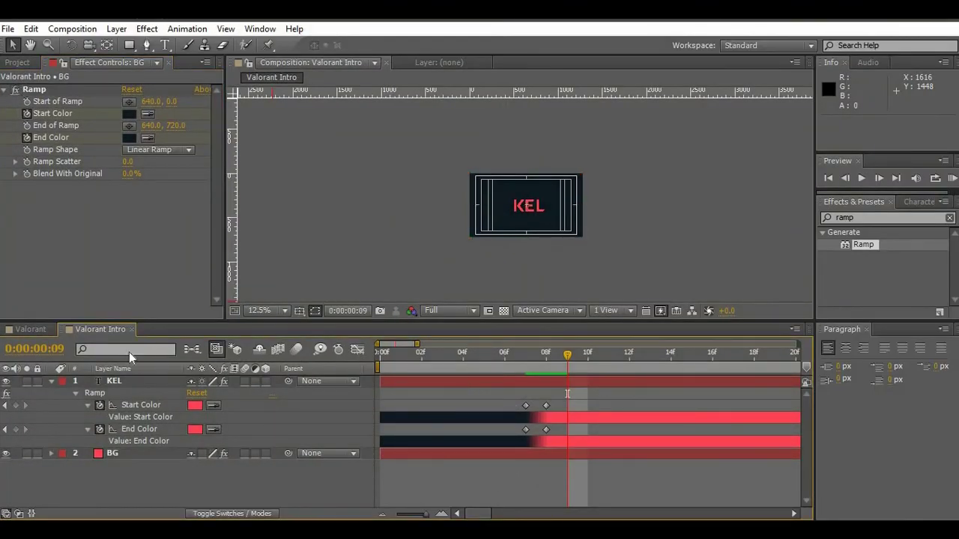
pyautogui.click(51, 382)
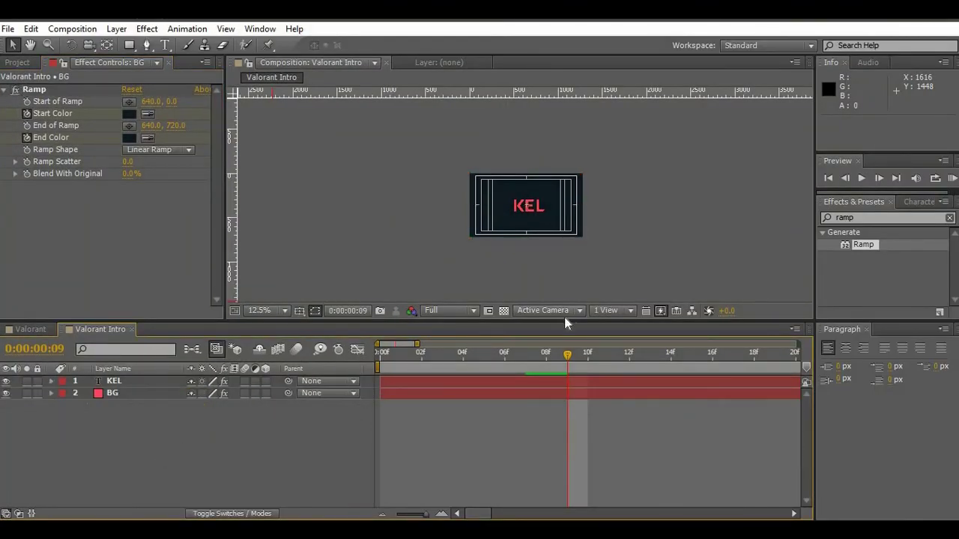